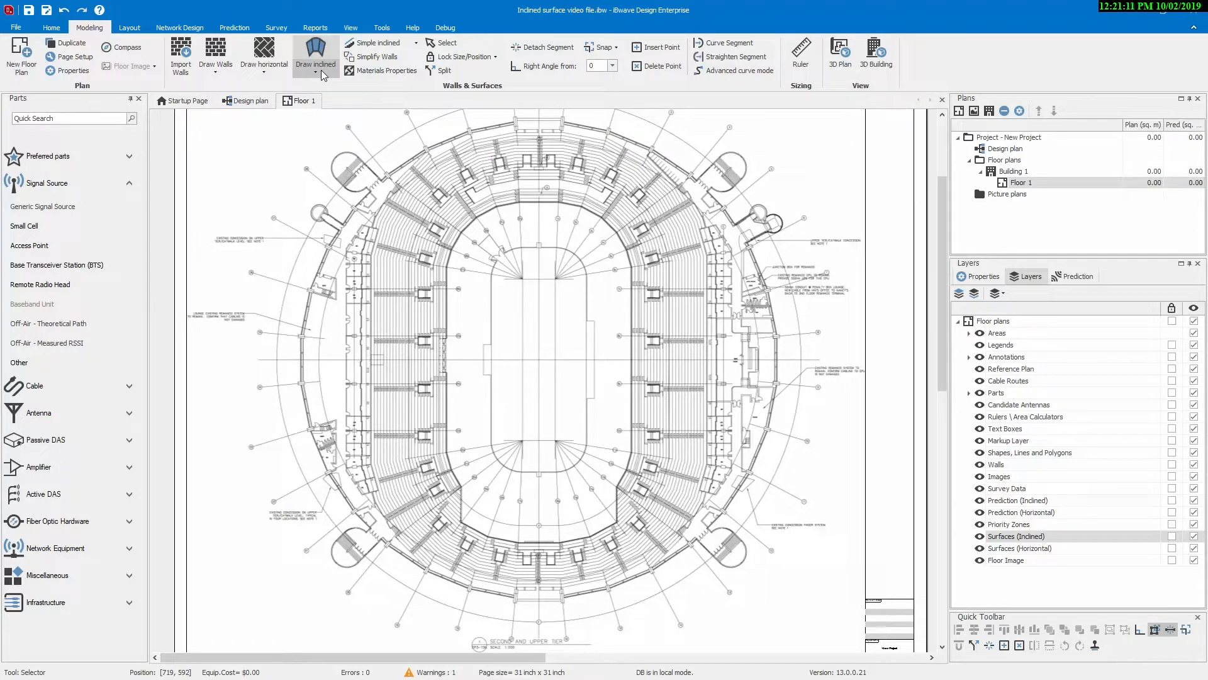
left_click(323, 74)
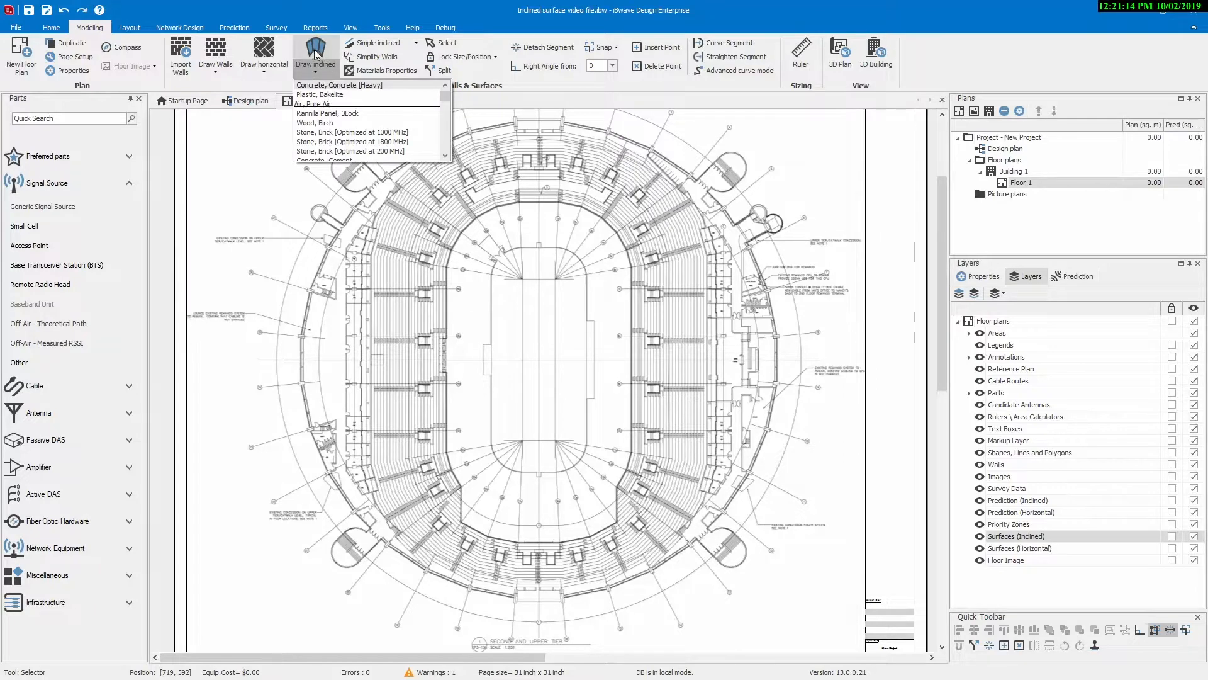
left_click(317, 86)
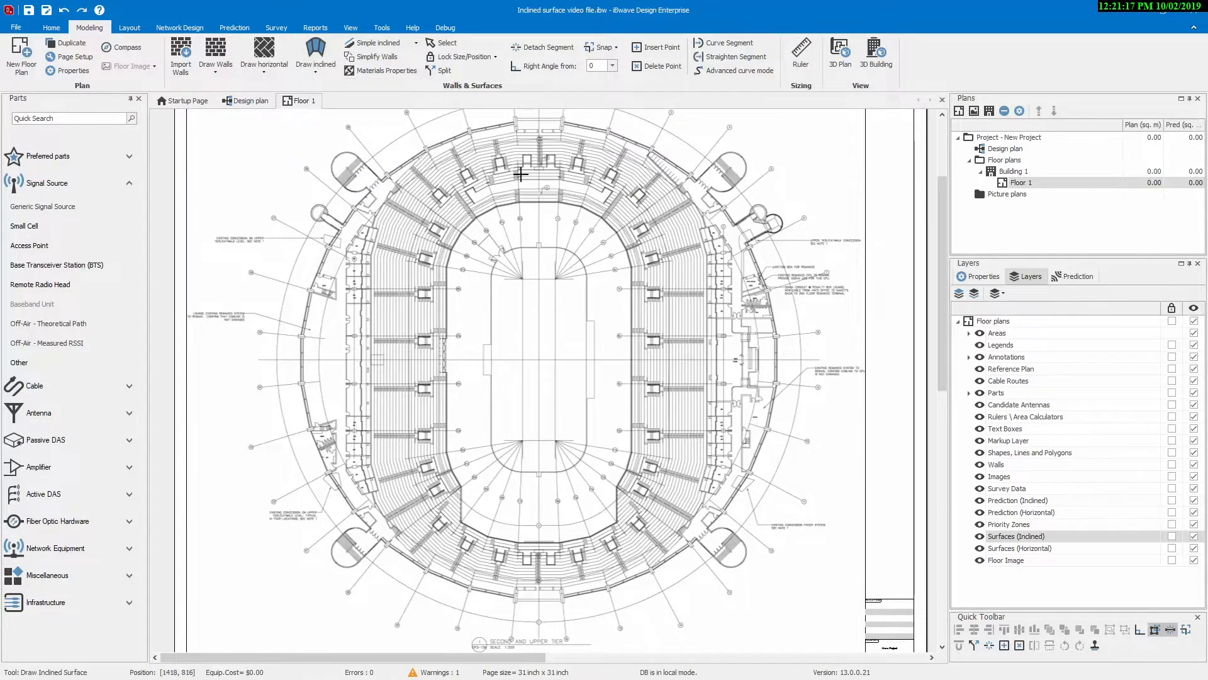
key("Escape")
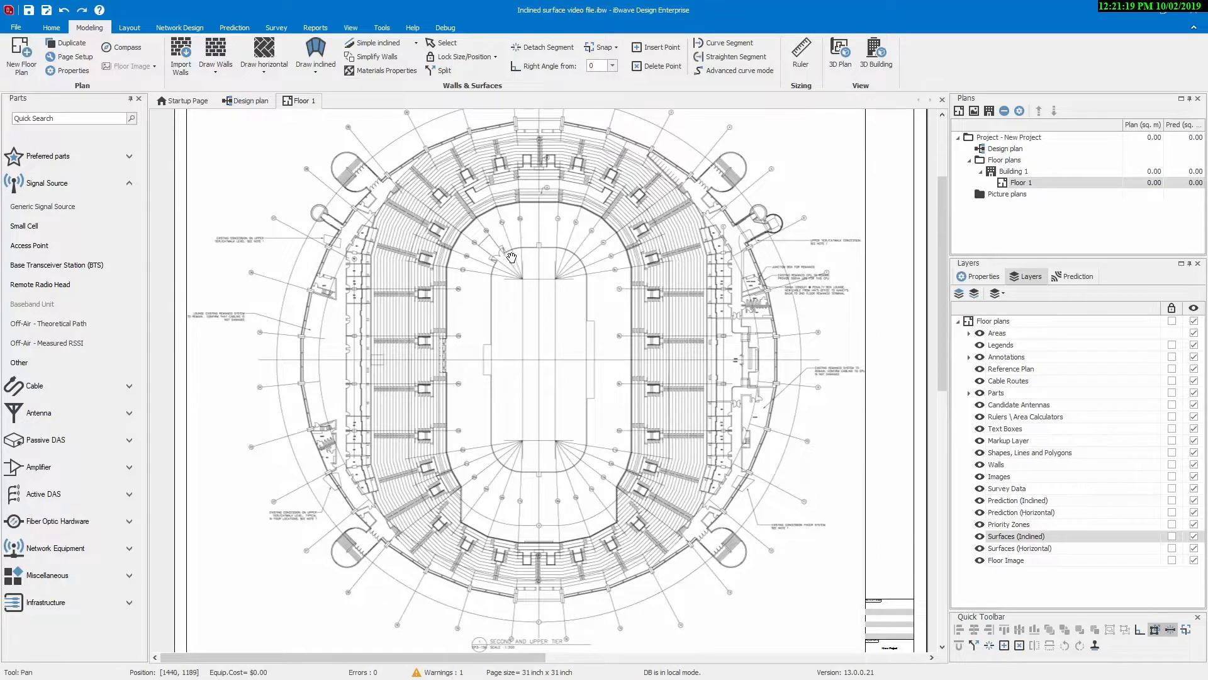
left_click_drag(512, 256, 521, 290)
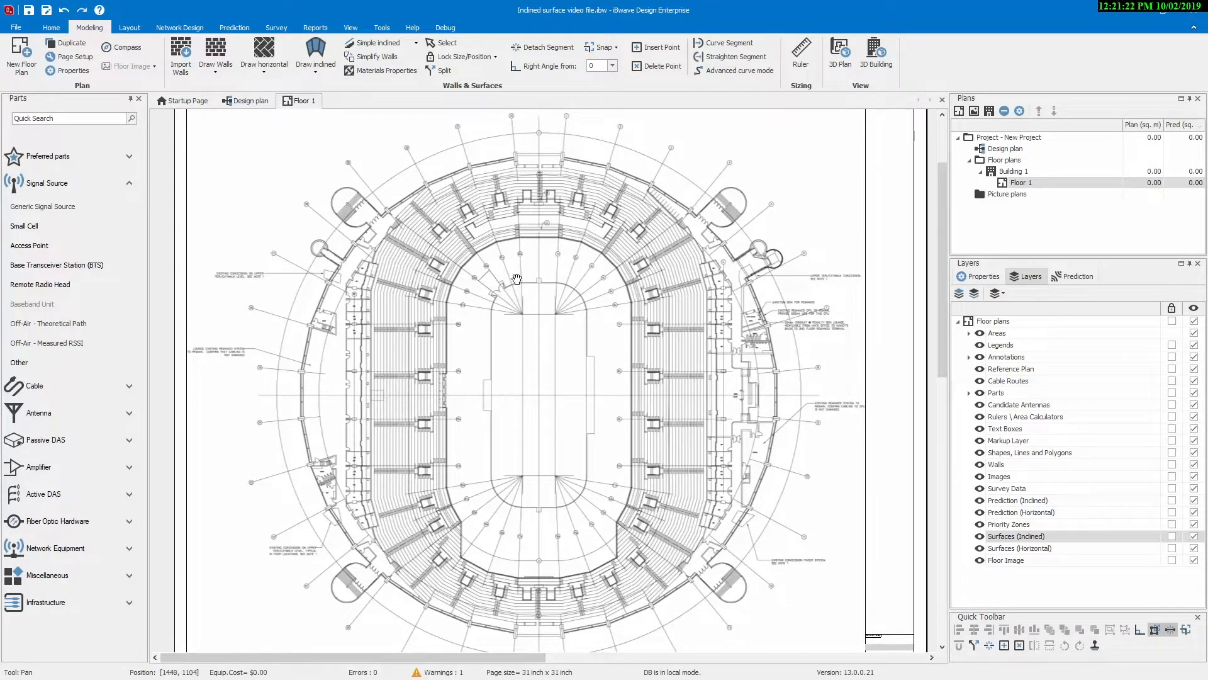
left_click(265, 56)
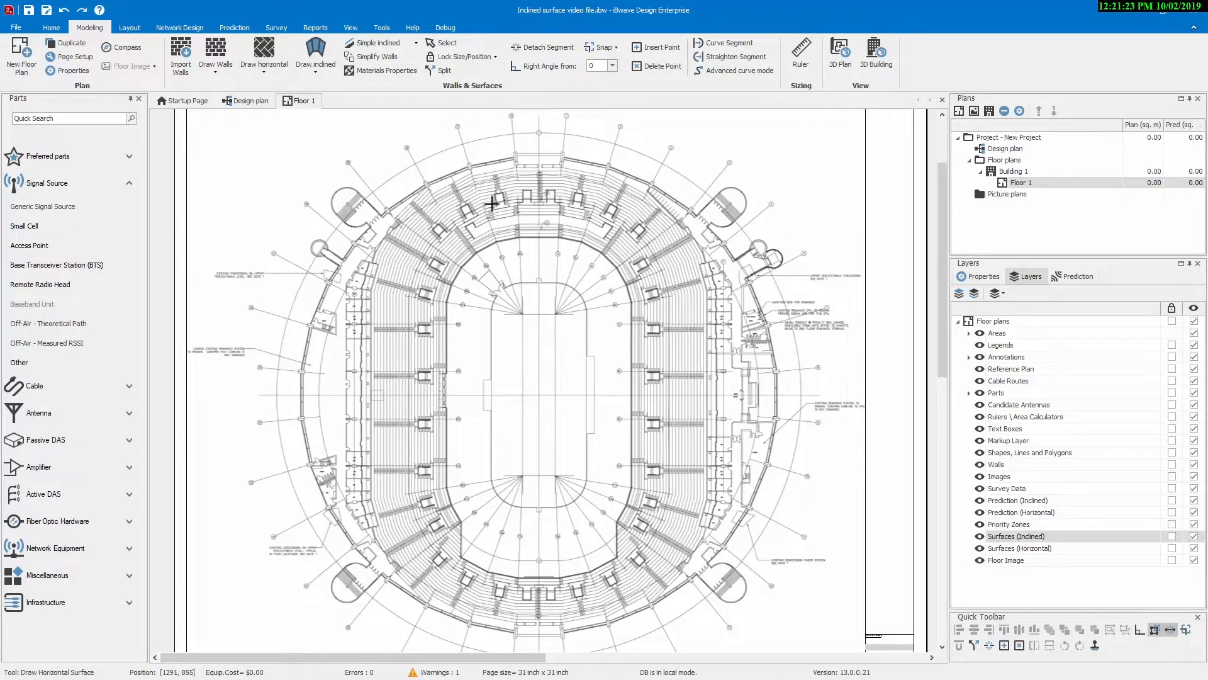
Step: Start an inclined surface at gridline 24x, spanning the seating rows from the rink-side edge to the outer wall line
scroll(513, 321, "up", 3)
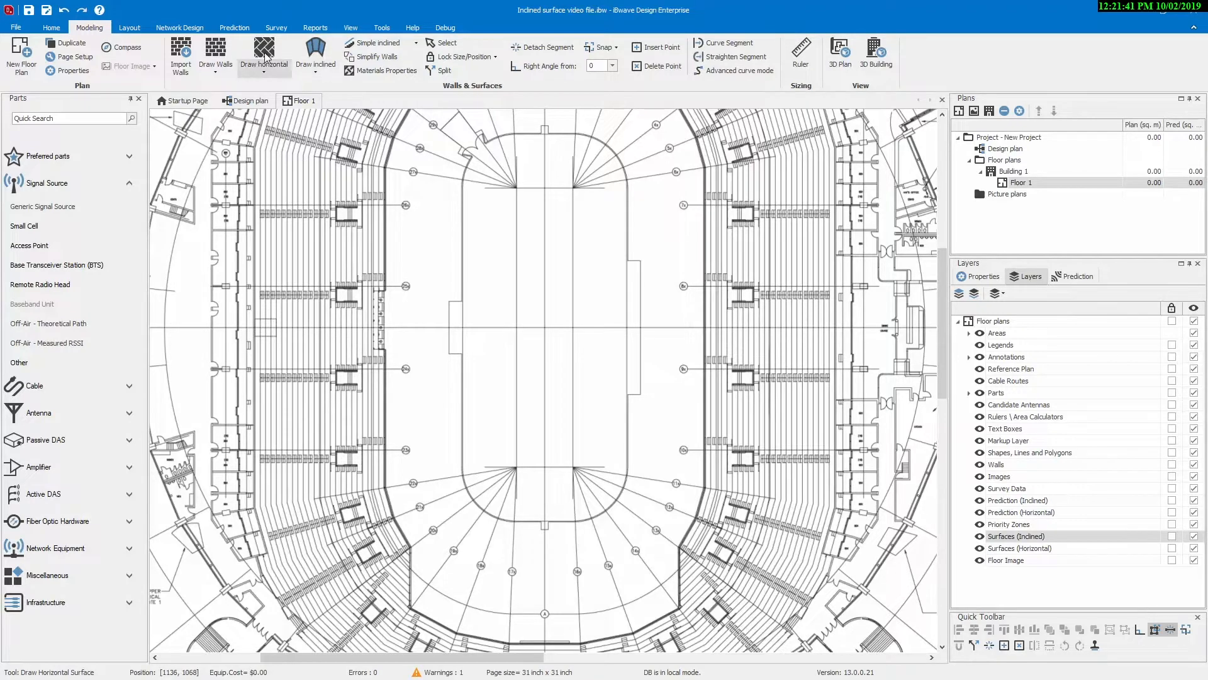
left_click(315, 52)
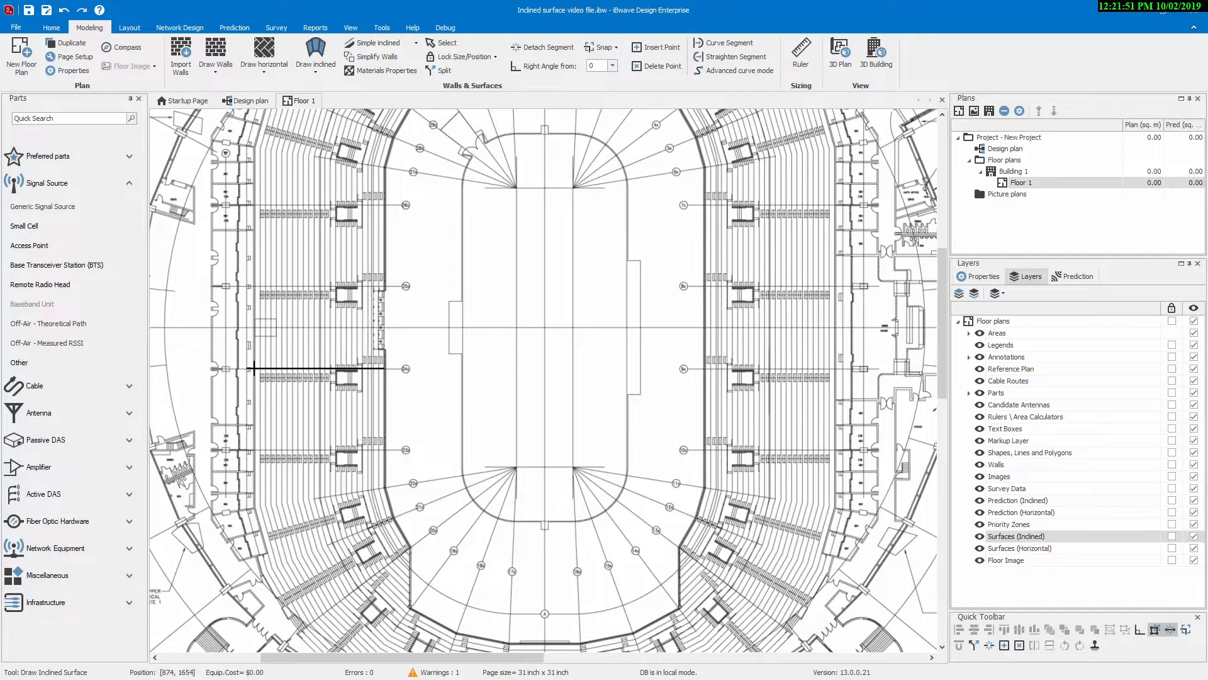
left_click(254, 368)
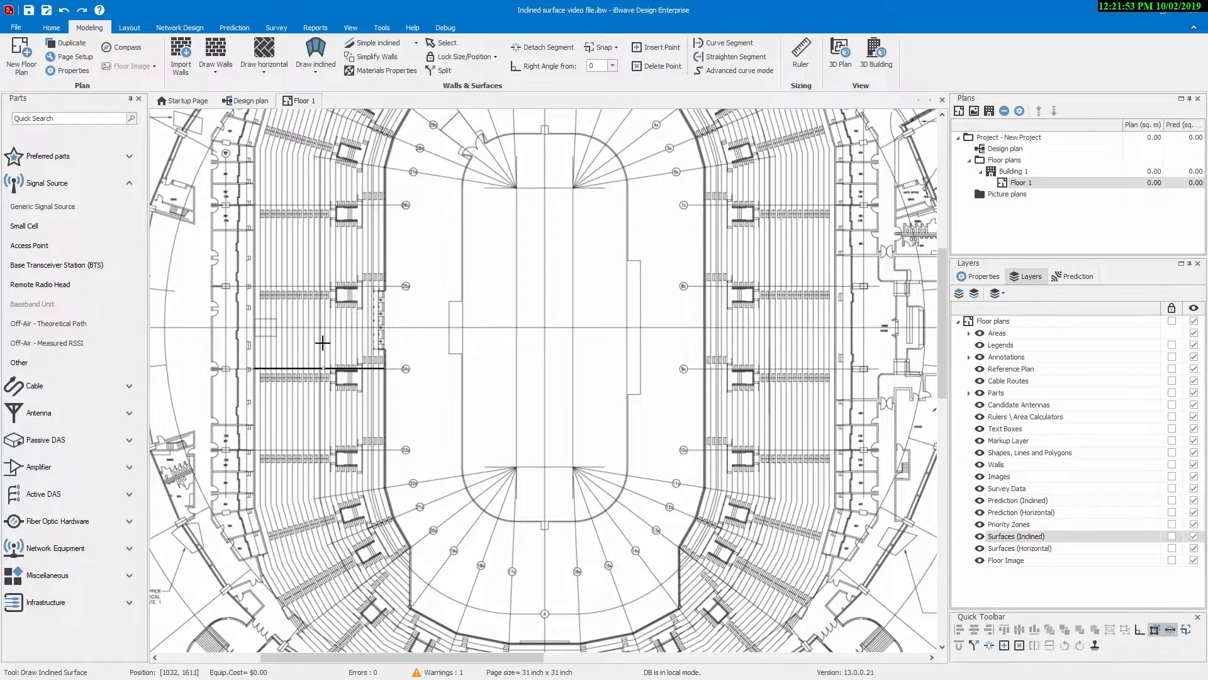
scroll(317, 368, "up", 4)
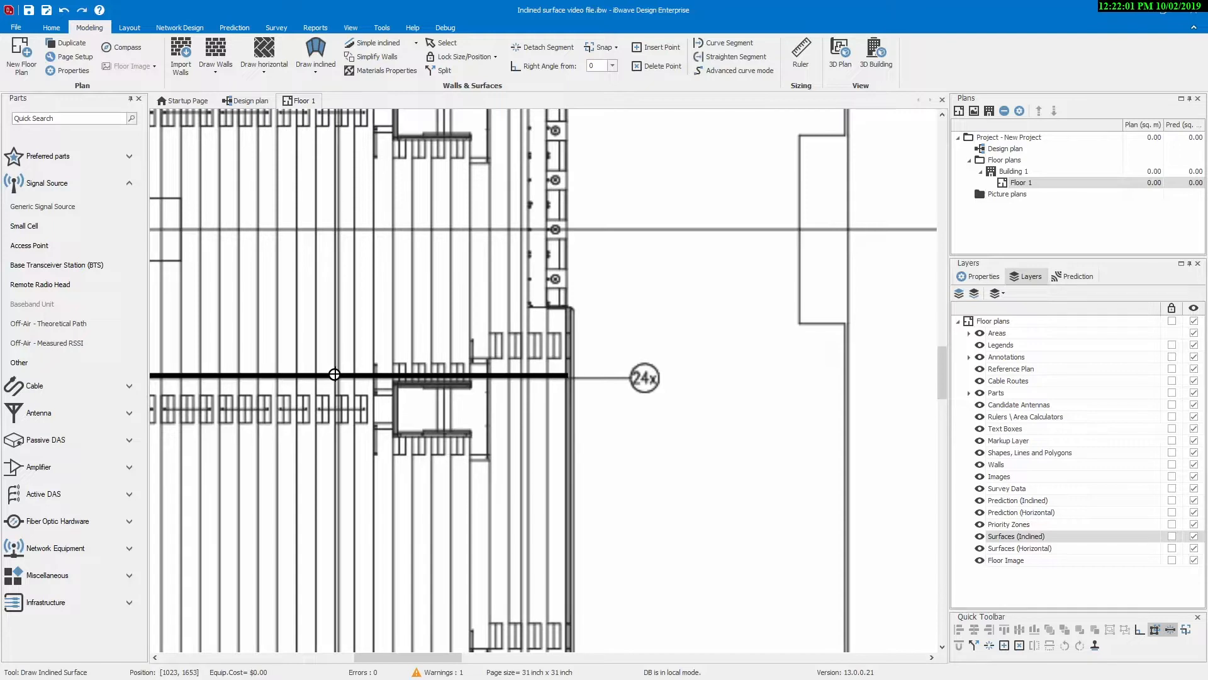
scroll(335, 374, "down", 3)
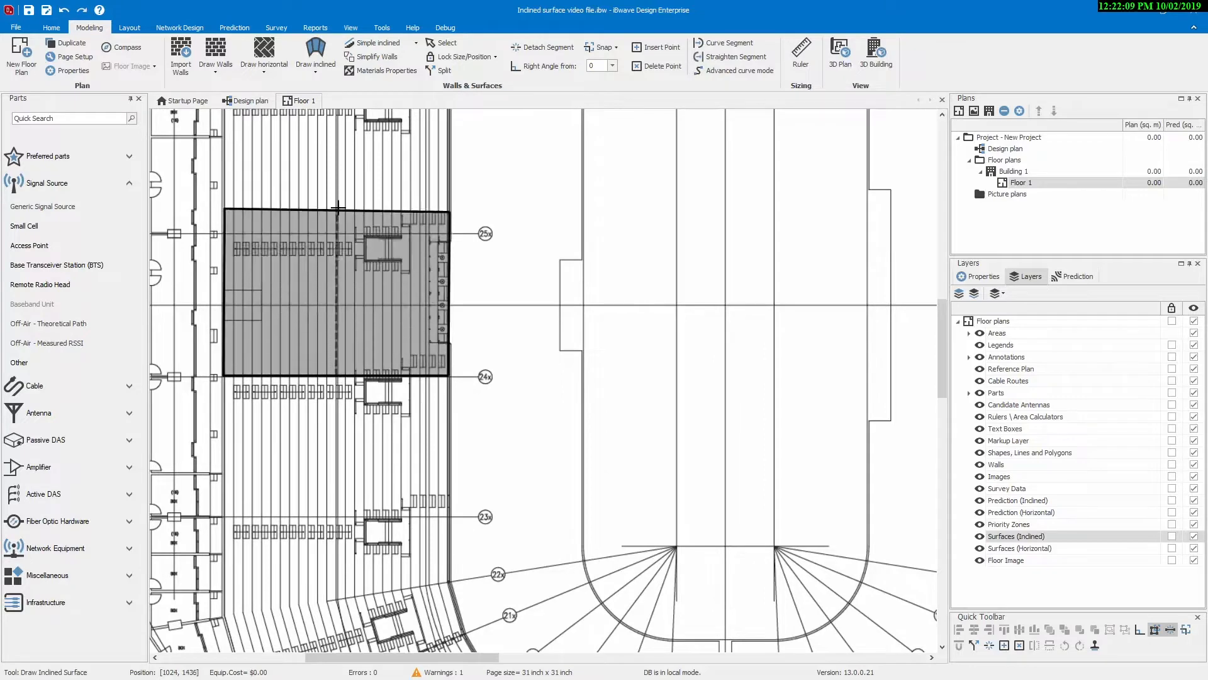
Step: Extend the inclined surface along the seating bowl from gridline 24x around the curved corner to about gridline 31x
scroll(341, 208, "up", 3)
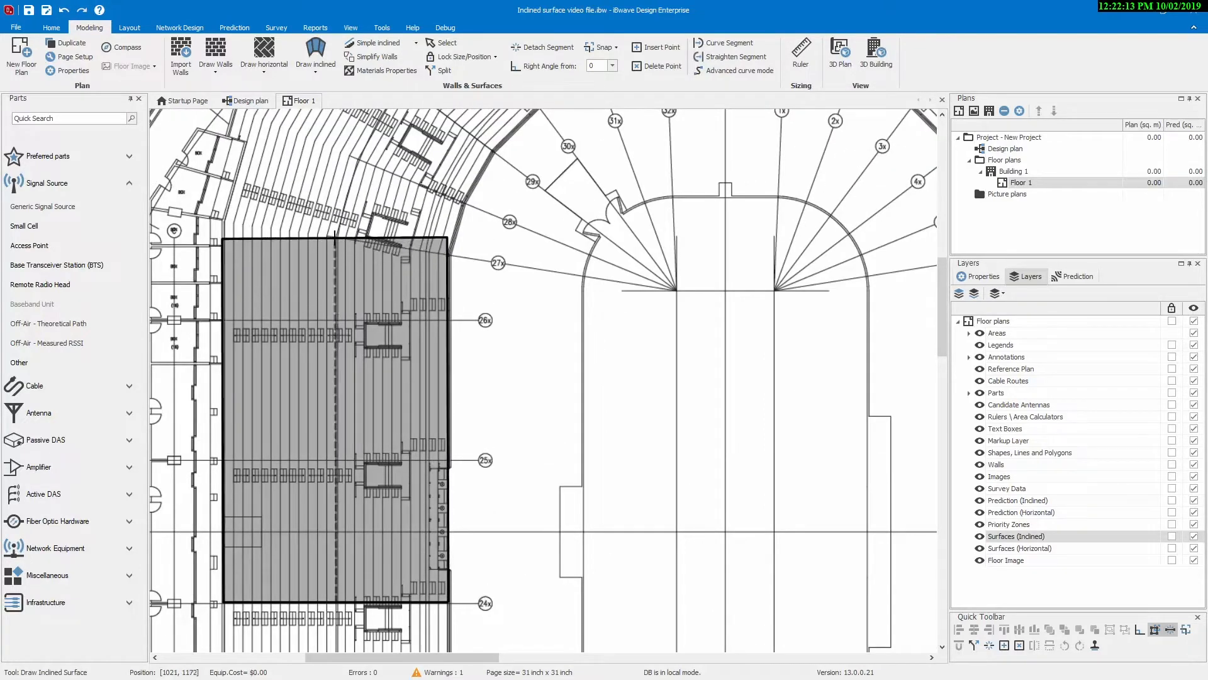
scroll(338, 251, "up", 4)
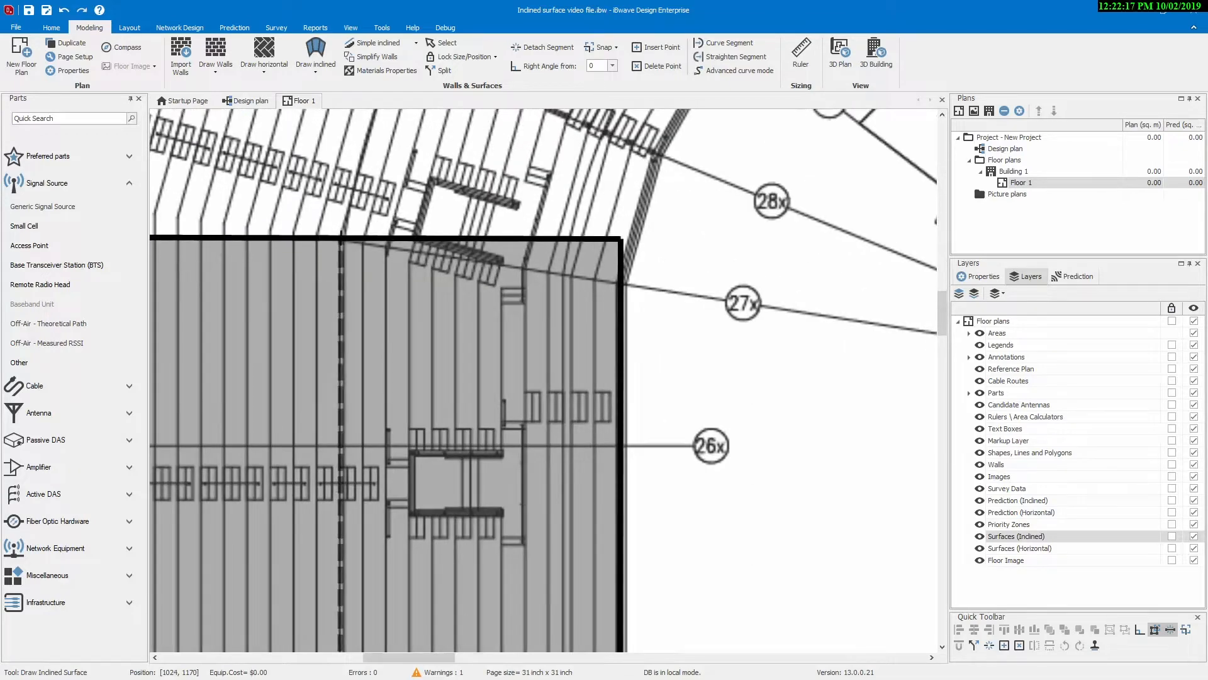
scroll(342, 234, "up", 3)
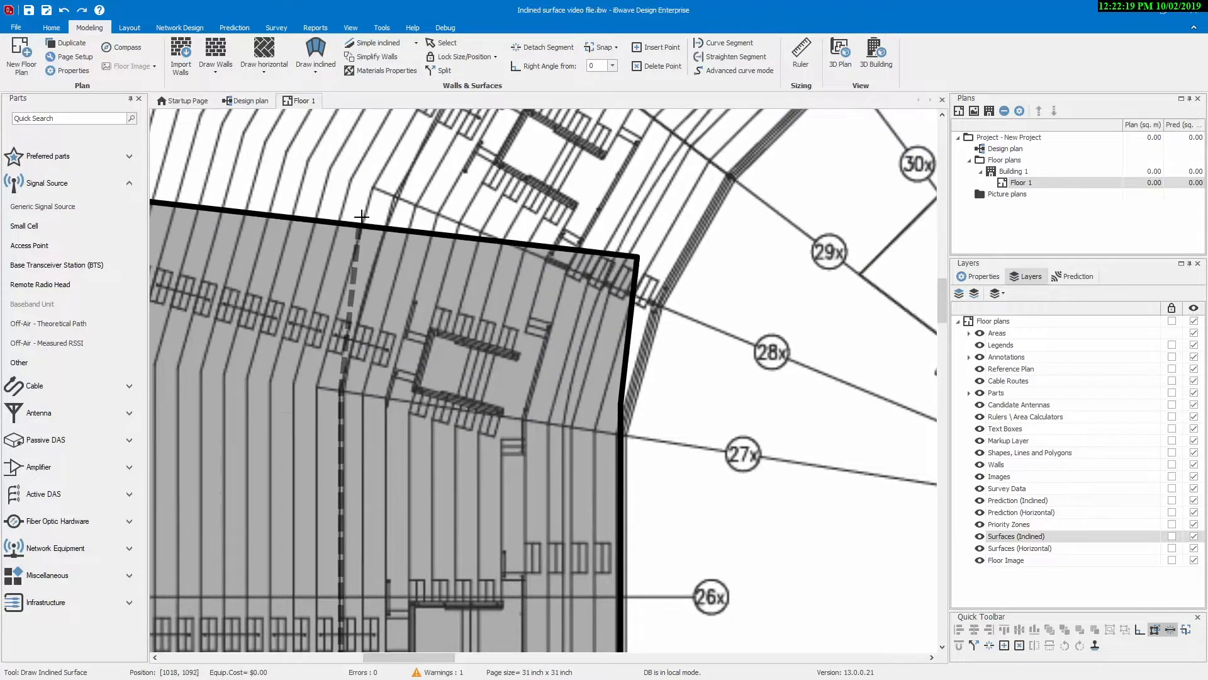
scroll(362, 221, "up", 3)
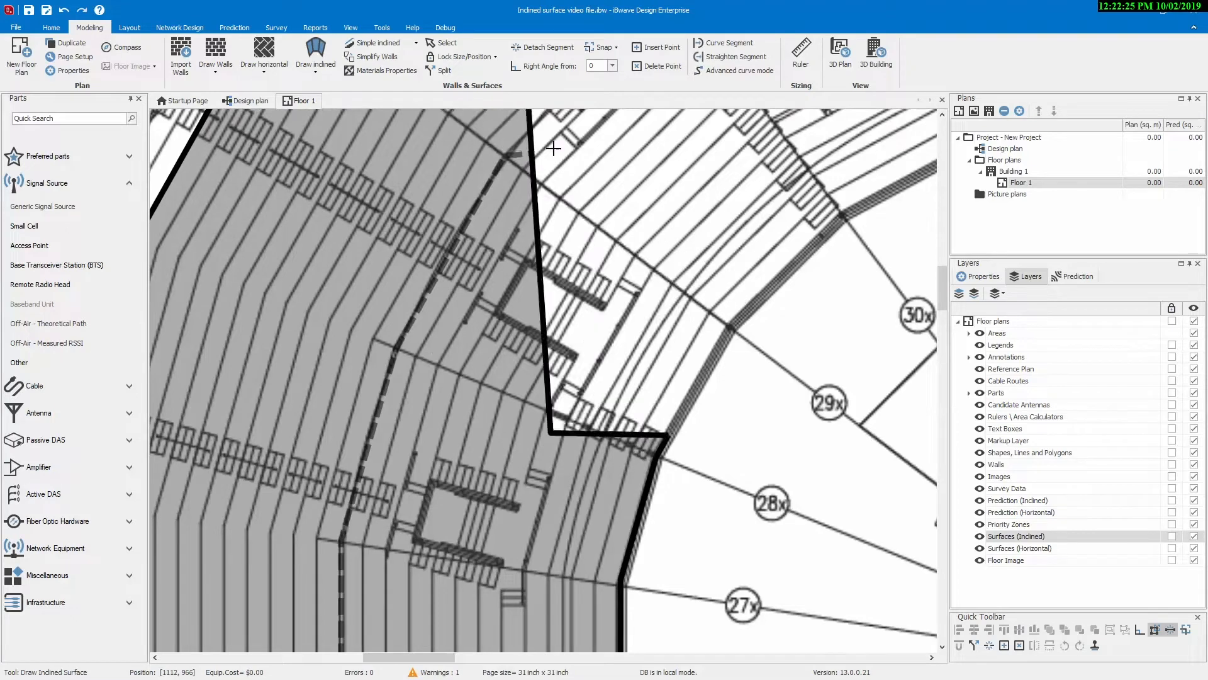
scroll(554, 147, "up", 3)
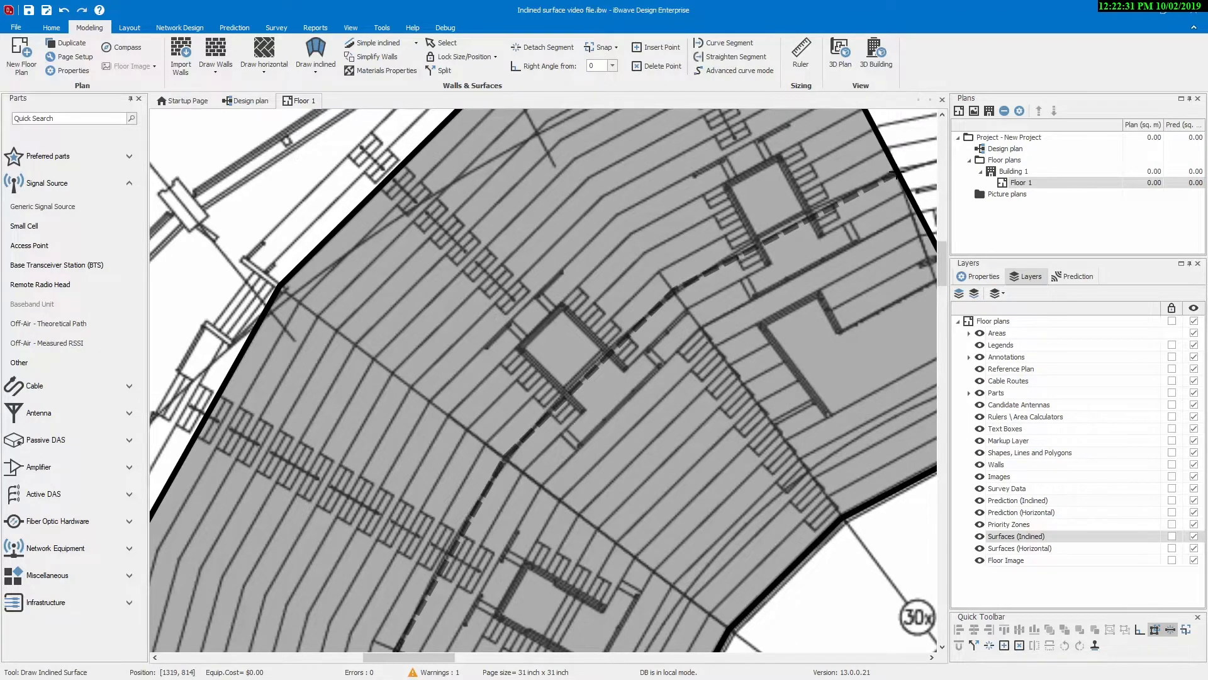
Step: Continue the inclined surface across the end stand from about gridline 31x, following the seating bends to gridline 3x
middle_click_drag(895, 173, 631, 522)
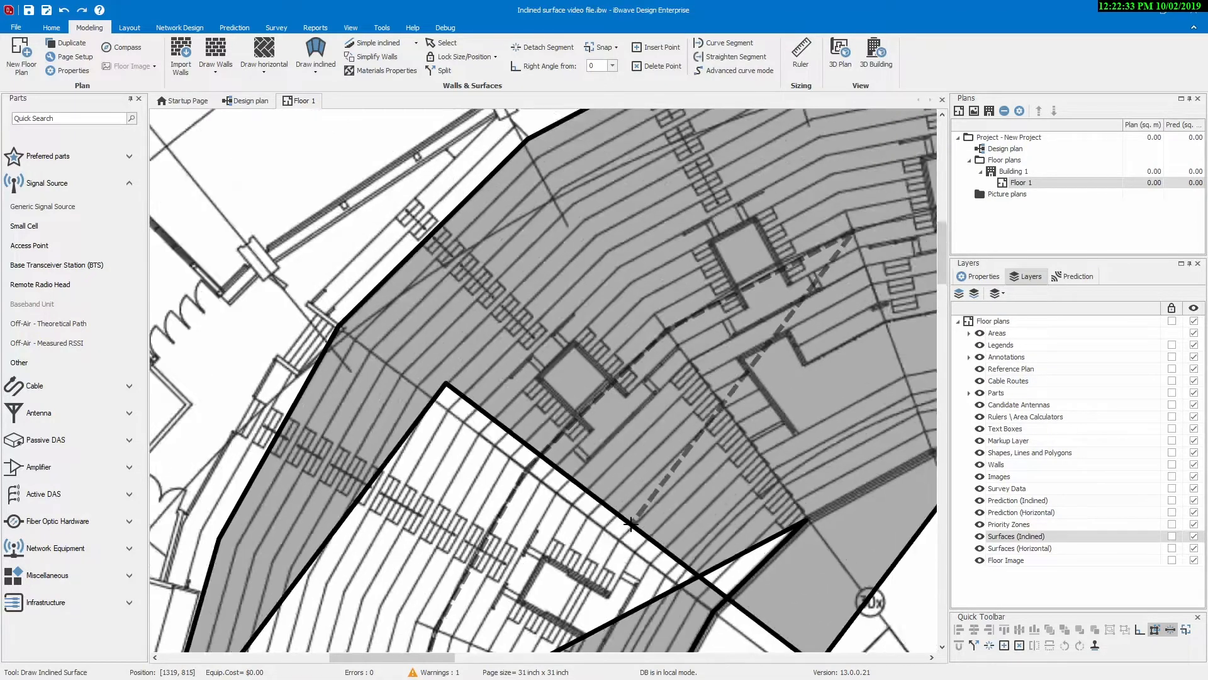
scroll(631, 523, "down", 3)
left_click_drag(445, 660, 530, 661)
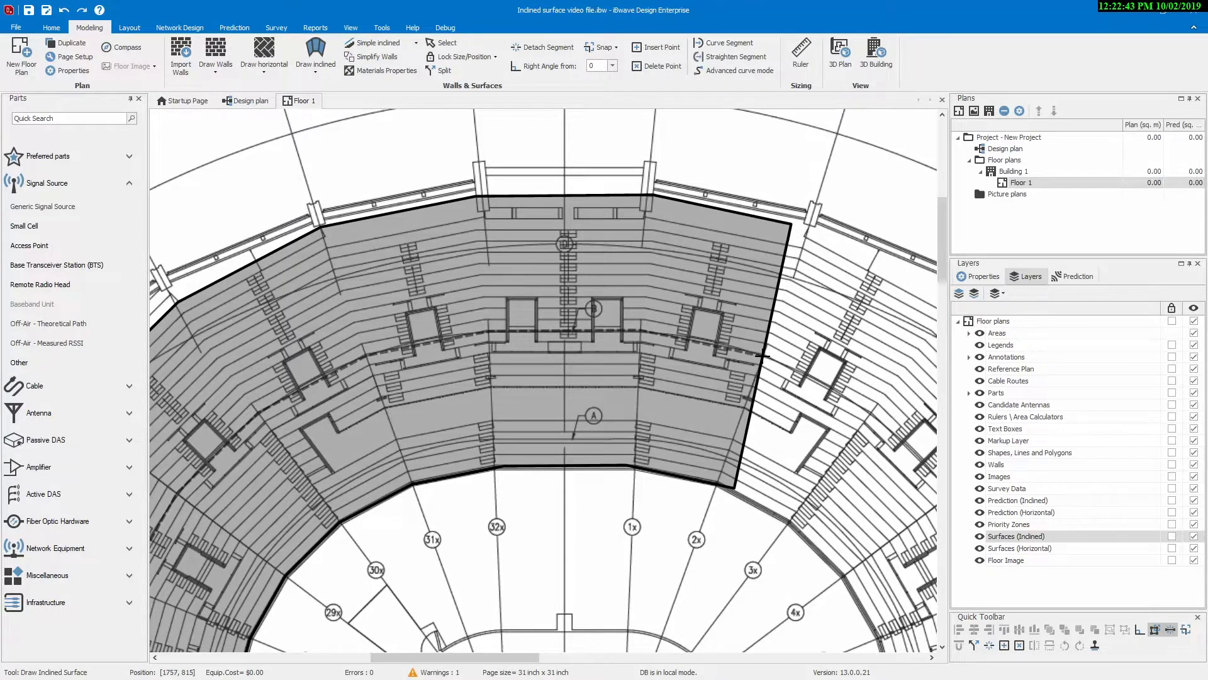
left_click(871, 412)
Step: Carry the inclined surface around the corner from gridline 3x and along the straight side stand to gridline 11x
scroll(862, 432, "down", 2)
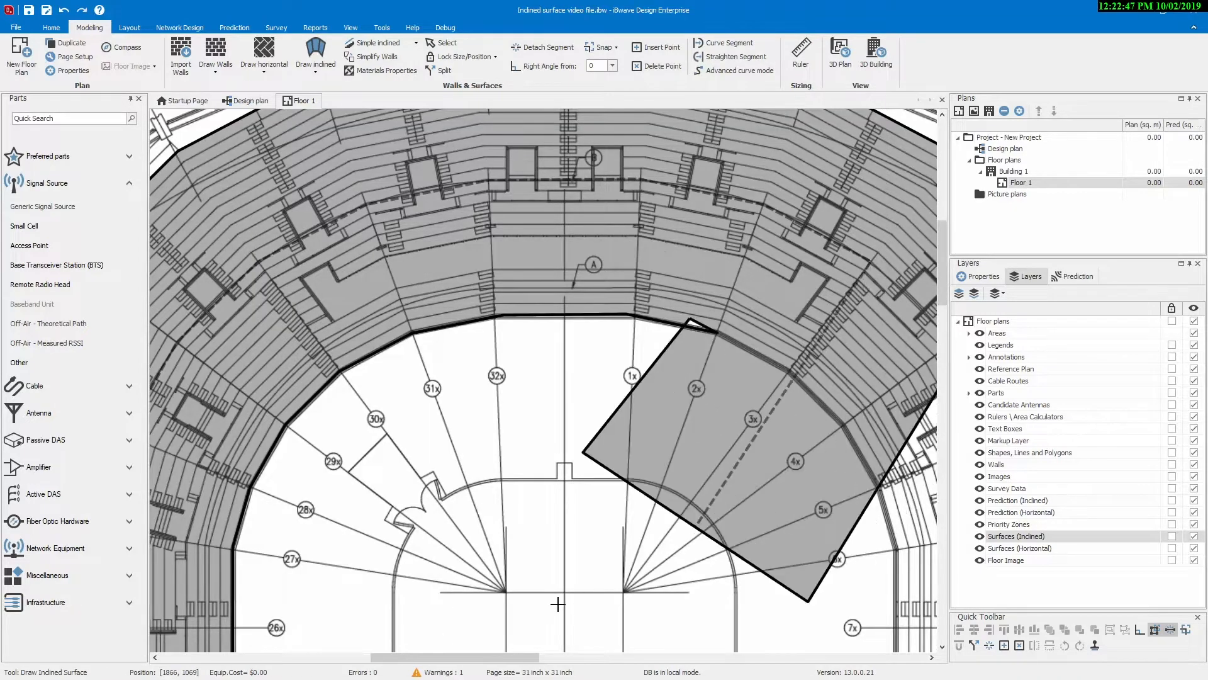
scroll(510, 652, "right", 5, "shift")
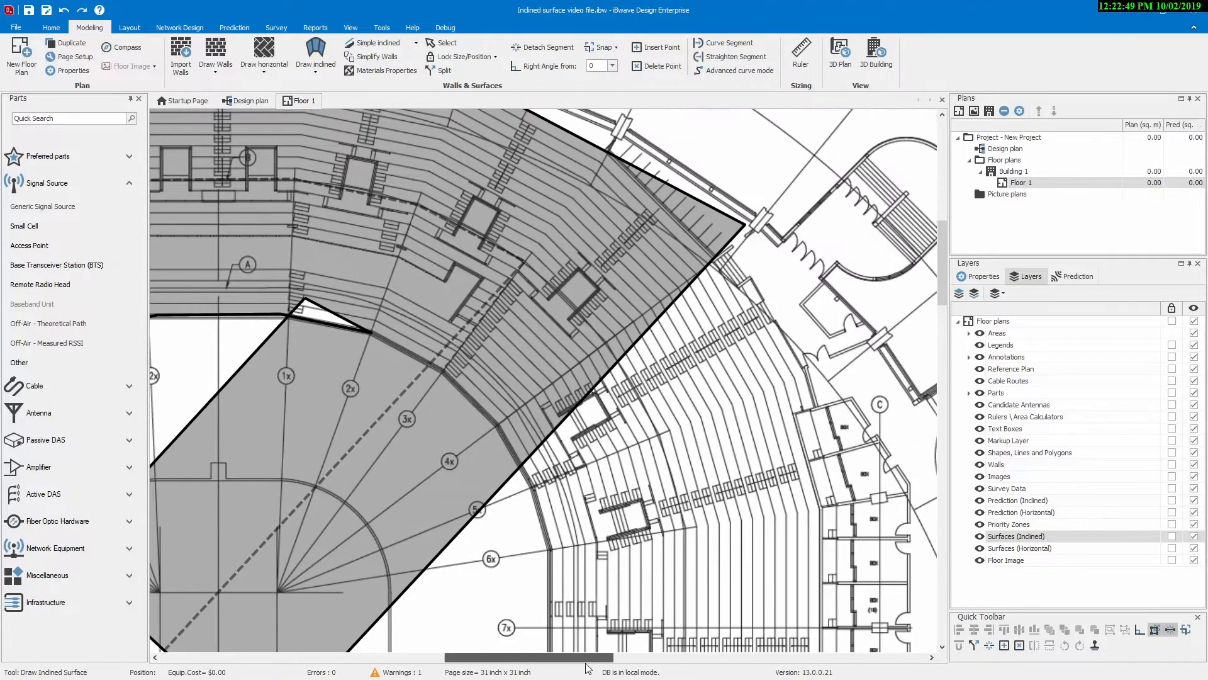
scroll(629, 500, "down", 2)
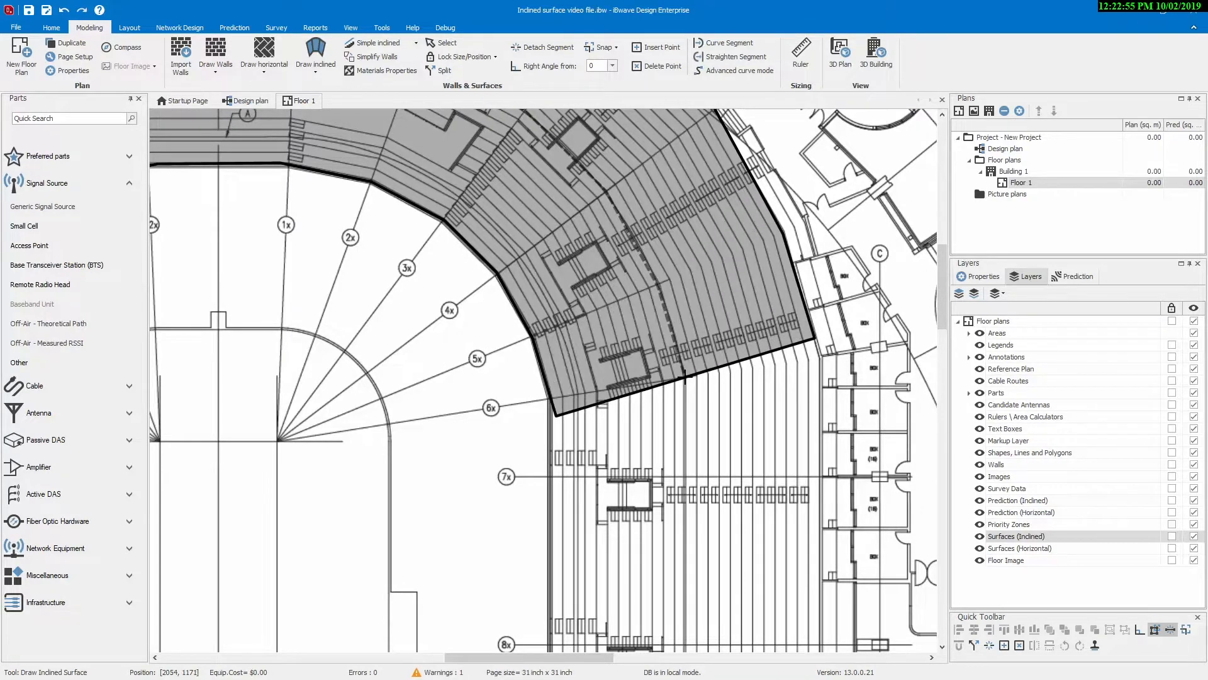
scroll(690, 441, "down", 9)
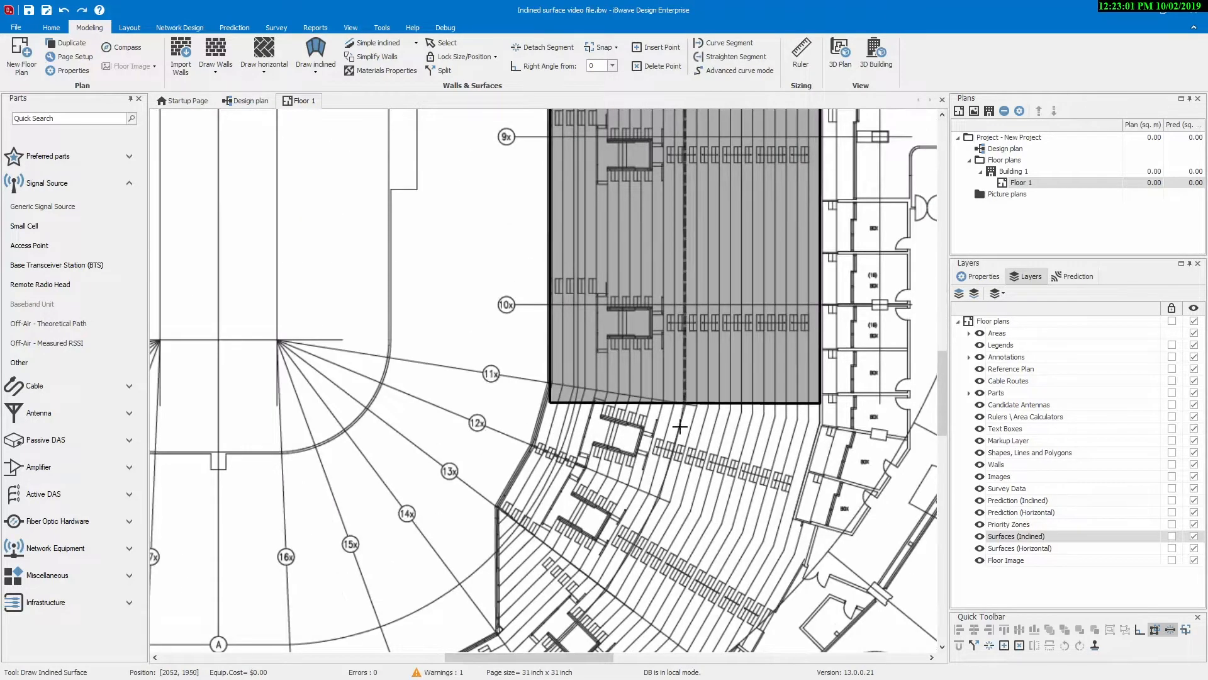
Step: Extend the inclined surface around the corner after gridline 11x and across the opposite end stand to about gridline 20x
left_click(659, 501)
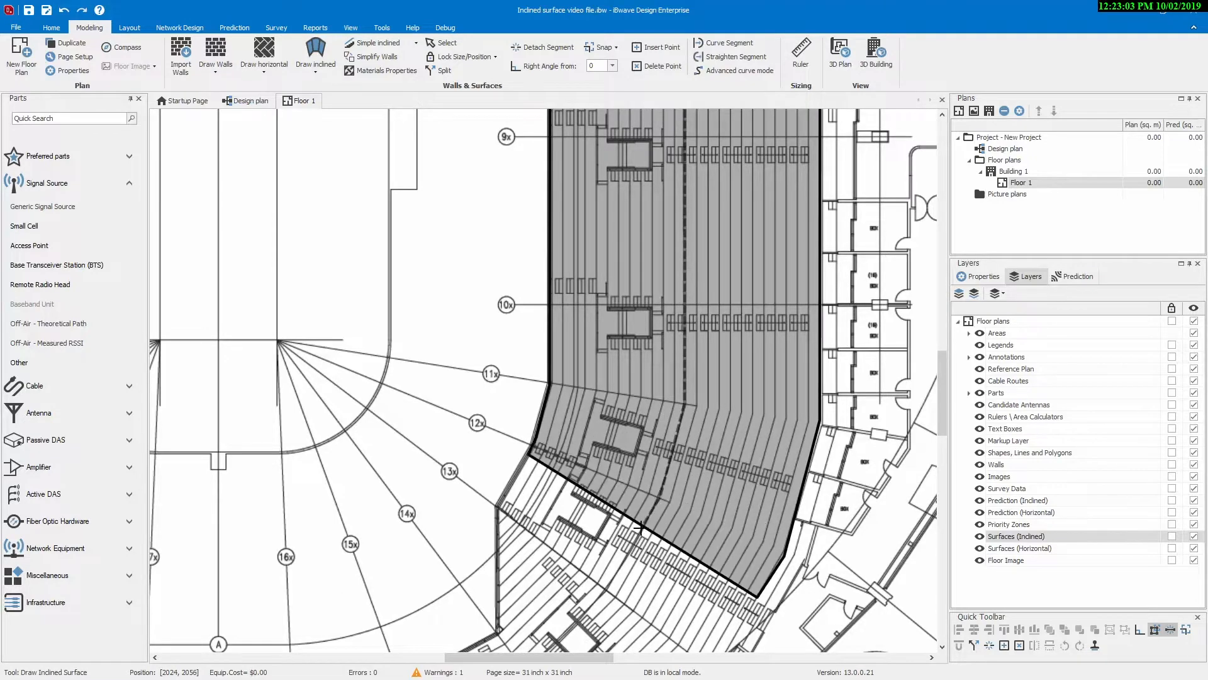
scroll(639, 527, "down", 3)
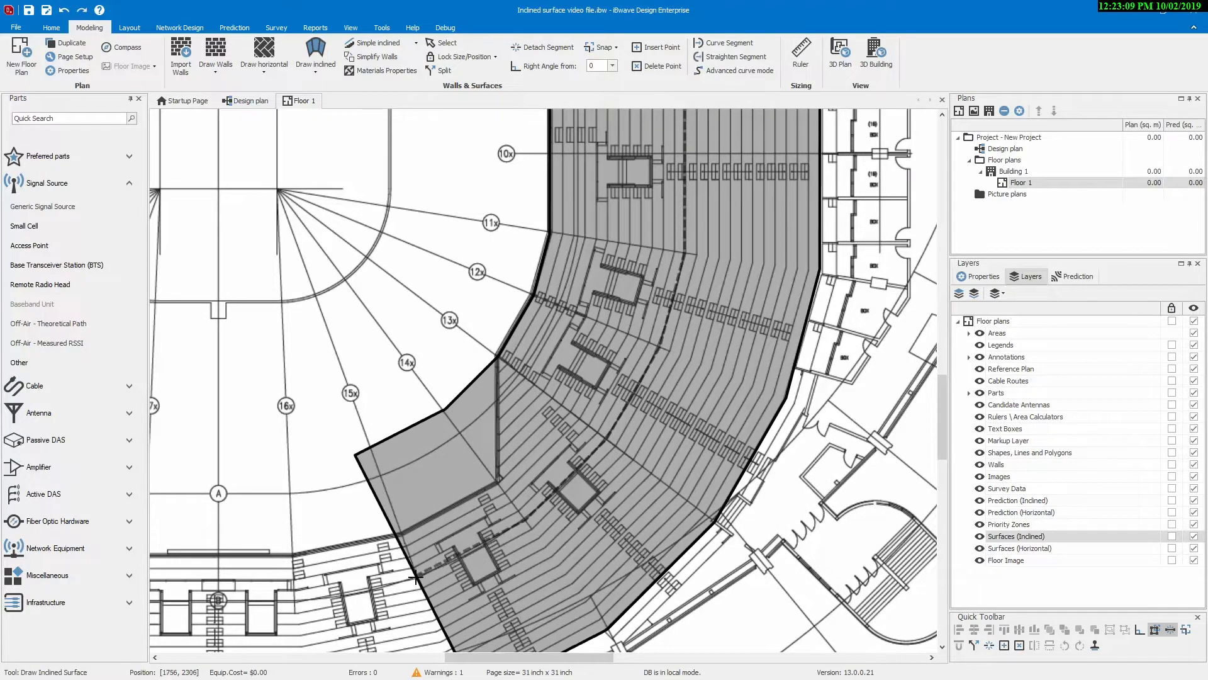
scroll(437, 555, "down", 3)
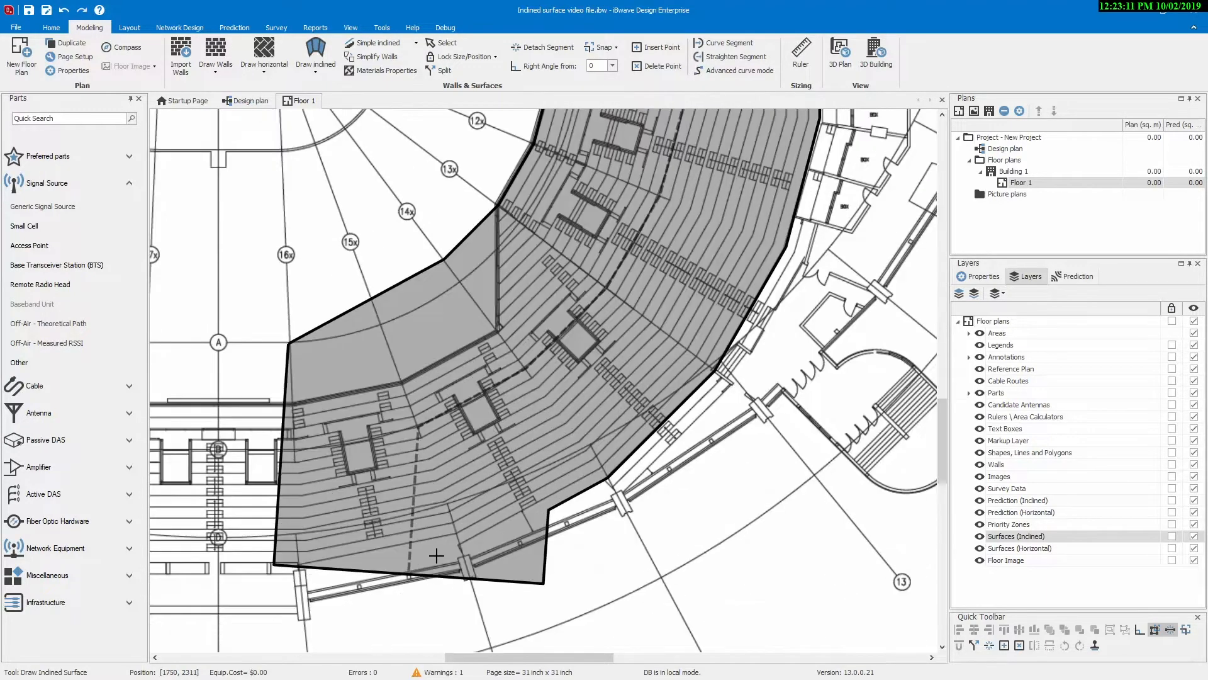
left_click_drag(475, 657, 399, 659)
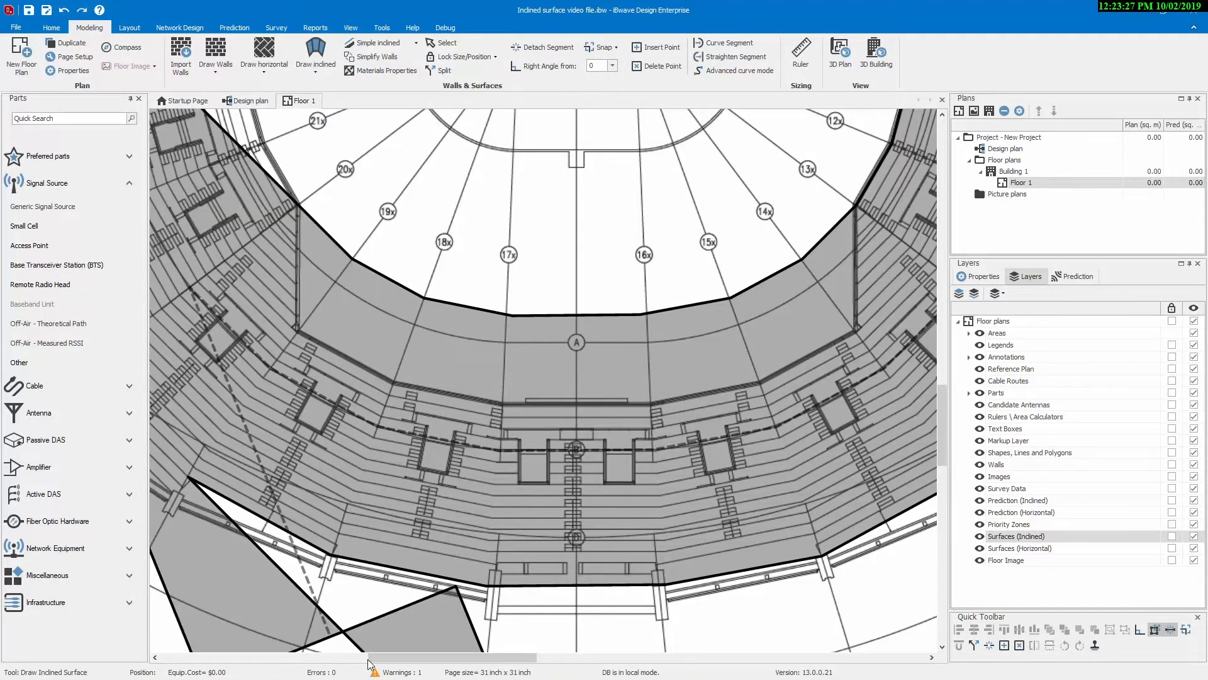
Step: Bring the inclined surface around the last corner and close the ring at its starting edge on gridline 24x
left_click_drag(375, 657, 315, 655)
scroll(331, 580, "up", 3)
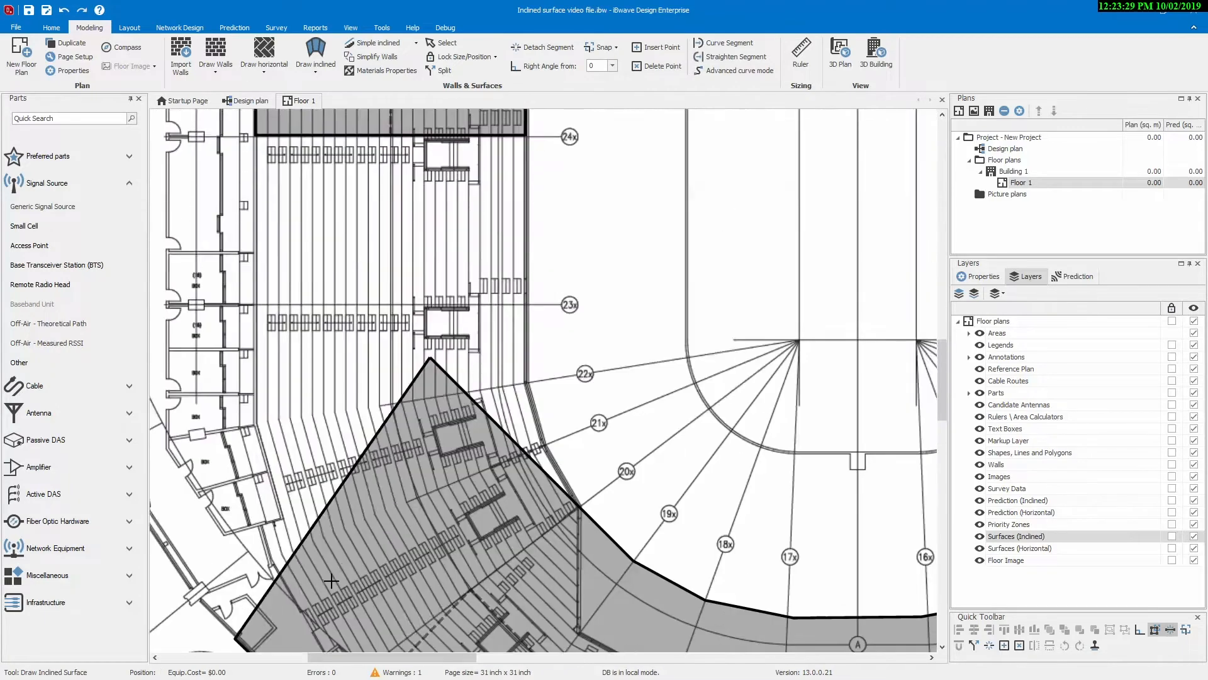
scroll(332, 580, "up", 3)
scroll(390, 554, "down", 2)
scroll(455, 553, "down", 2)
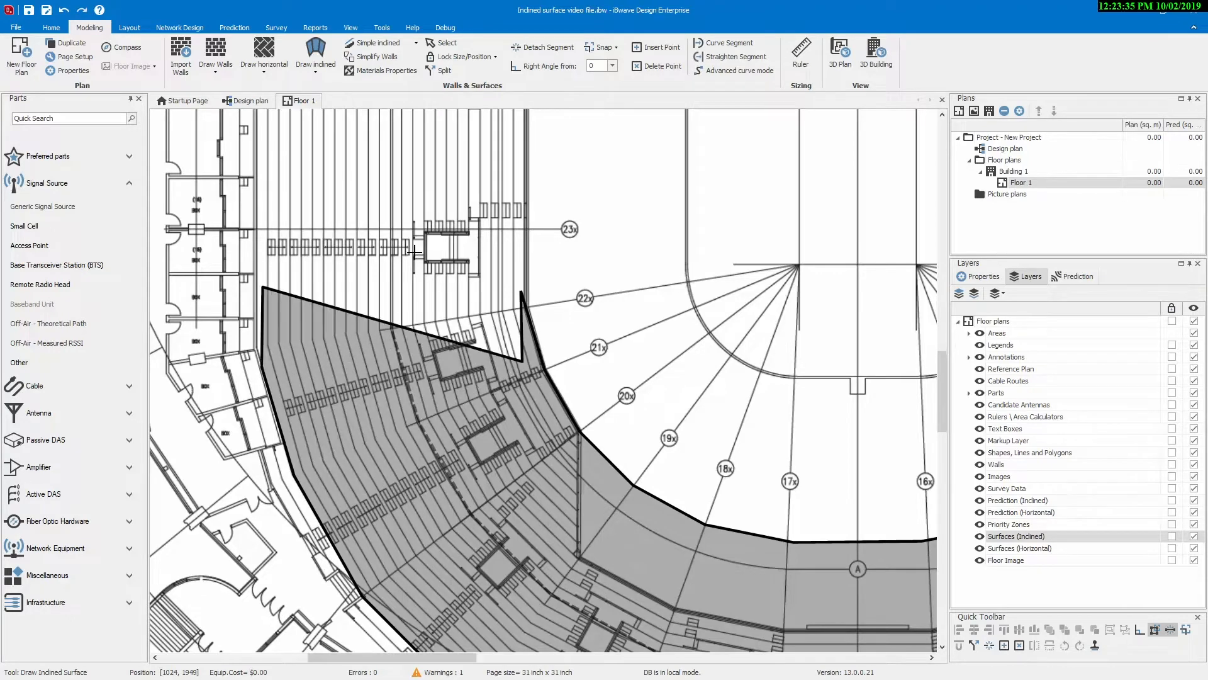
scroll(414, 250, "up", 4)
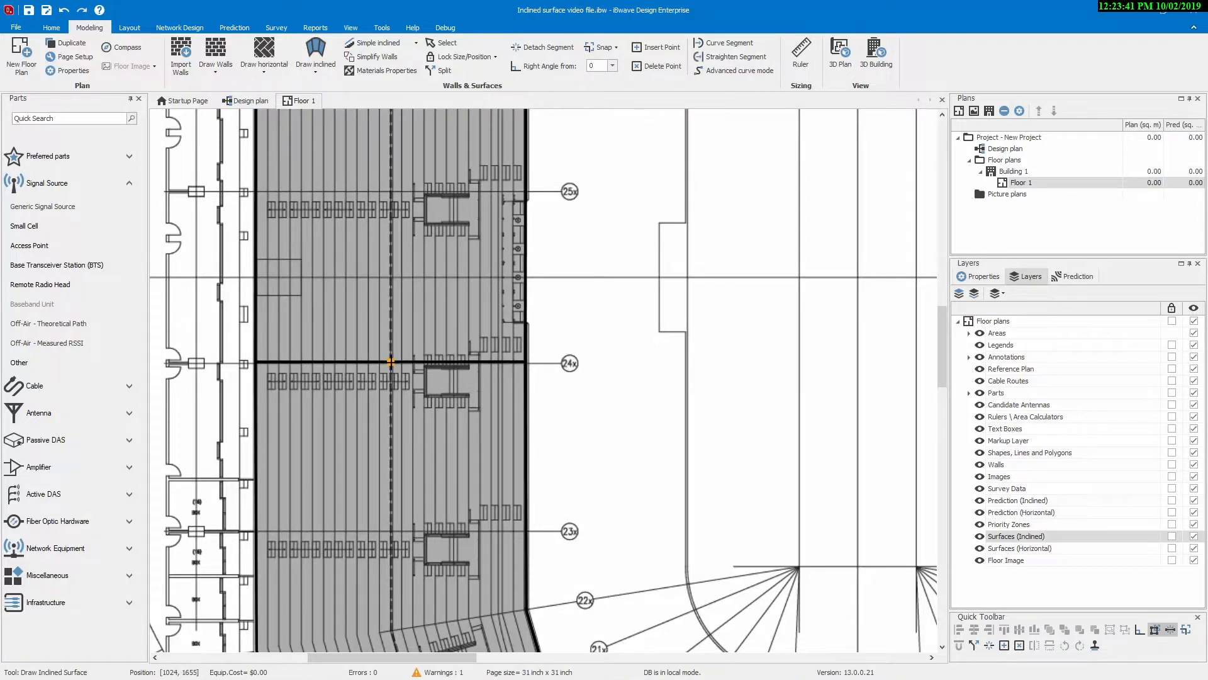
left_click(390, 362)
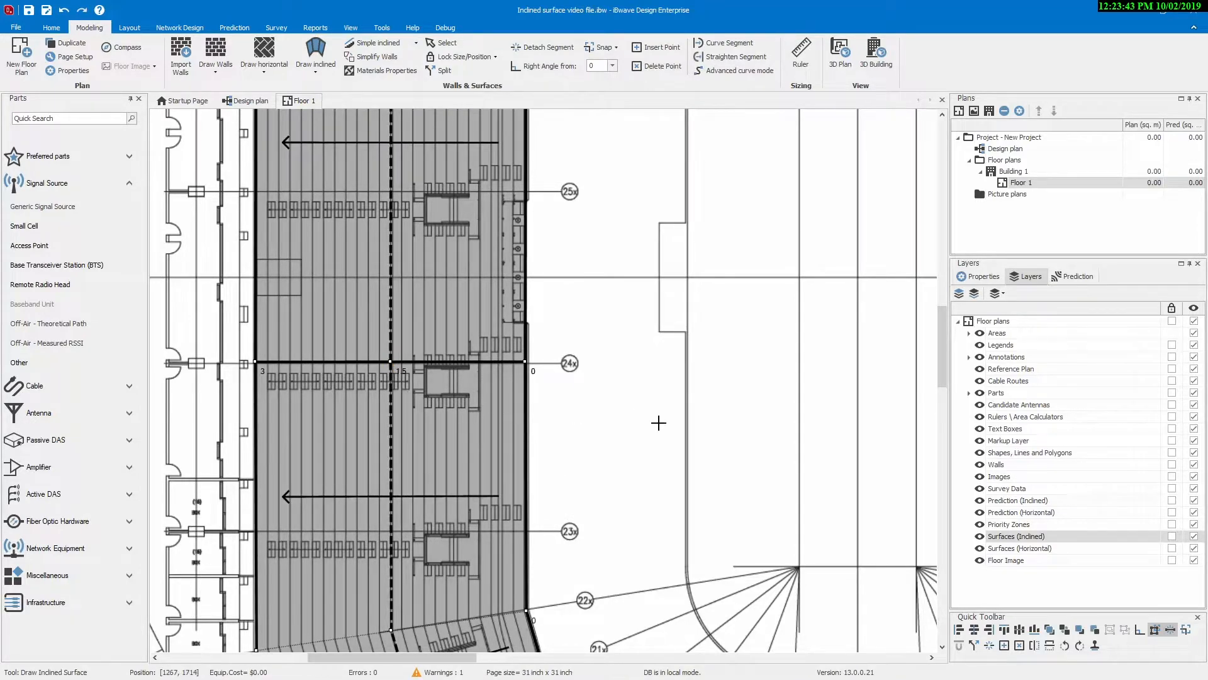
Step: Inspect the inclined surface's slope arrows and edge heights on the plan, examine Floor 1 in the 3D plan view, and return to the plan
scroll(624, 461, "down", 3)
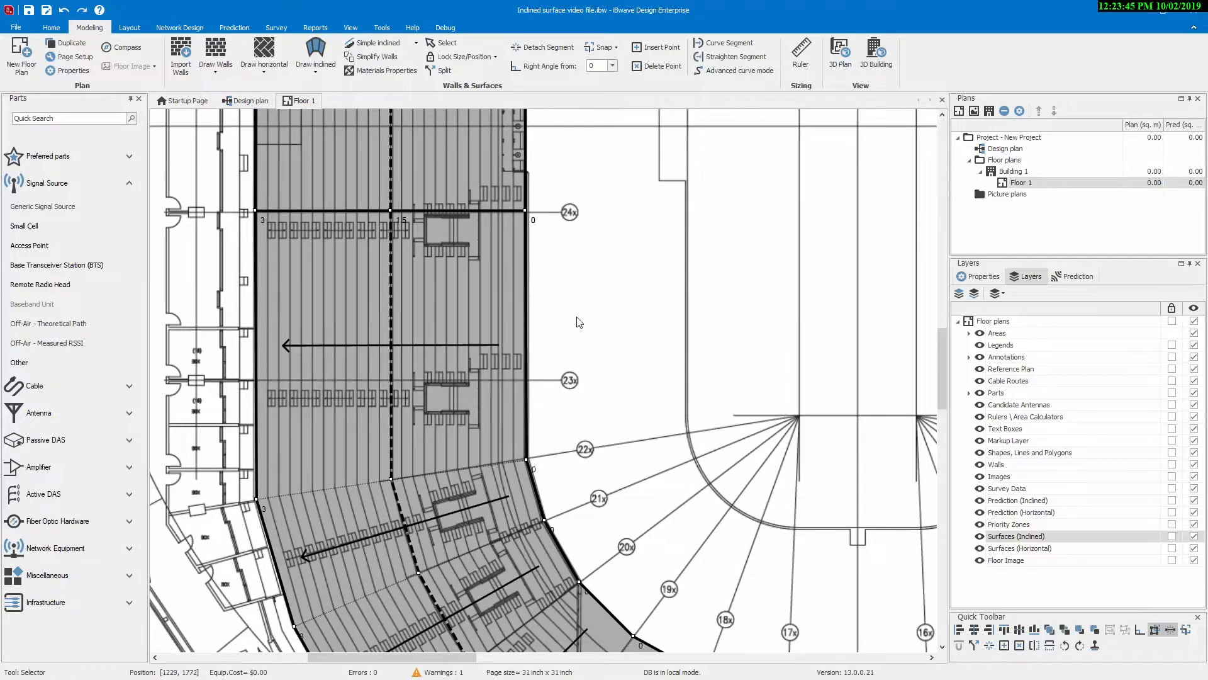
scroll(579, 322, "up", 15)
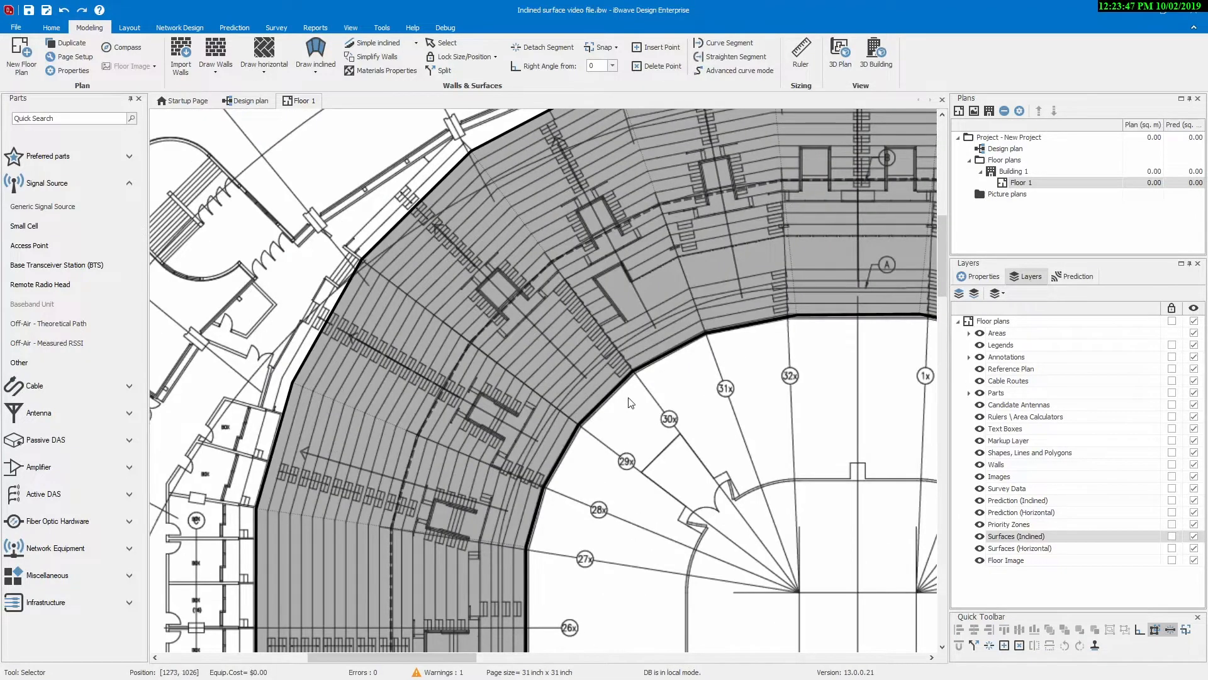
scroll(631, 403, "down", 5, "ctrl")
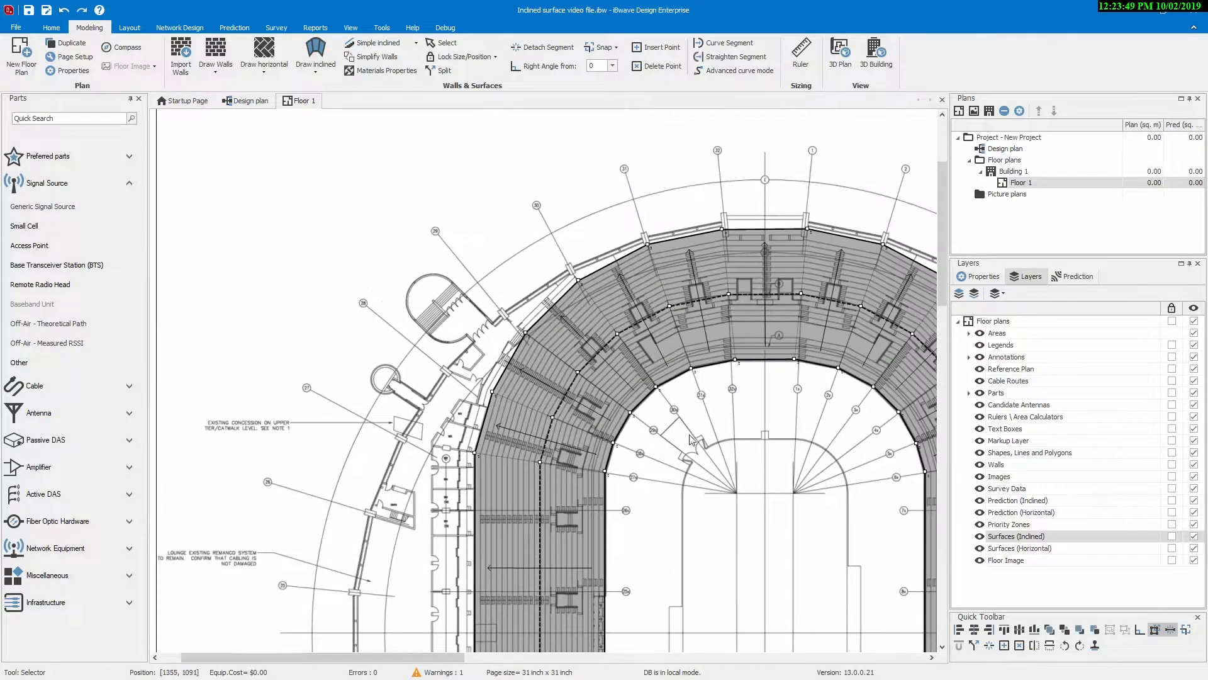
scroll(663, 285, "up", 4, "ctrl")
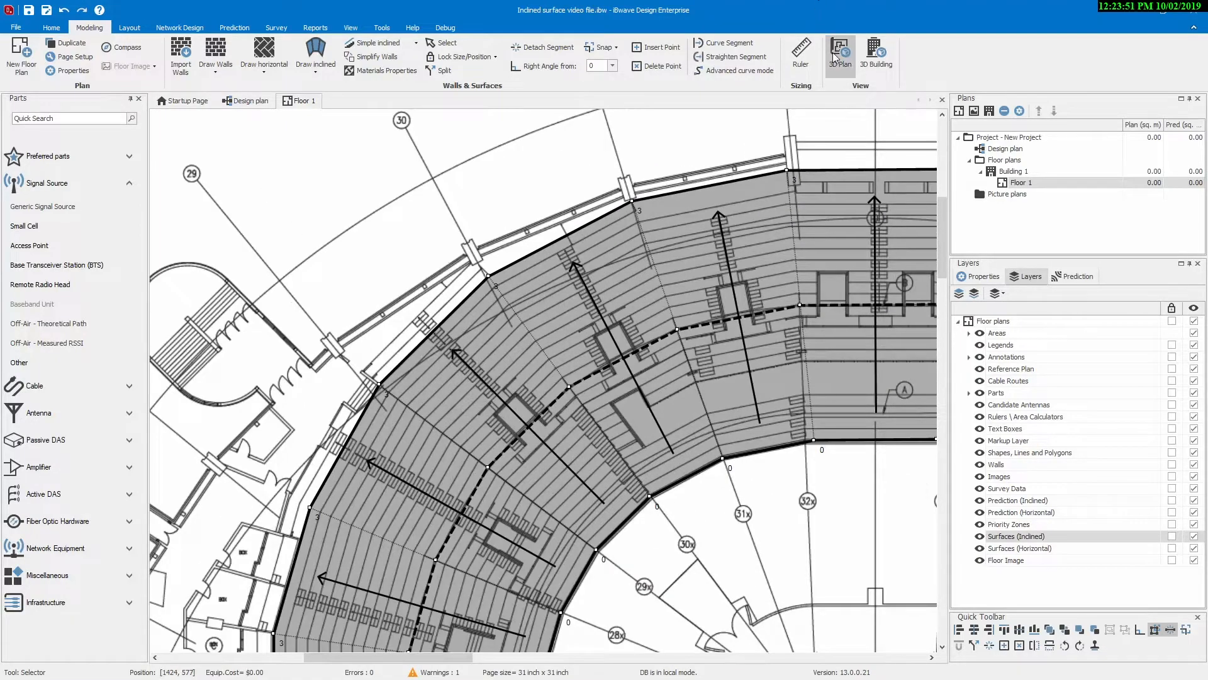
left_click(840, 56)
key("alt+Tab")
left_click_drag(710, 379, 743, 388)
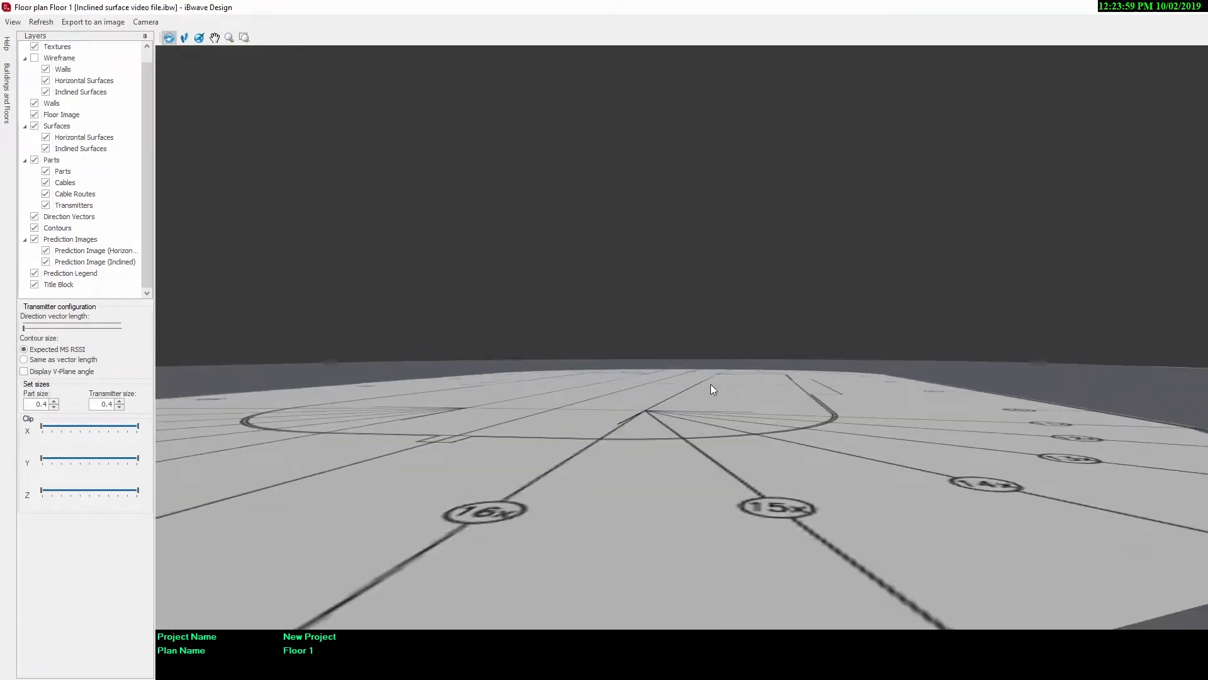
key("alt+Tab")
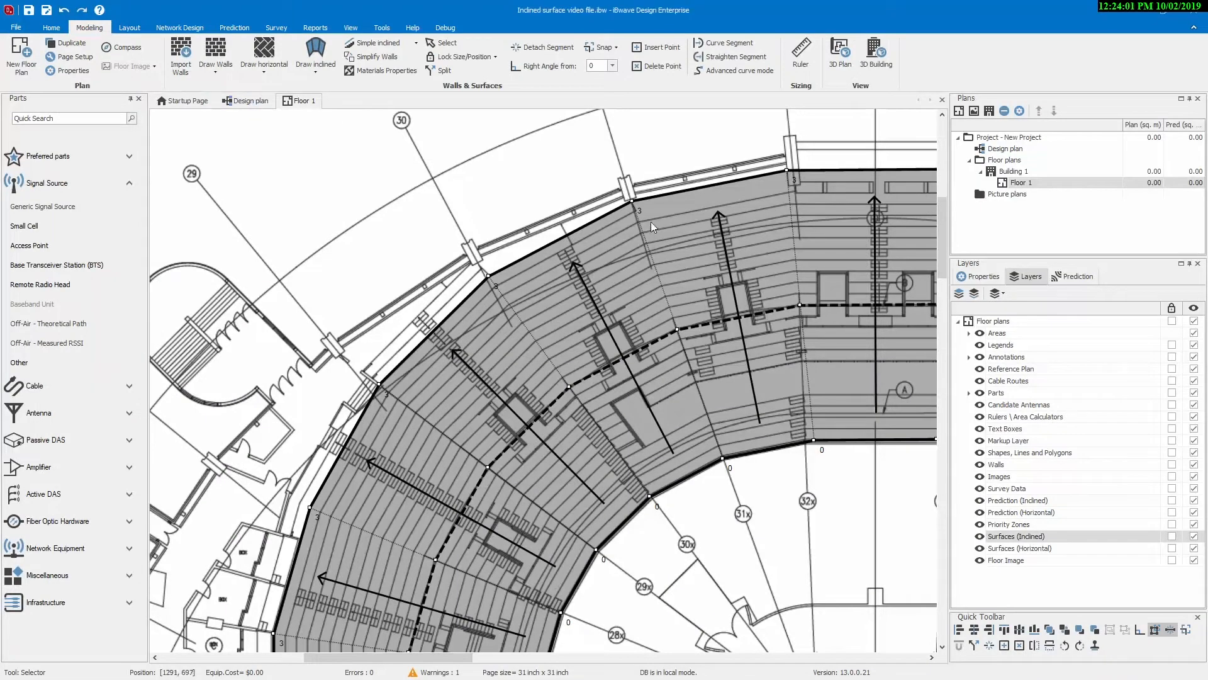
Step: Examine the height labels along the outer and inner edges of the inclined surface between gridlines 29 and 32
scroll(643, 211, "up", 5)
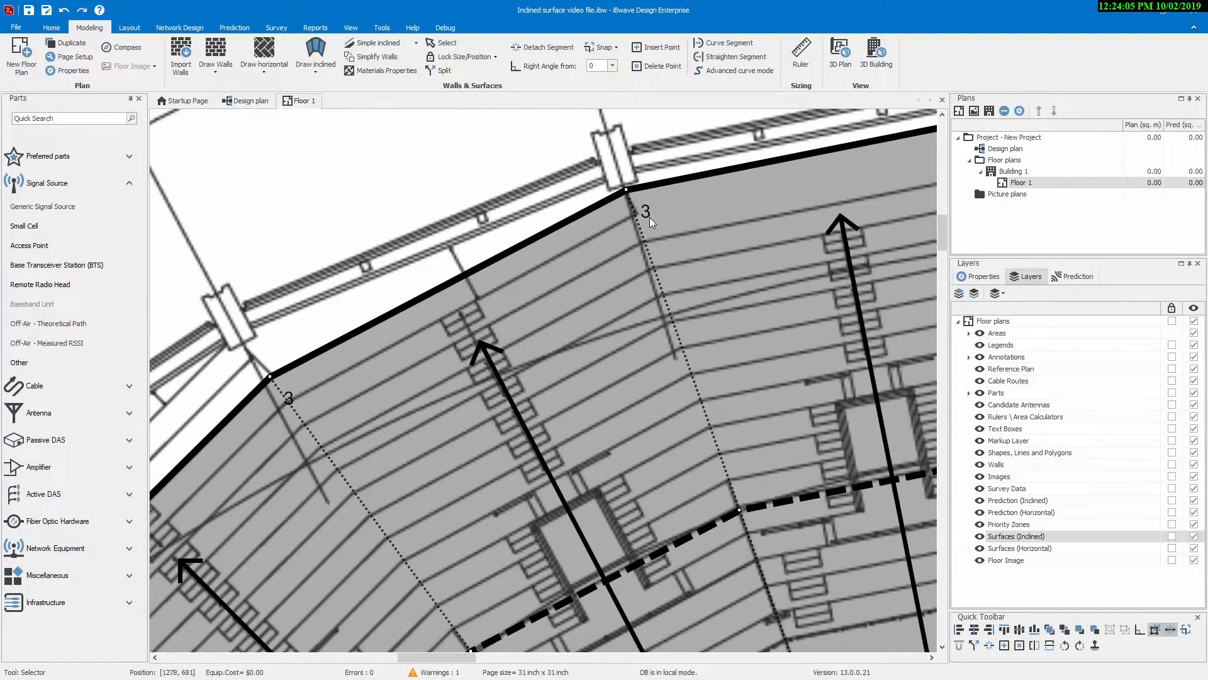
scroll(645, 209, "down", 2)
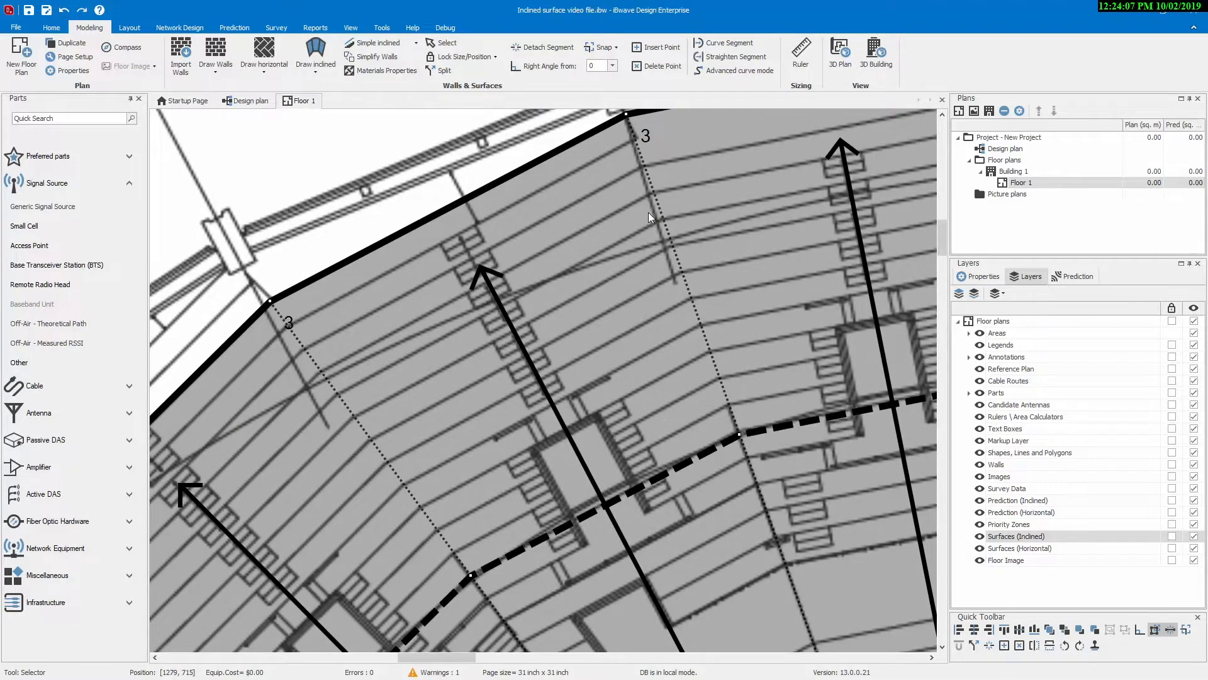
scroll(648, 213, "up", 1)
scroll(722, 387, "down", 1)
scroll(686, 189, "up", 1)
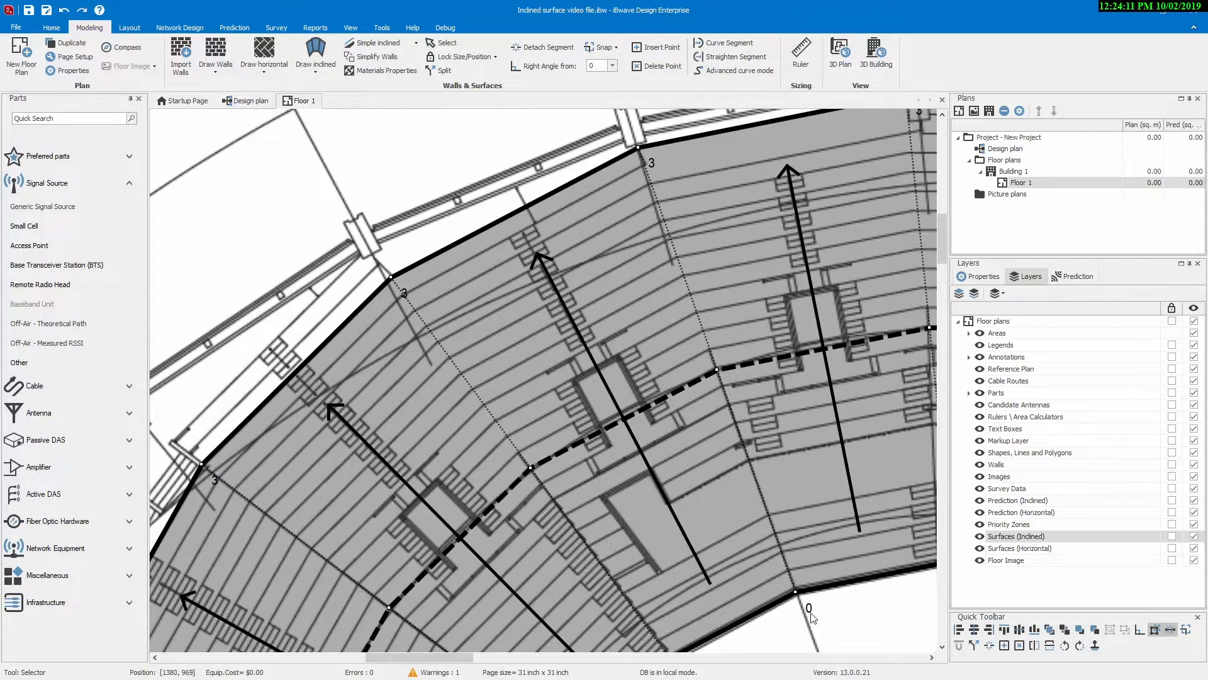
scroll(650, 503, "down", 3)
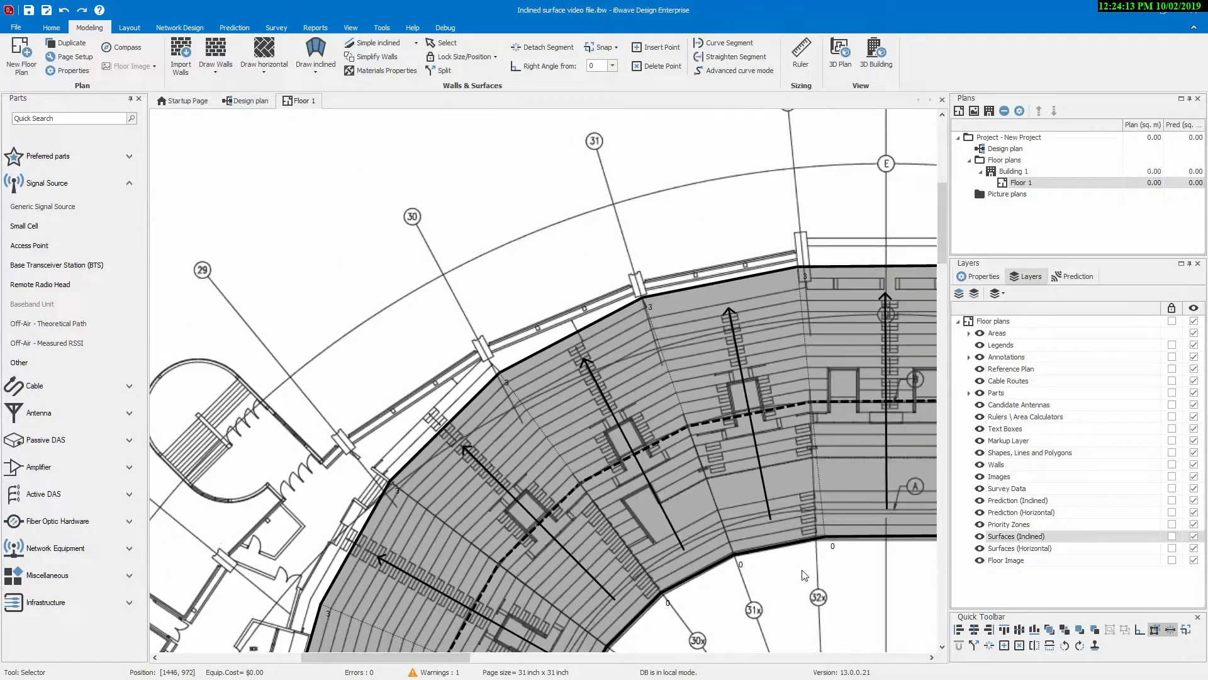
scroll(680, 523, "up", 3)
middle_click_drag(679, 523, 669, 523)
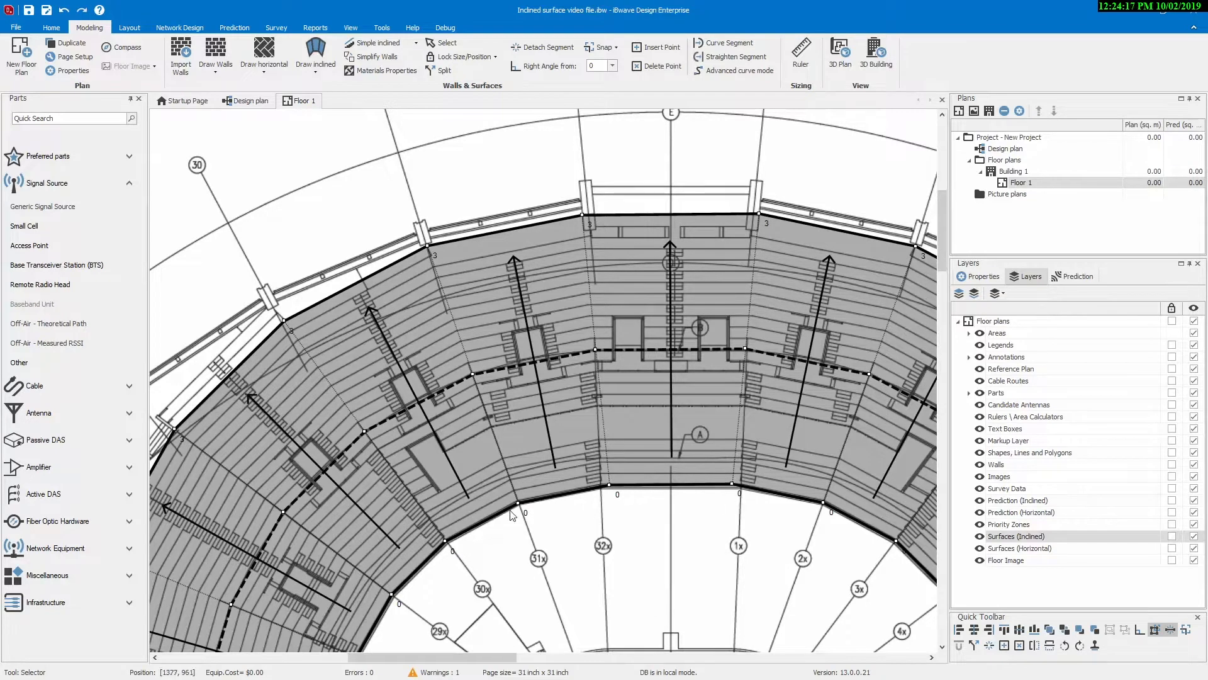
Step: Set the height of the inclined surface's outer edge point near gridline 1x to 15 m
right_click(759, 214)
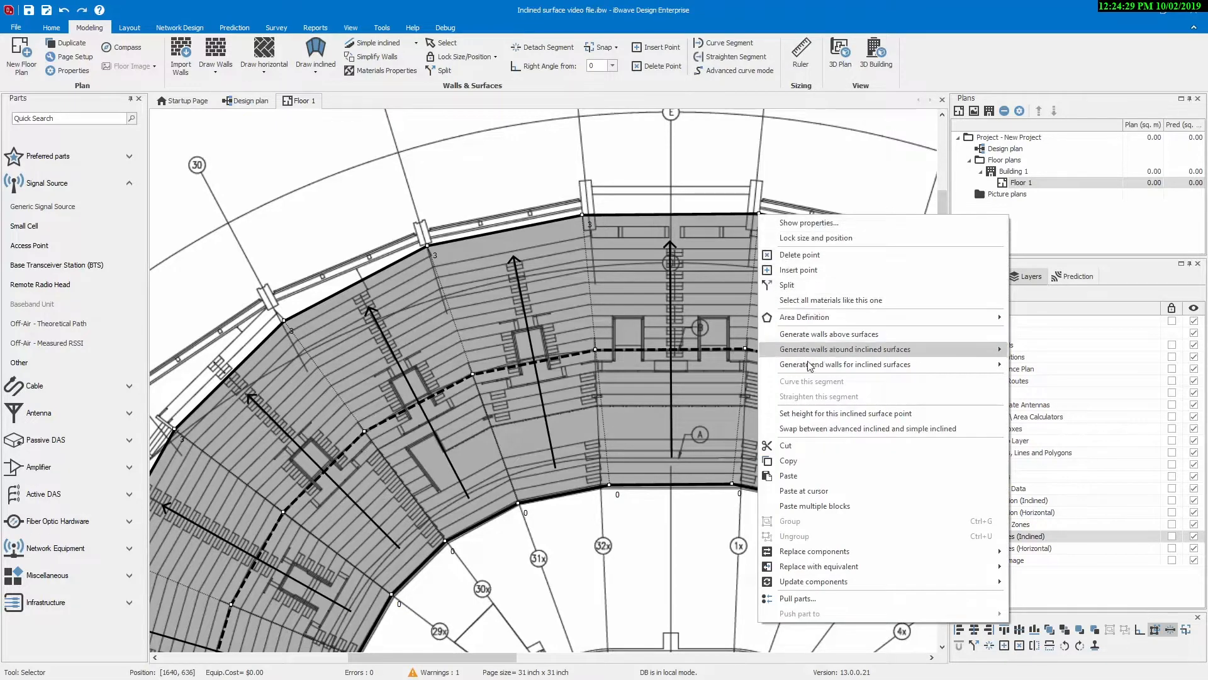
left_click(812, 413)
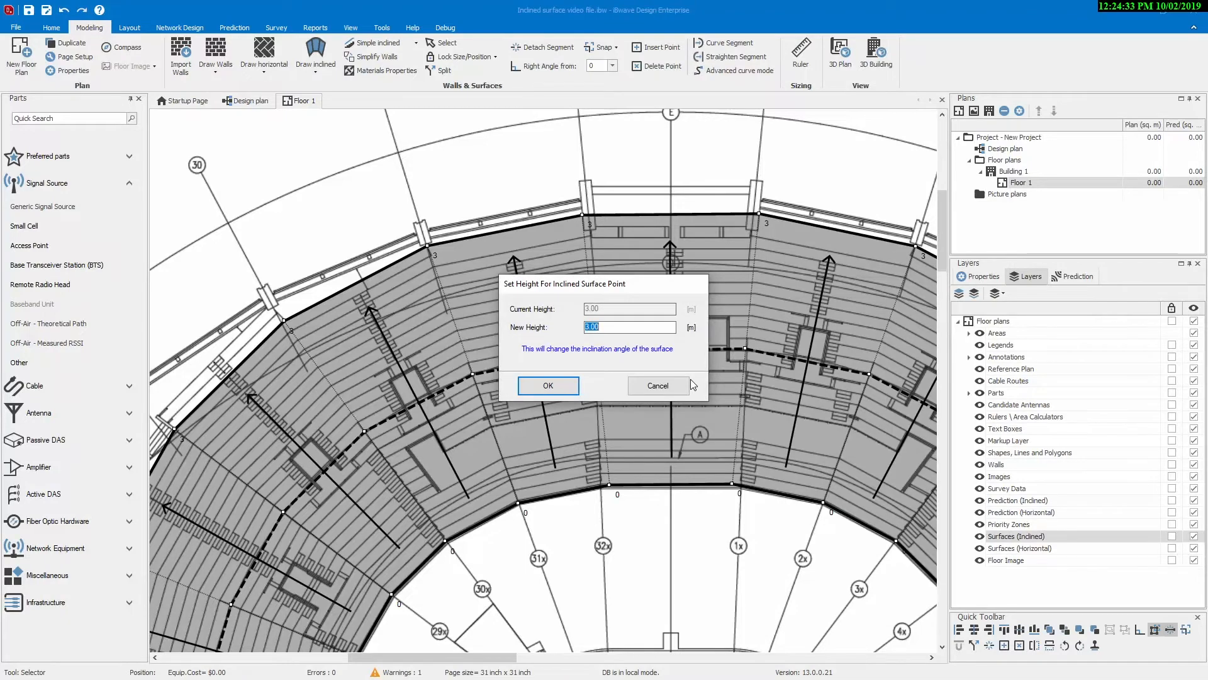
type("15")
left_click(548, 385)
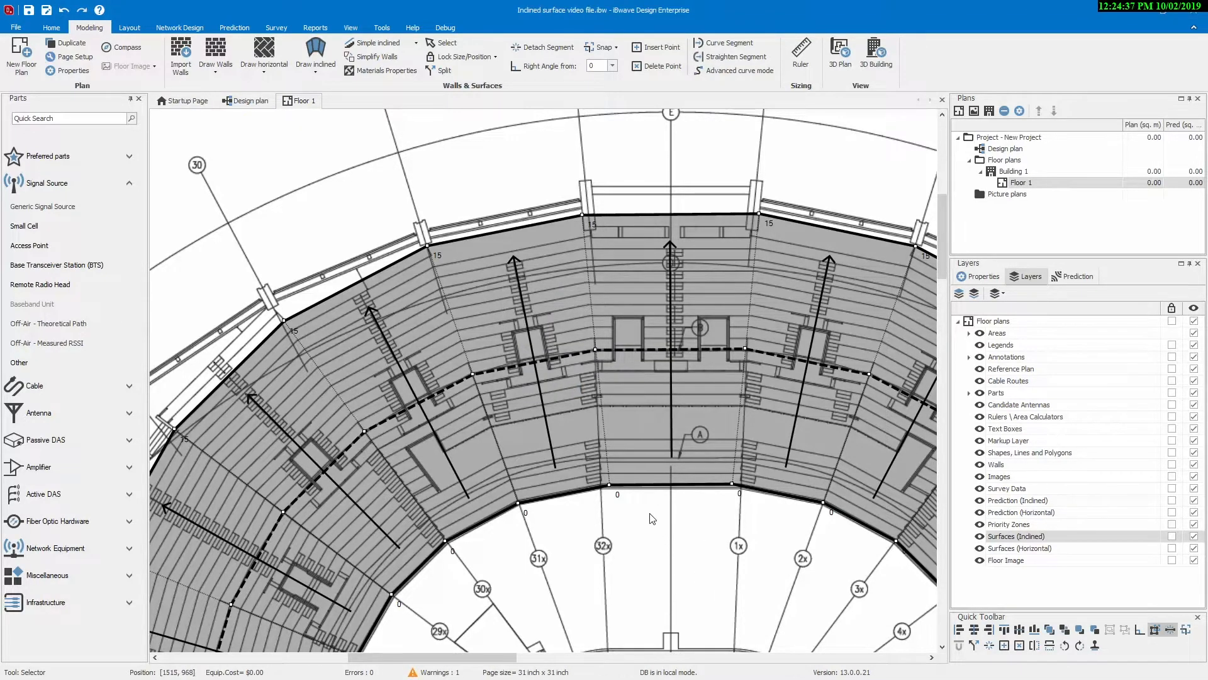
Step: Refresh the Floor 1 3D view, tilt it to inspect the raised seating bowl, and return to the plan
key("alt+Tab")
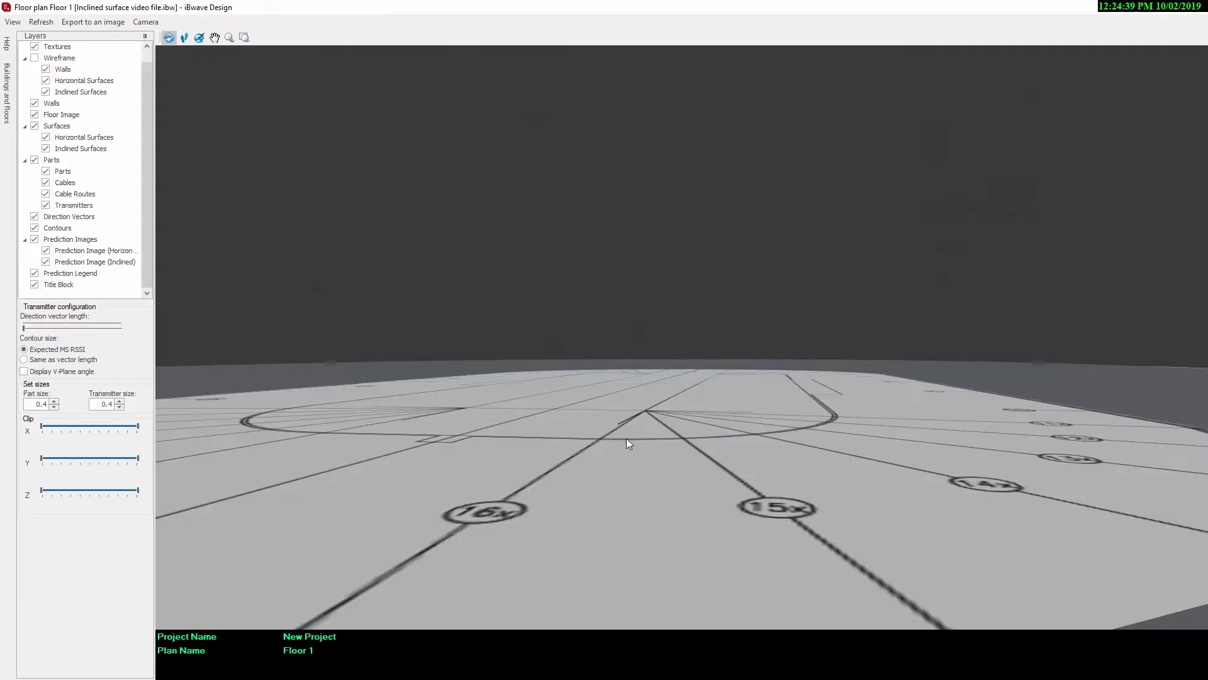
left_click(42, 23)
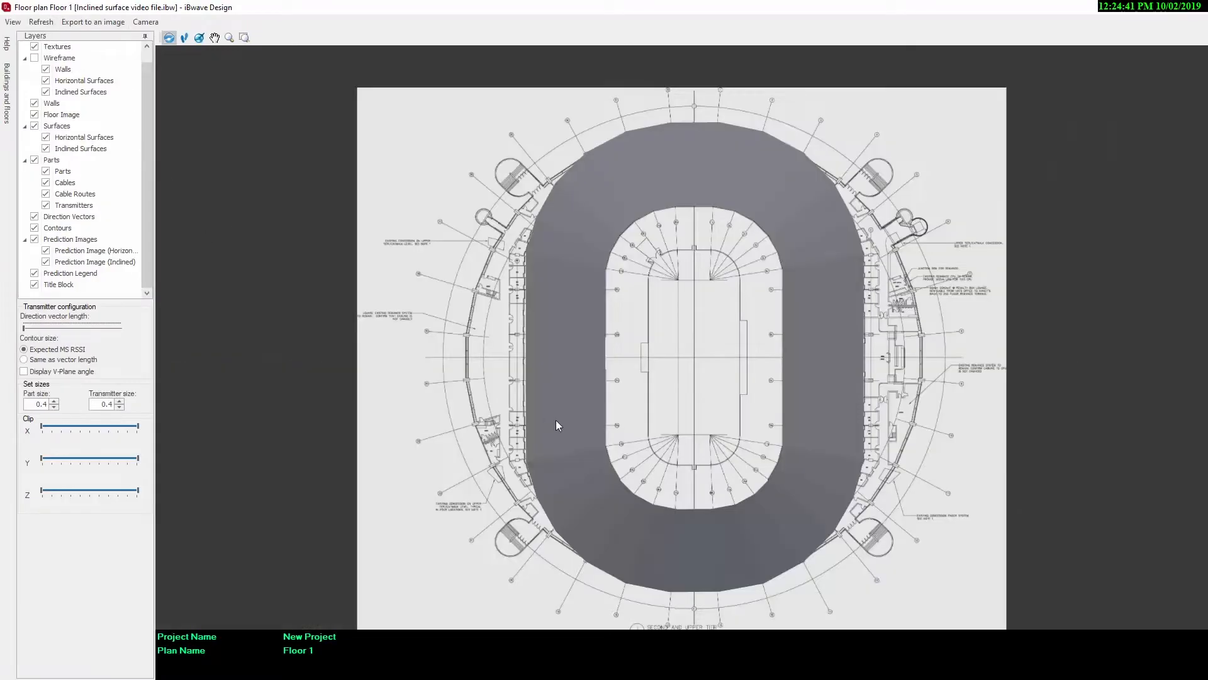
left_click_drag(661, 464, 584, 349)
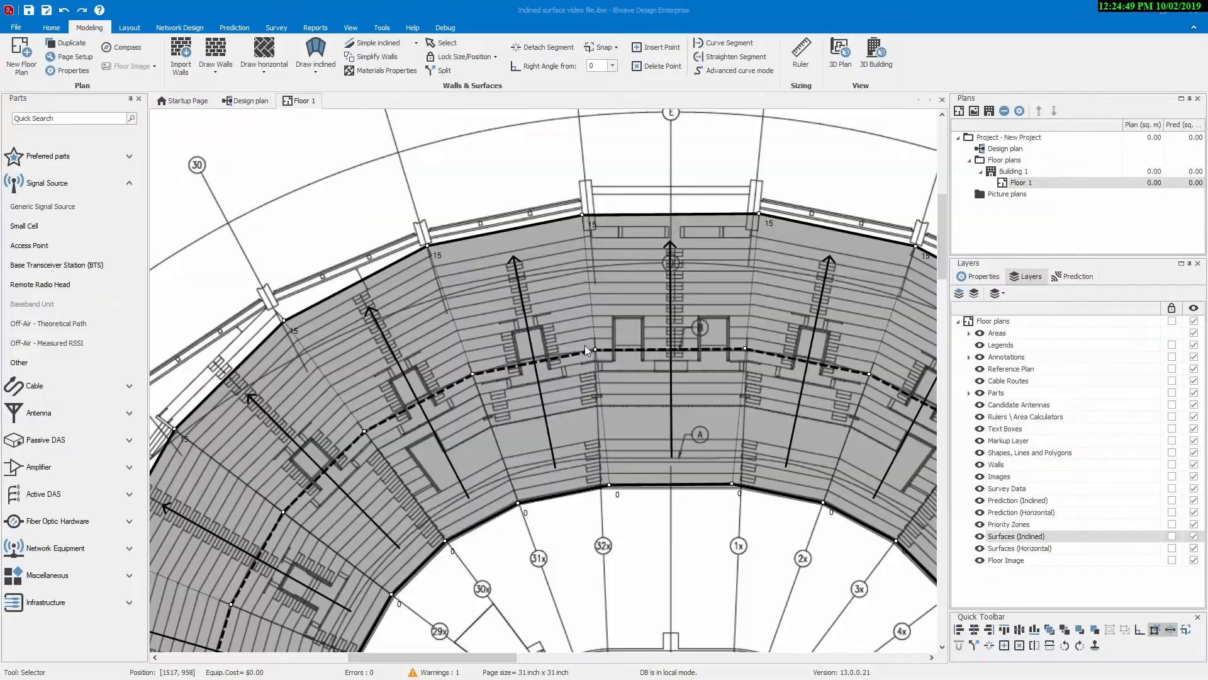
Step: Move the inclined surface's inner edge points on gridlines 14x, 15x and 16x outward to the front line of the end-stand seating
scroll(723, 524, "up", 5)
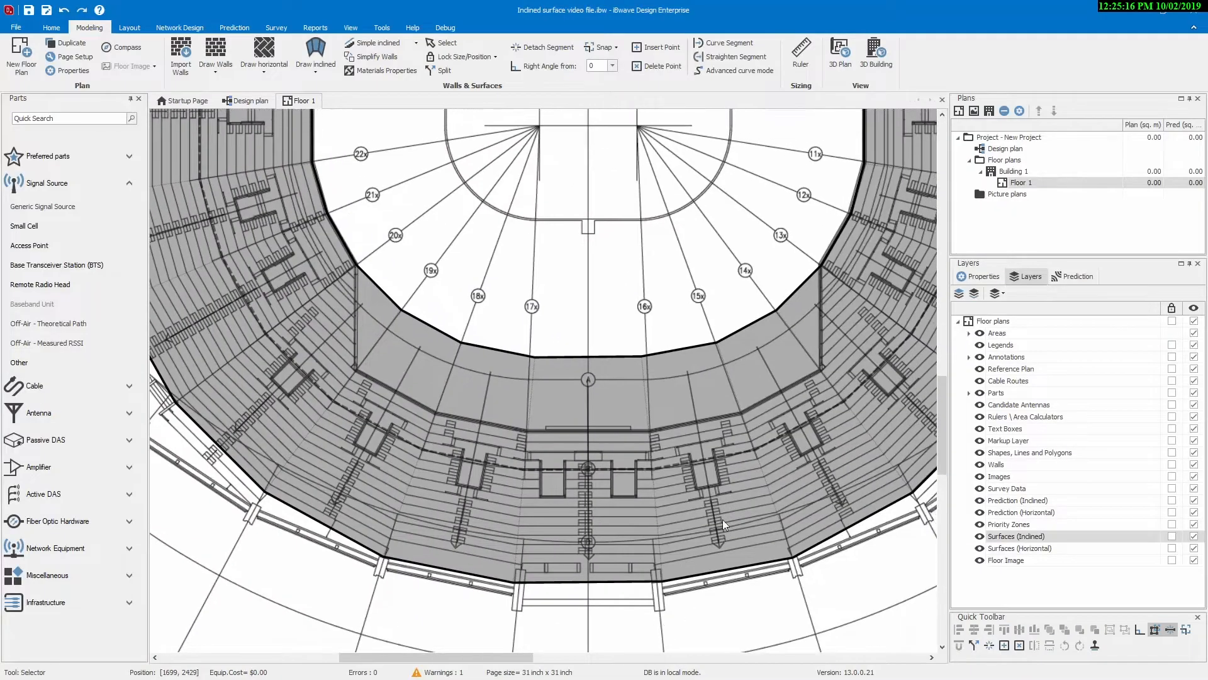
left_click(779, 318)
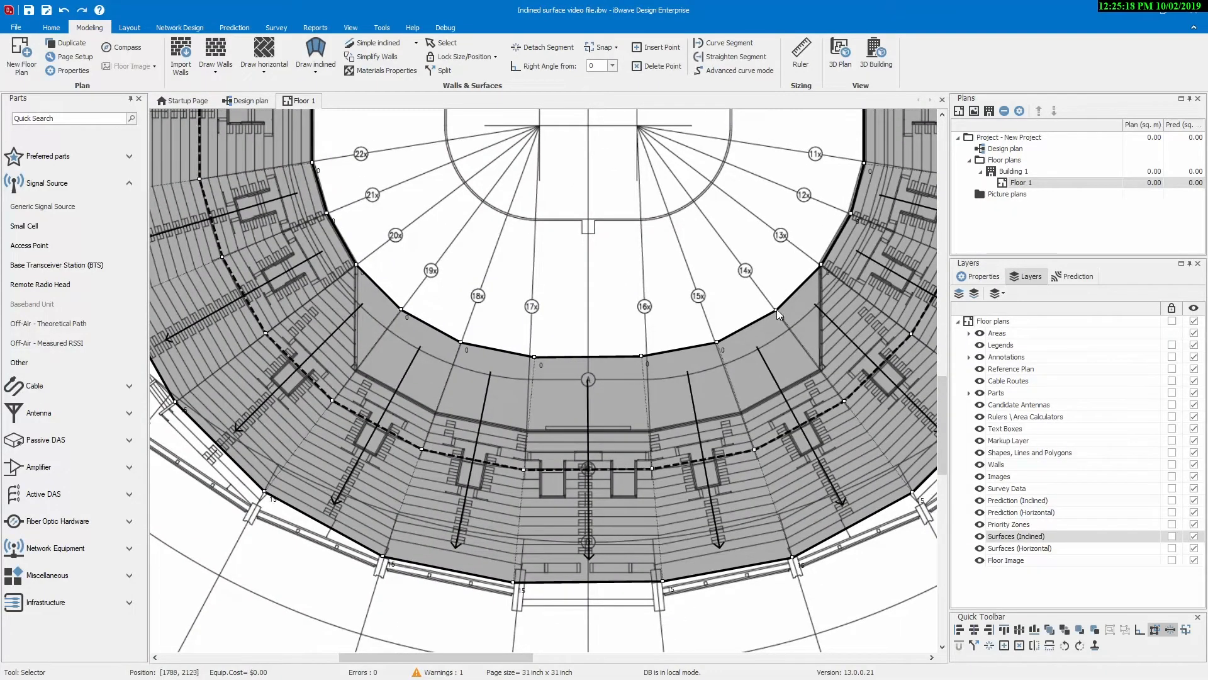
scroll(777, 311, "up", 3)
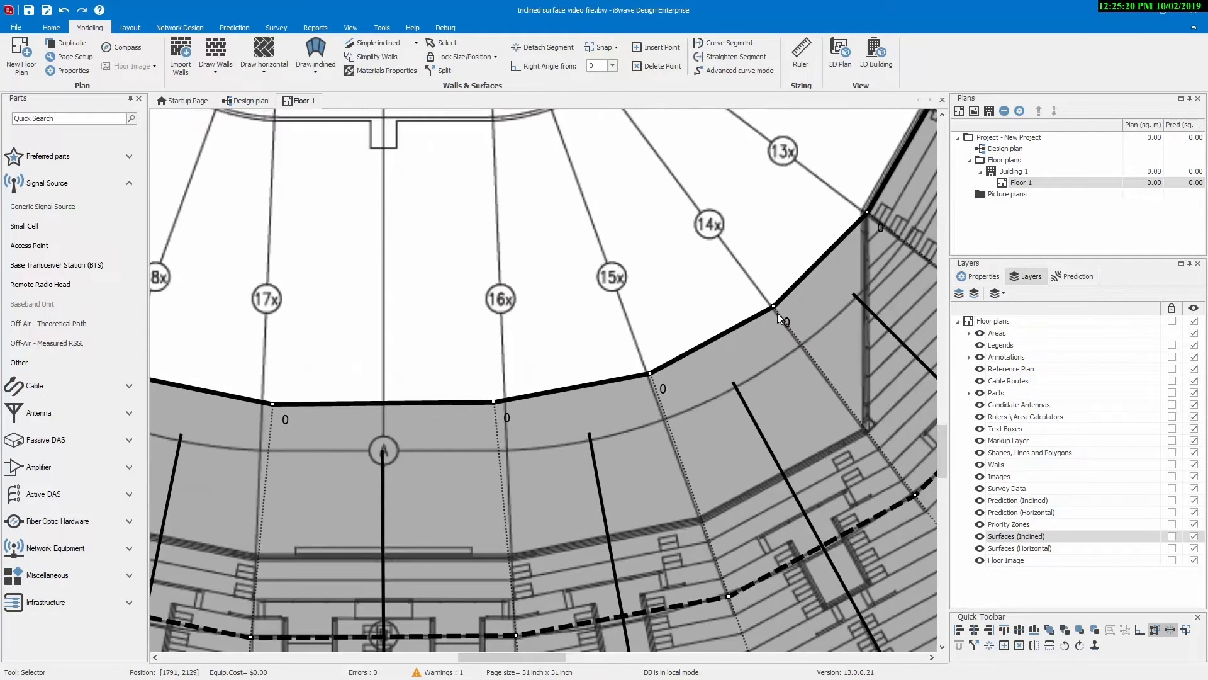
left_click_drag(774, 308, 865, 433)
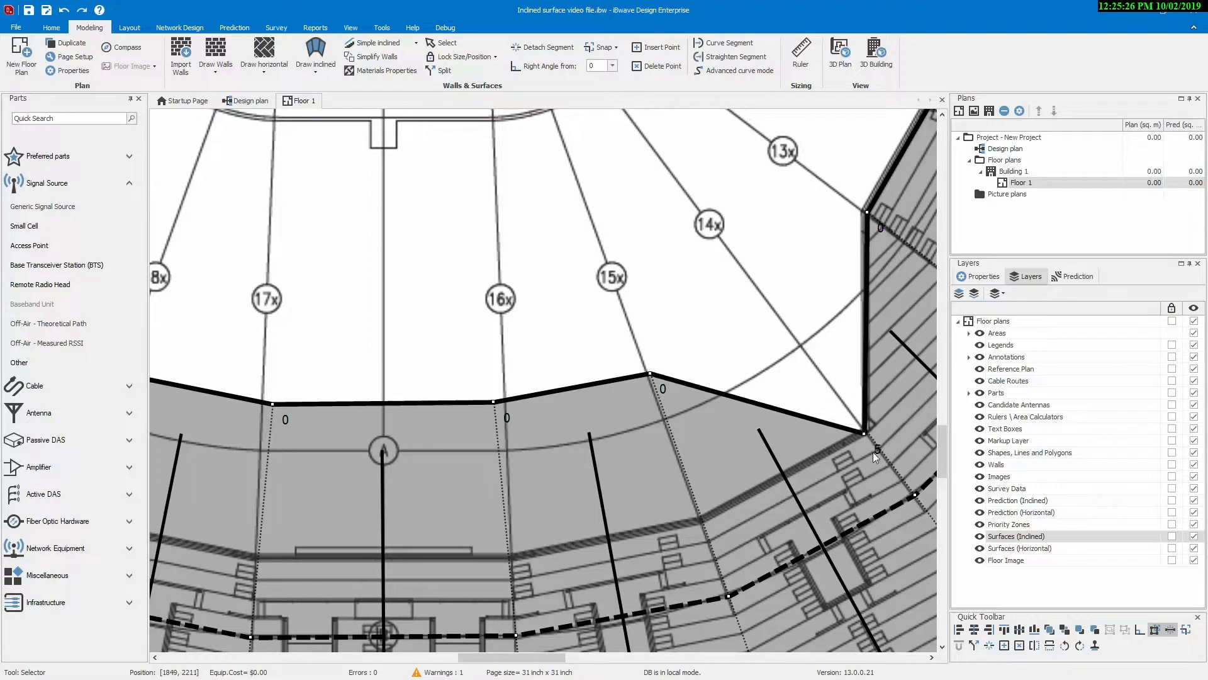
left_click_drag(650, 372, 699, 521)
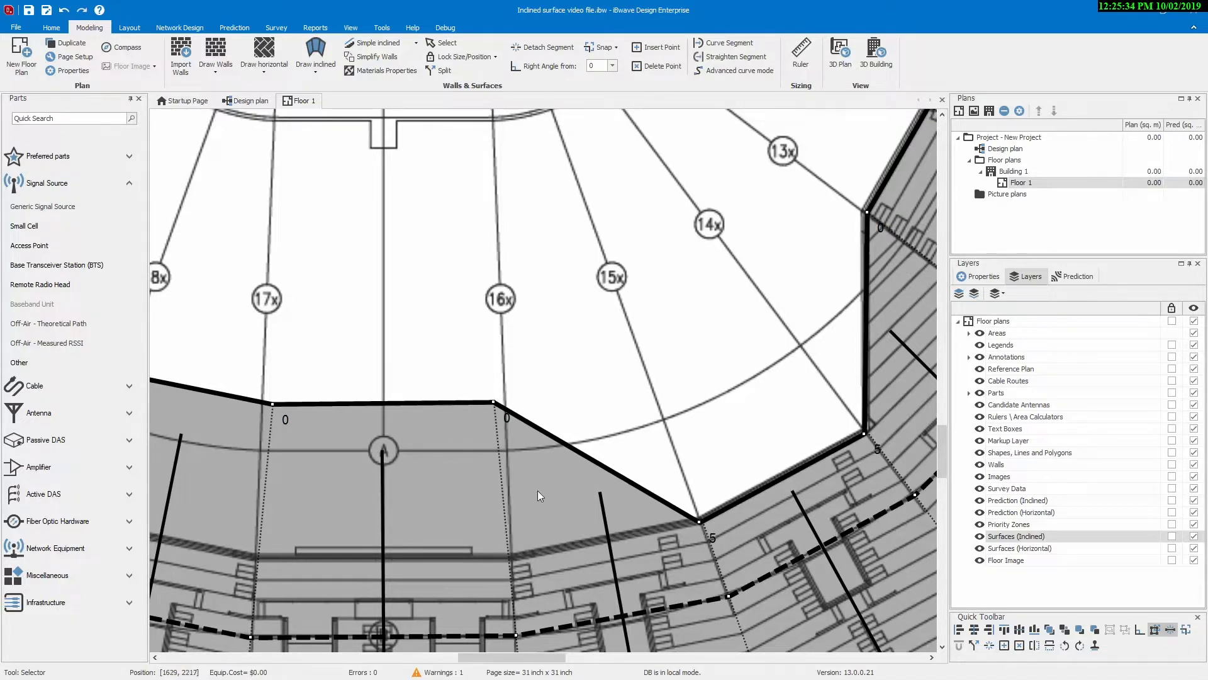
left_click_drag(493, 403, 513, 557)
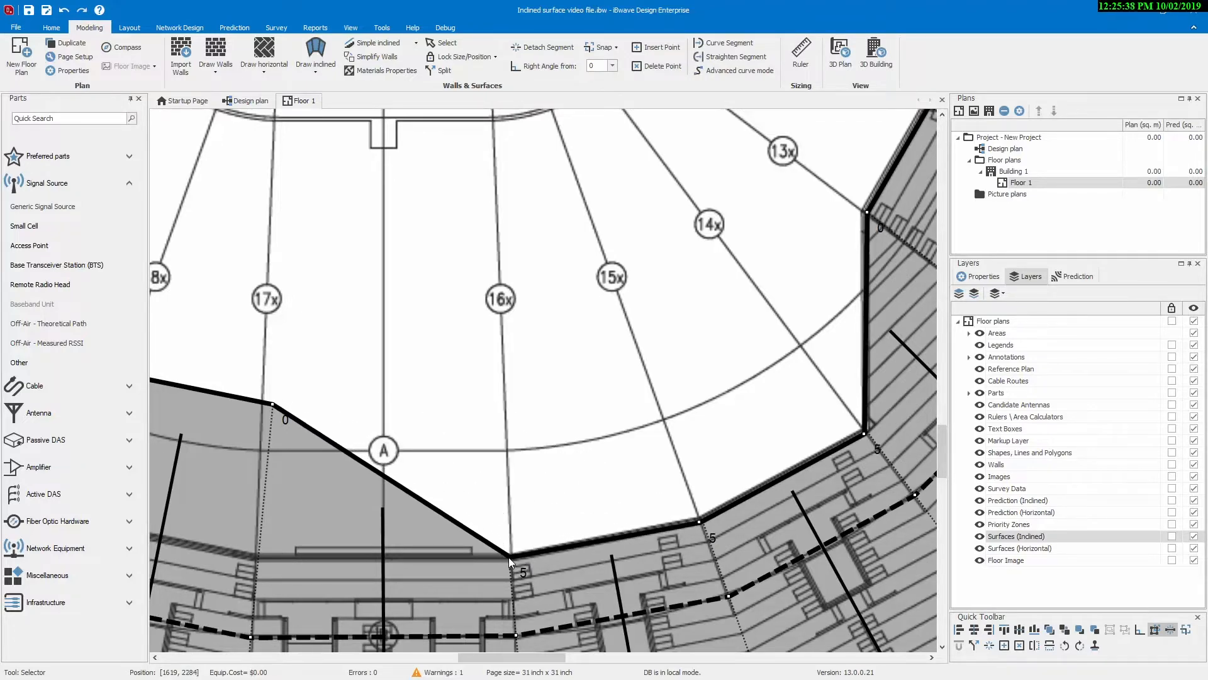
Step: Move the inner edge points on gridlines 17x, 18x and 19x outward to the front line of the end-stand seating
scroll(566, 462, "down", 5)
scroll(569, 453, "up", 1)
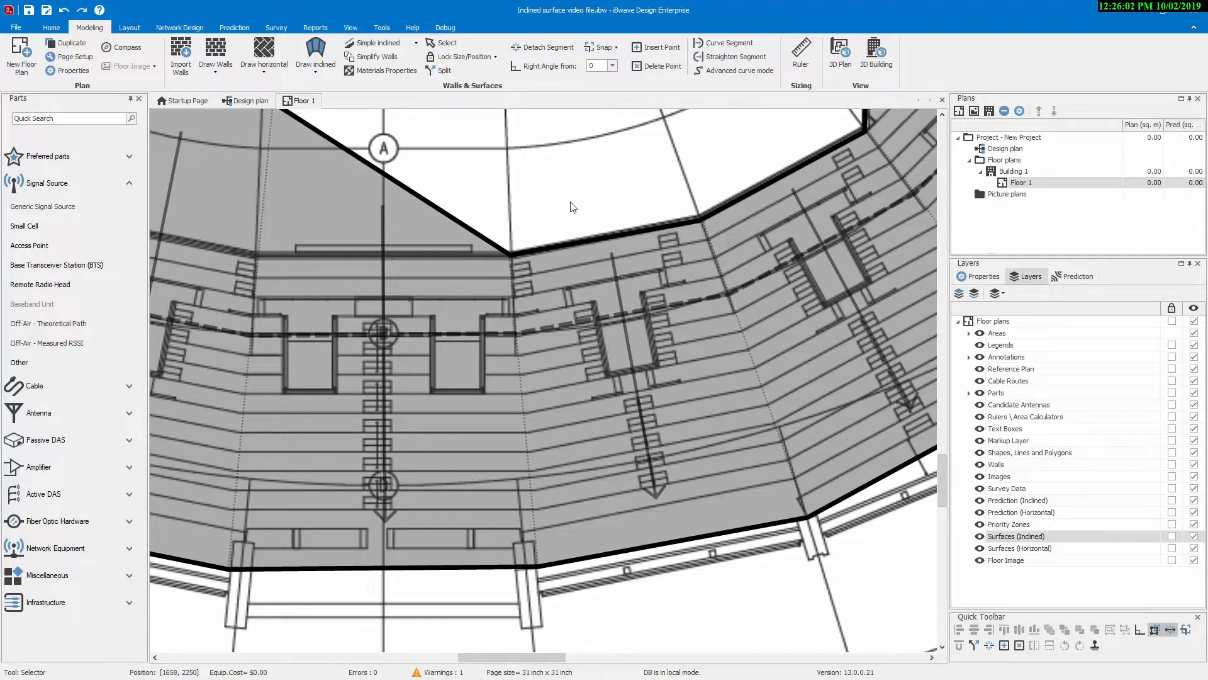
middle_click_drag(550, 207, 728, 280)
left_click(485, 218)
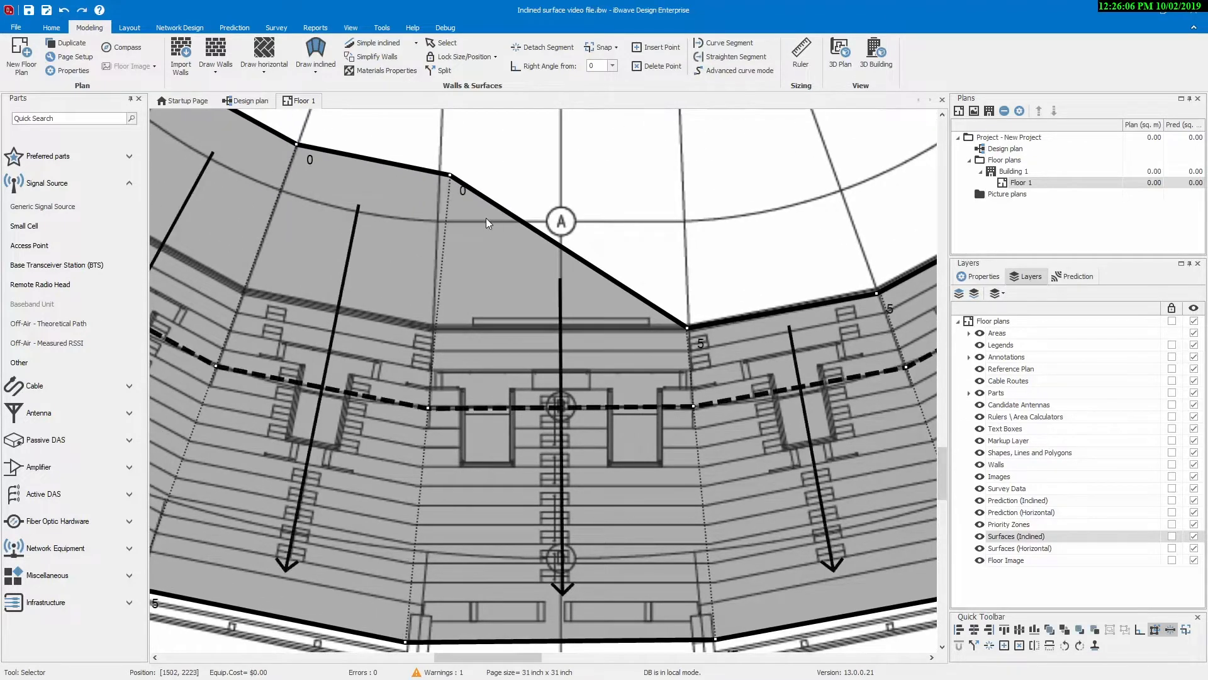
left_click_drag(449, 181, 434, 327)
scroll(494, 256, "up", 3)
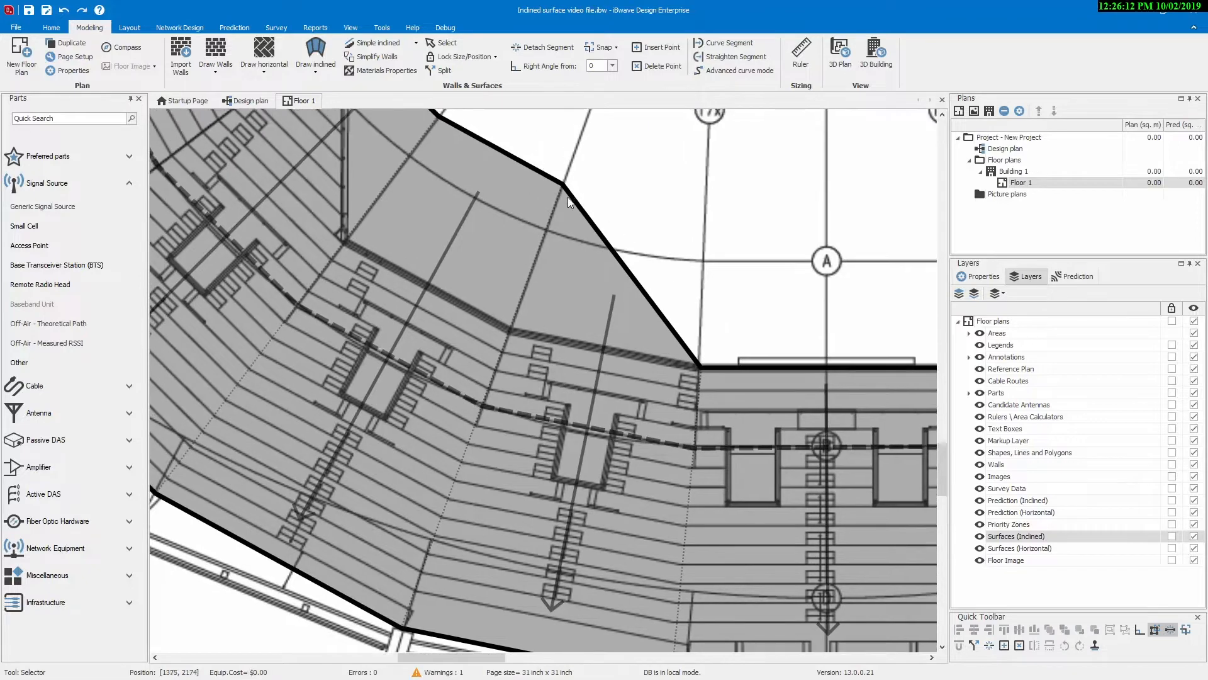
left_click_drag(564, 190, 510, 327)
scroll(510, 324, "up", 3)
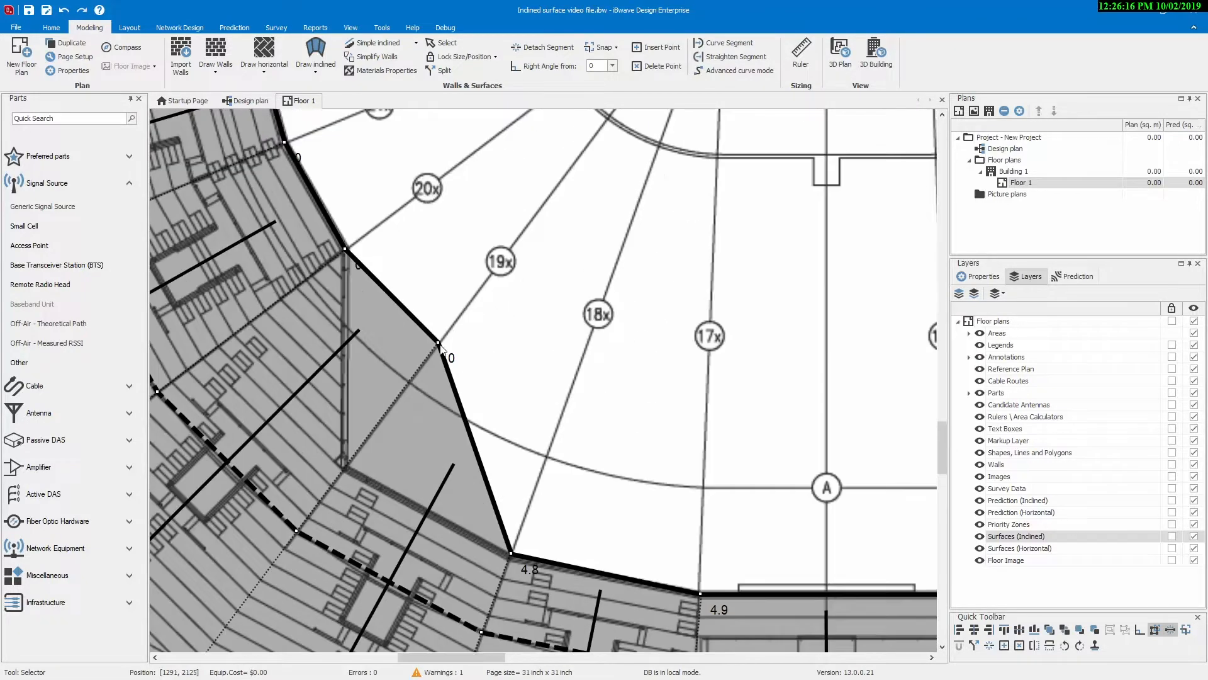
left_click_drag(431, 353, 343, 465)
Step: Refresh the Floor 1 3D view, orbit to inspect the reshaped inner edge at the end stand, and return to the plan
key("alt+Tab")
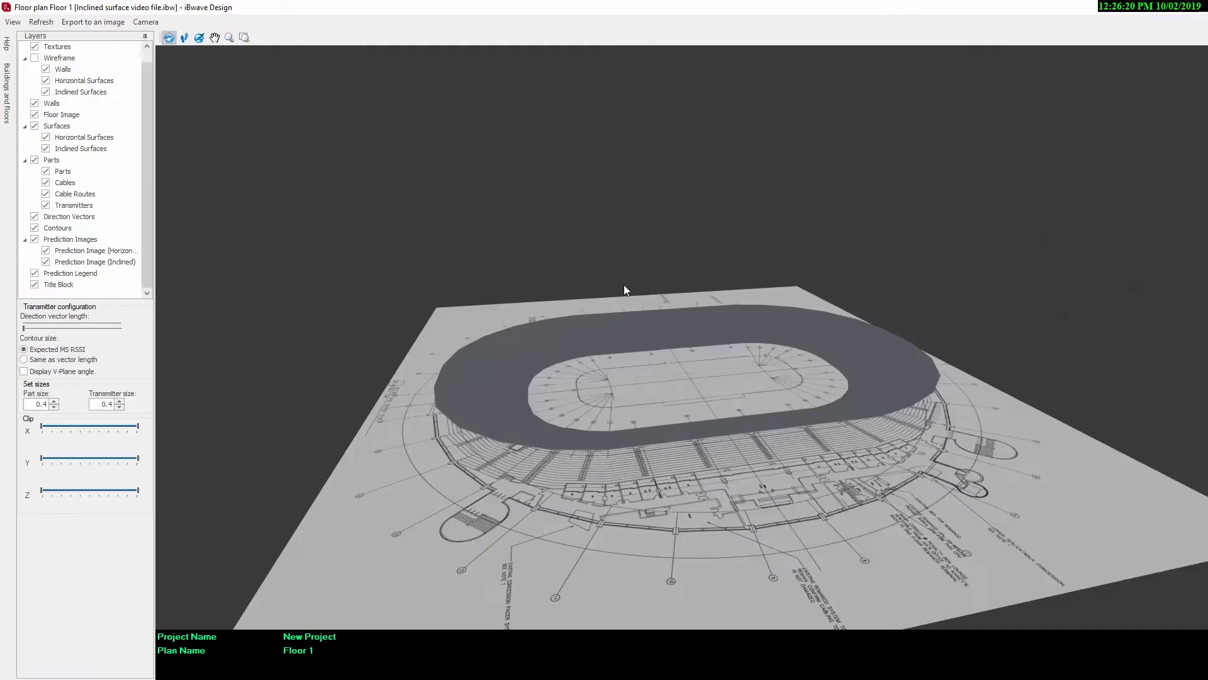
left_click(40, 22)
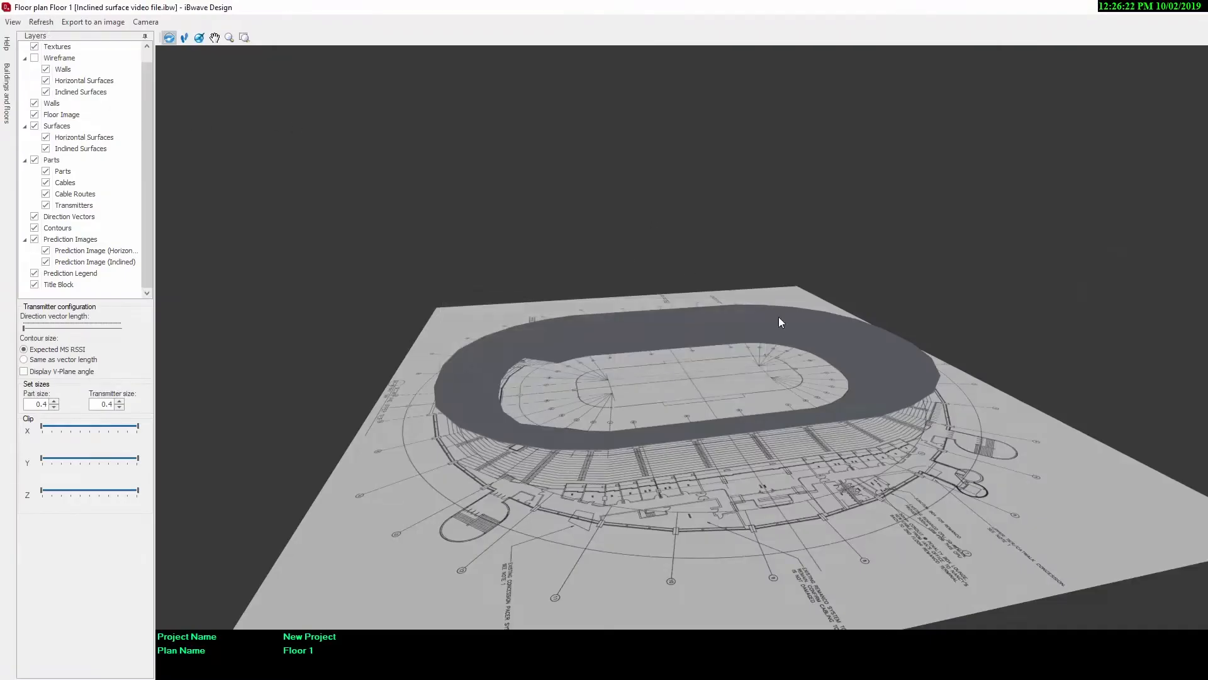
left_click_drag(618, 398, 555, 491)
key("alt+Tab")
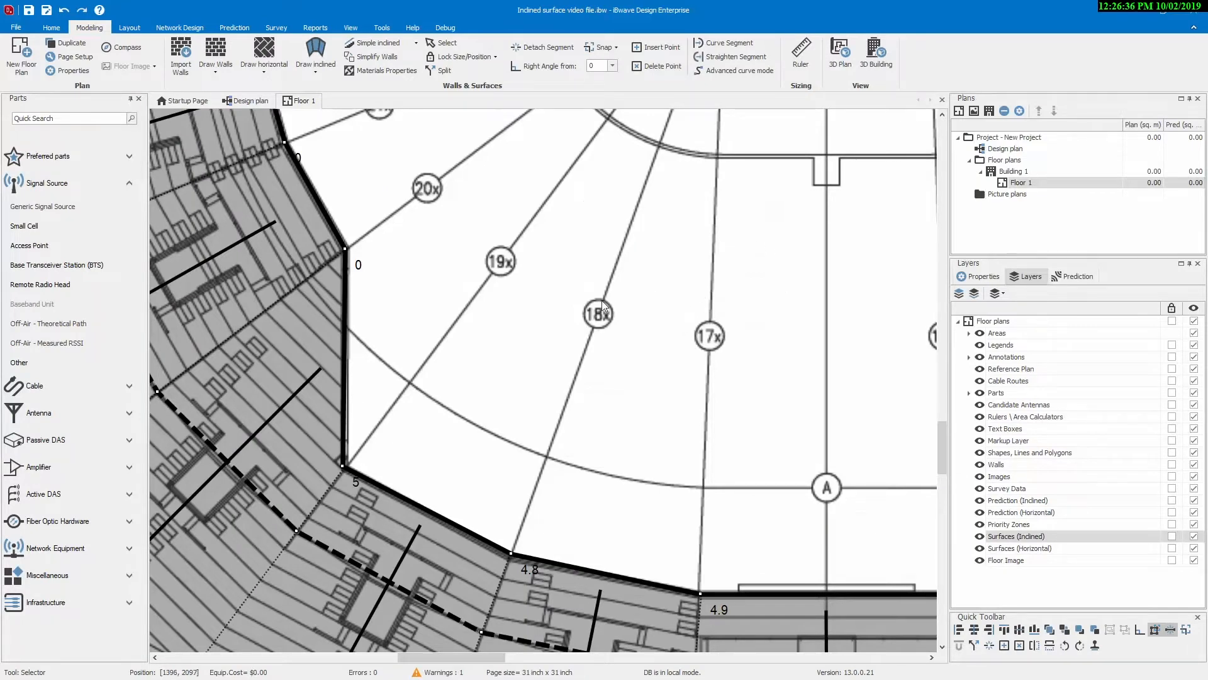
Step: Move the inclined surface's outer edge points on gridlines 19, 20 and 21 outward toward the building's outer wall, fine-tuning the gridline 20 point
scroll(603, 307, "down", 3)
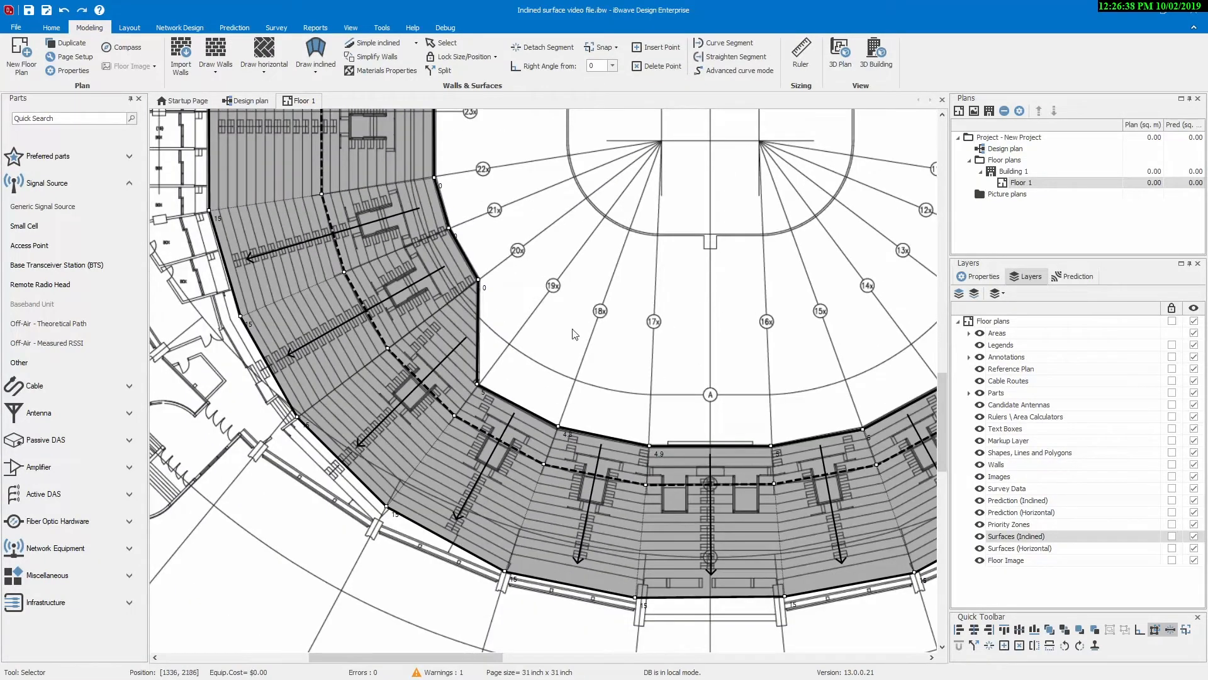
middle_click_drag(537, 256, 791, 407)
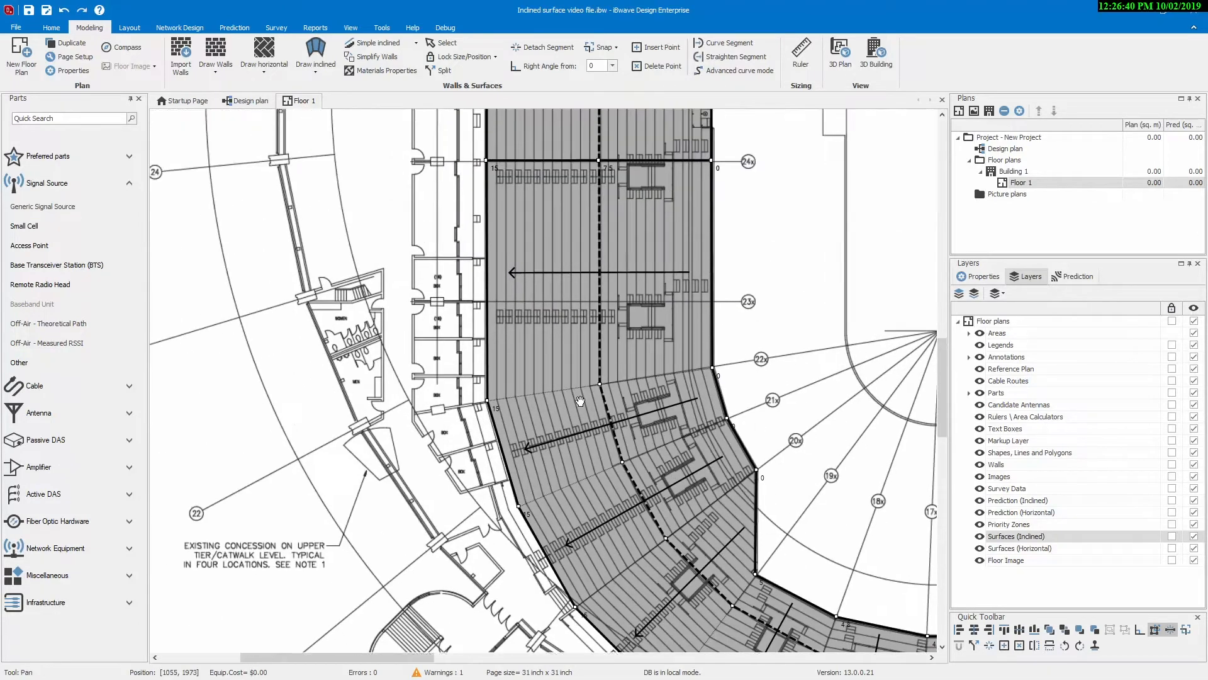
middle_click_drag(527, 539, 529, 390)
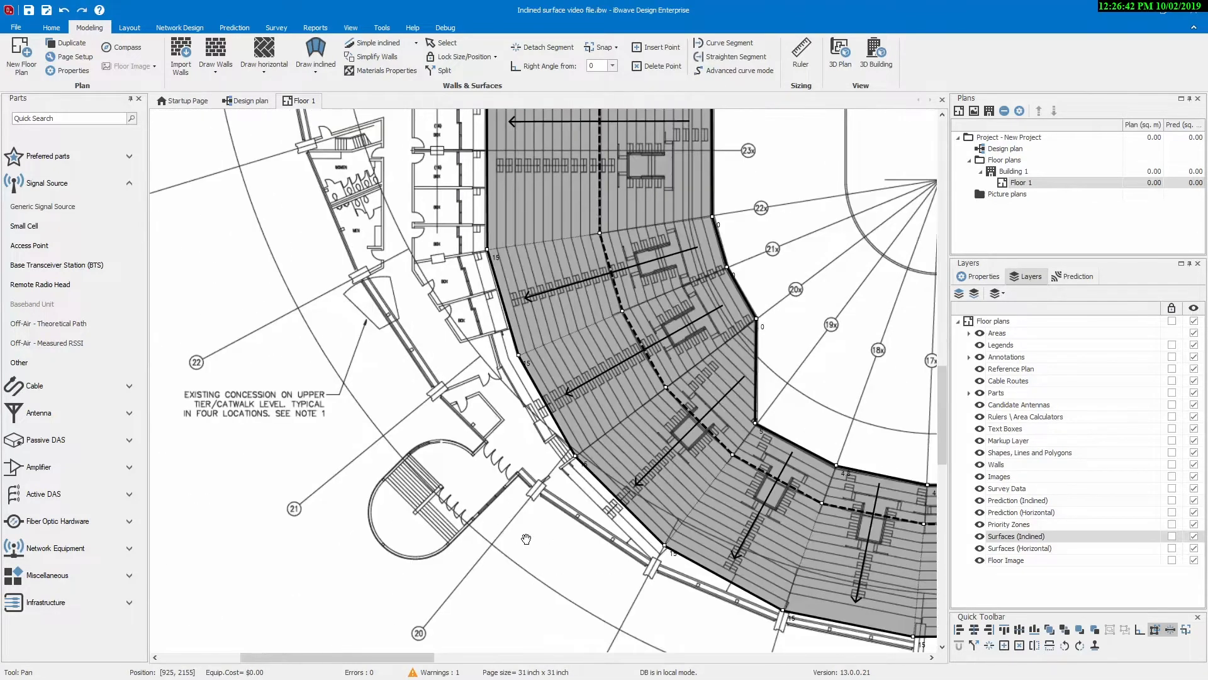
scroll(557, 476, "up", 2)
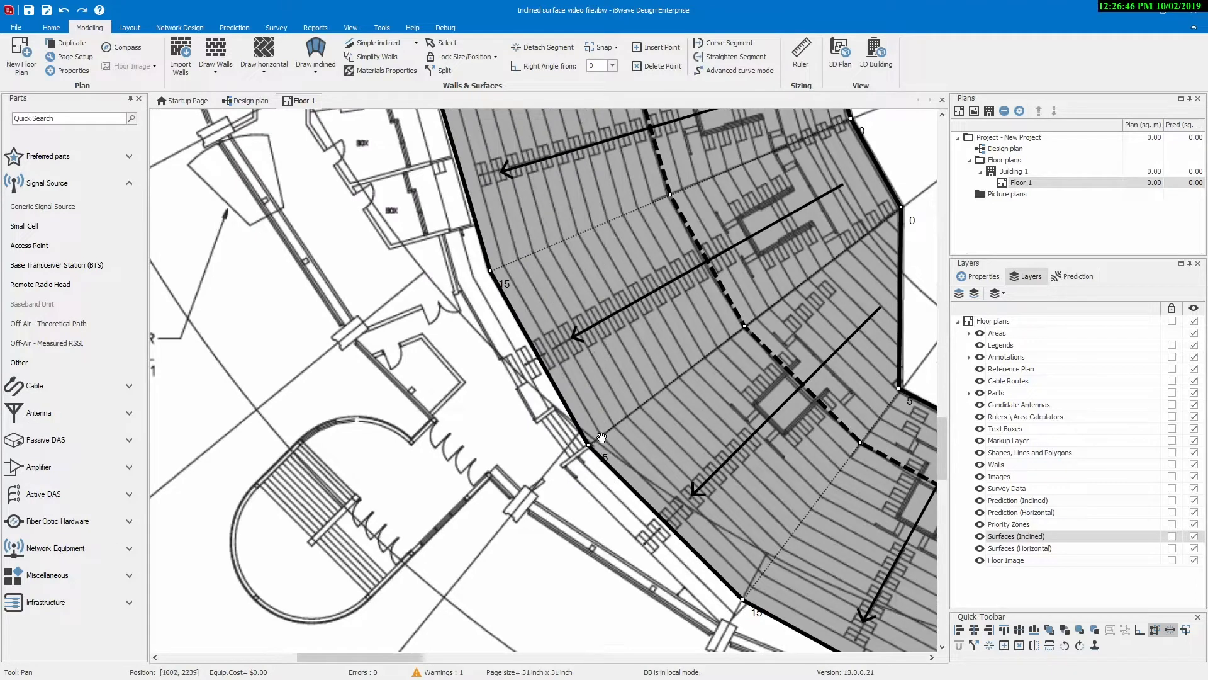
key("Escape")
left_click_drag(589, 448, 560, 465)
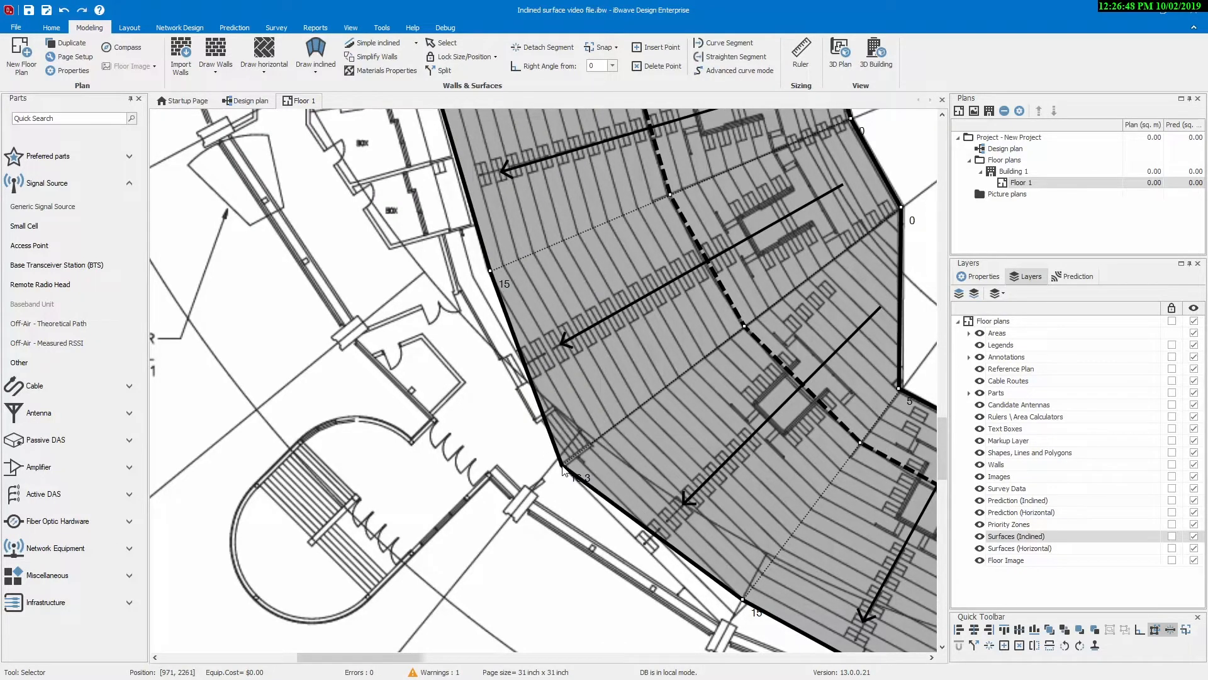
left_click_drag(743, 599, 724, 624)
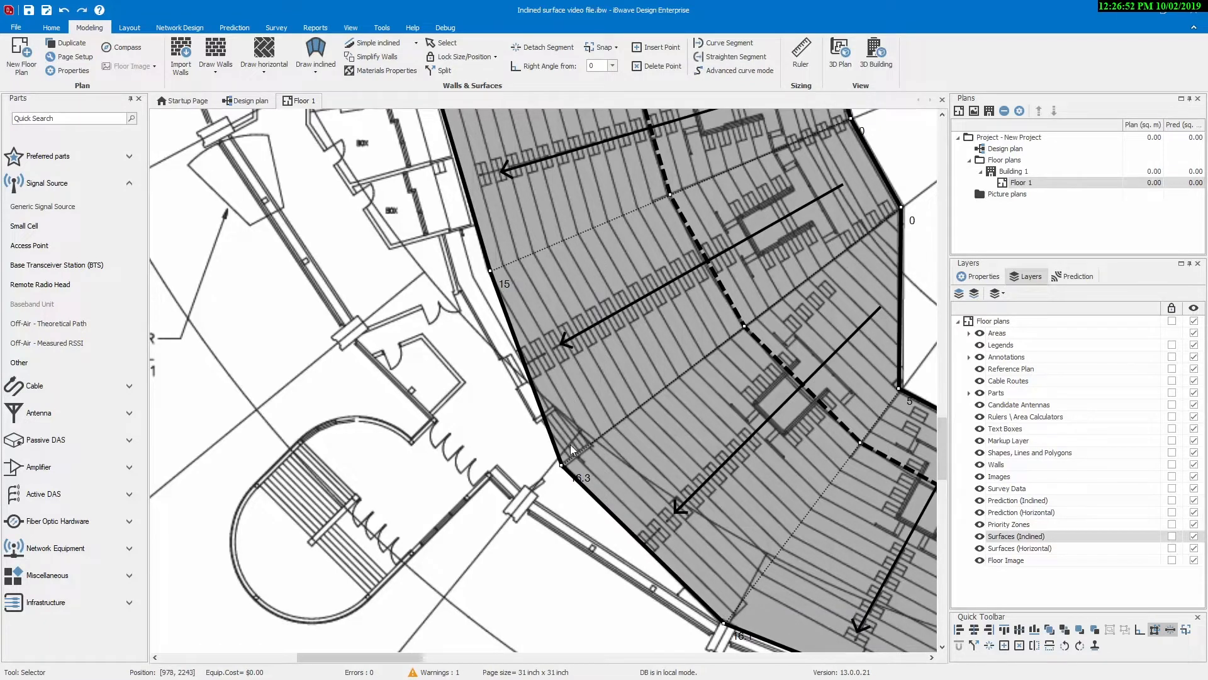
left_click_drag(489, 269, 459, 288)
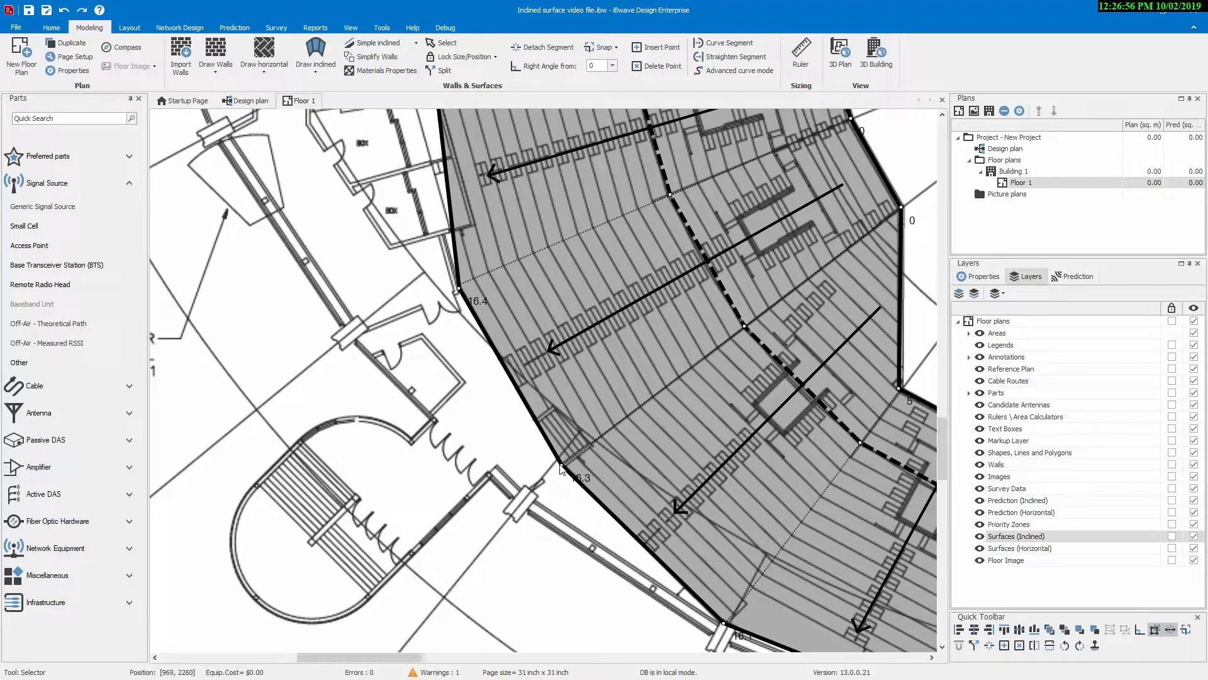
mouse_move(562, 463)
left_mouse_down()
mouse_move(588, 446)
mouse_move(562, 463)
left_mouse_up()
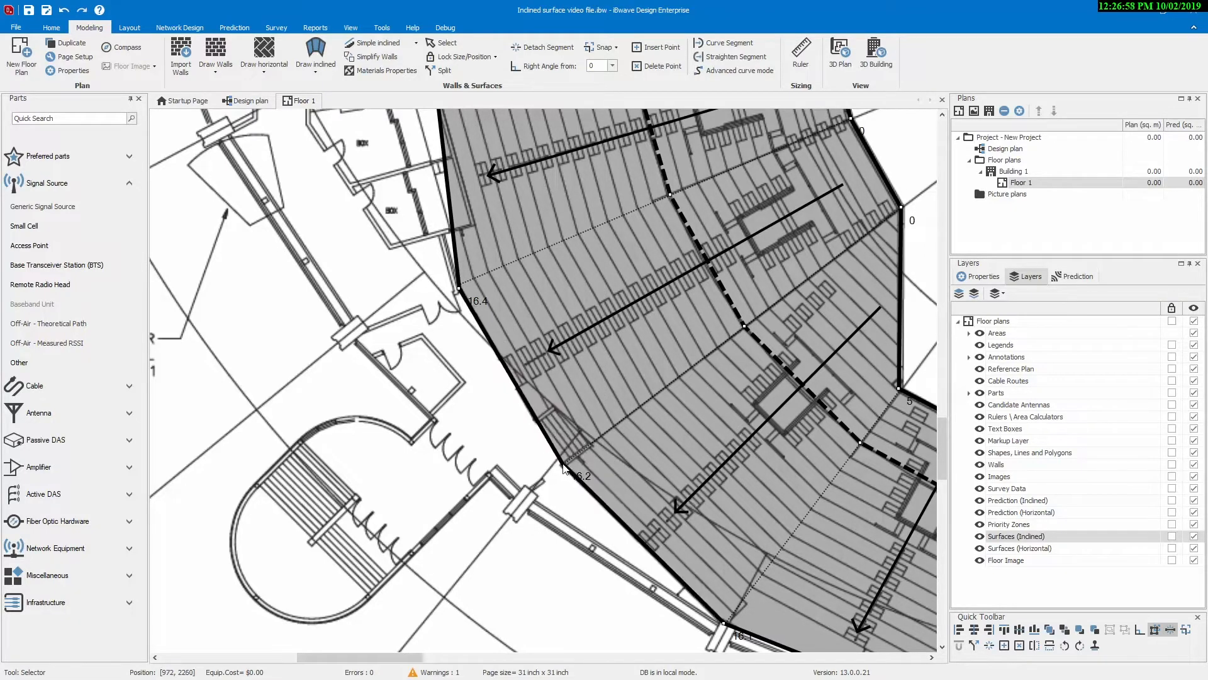
Step: Insert an additional point on the inclined surface's outer edge right beside the gridline 20 corner
scroll(563, 464, "up", 3)
scroll(568, 429, "up", 3, "ctrl")
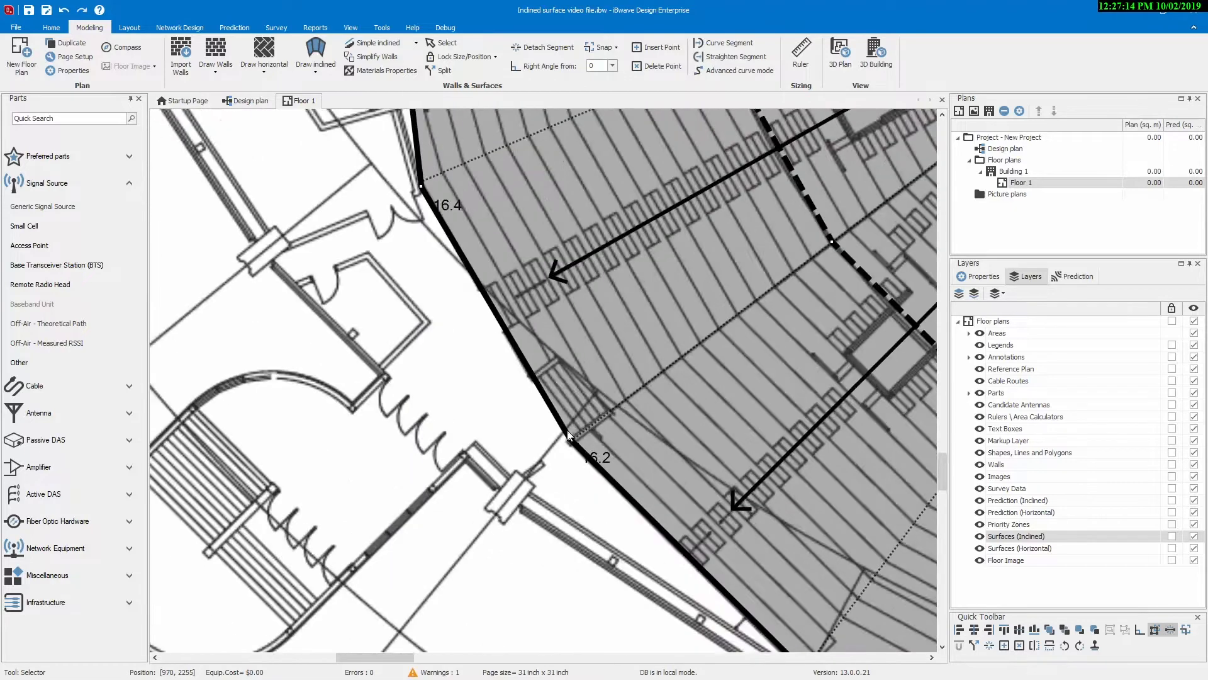
right_click(563, 438)
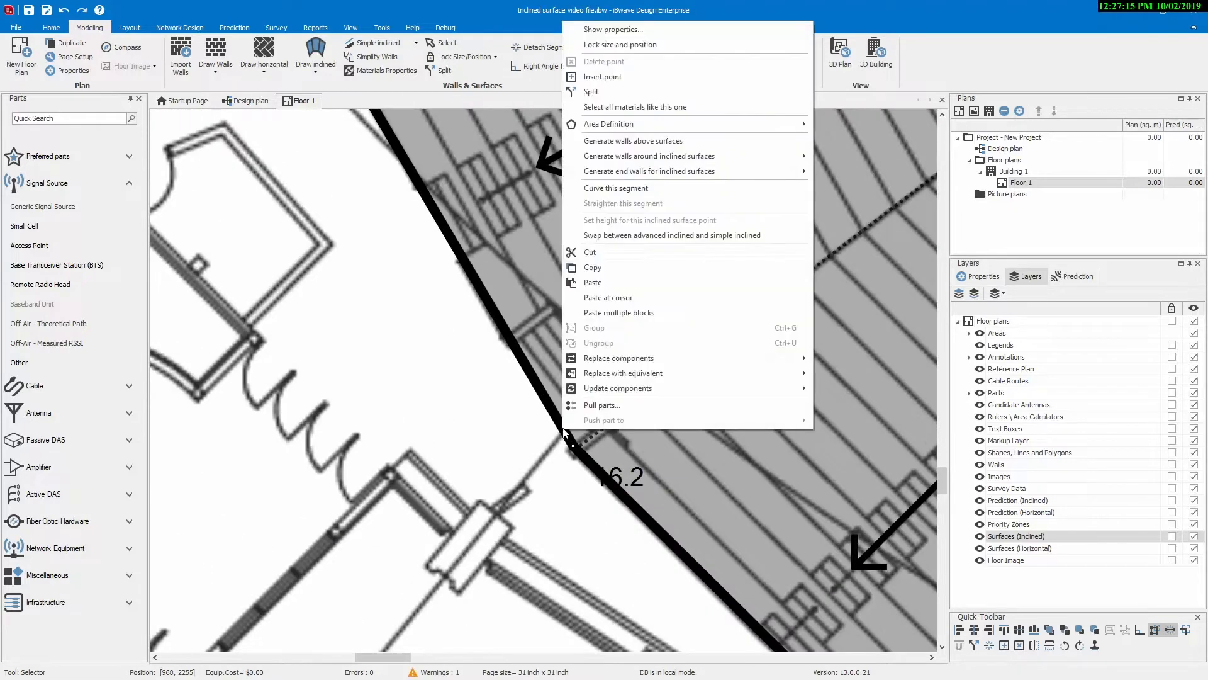
left_click(591, 77)
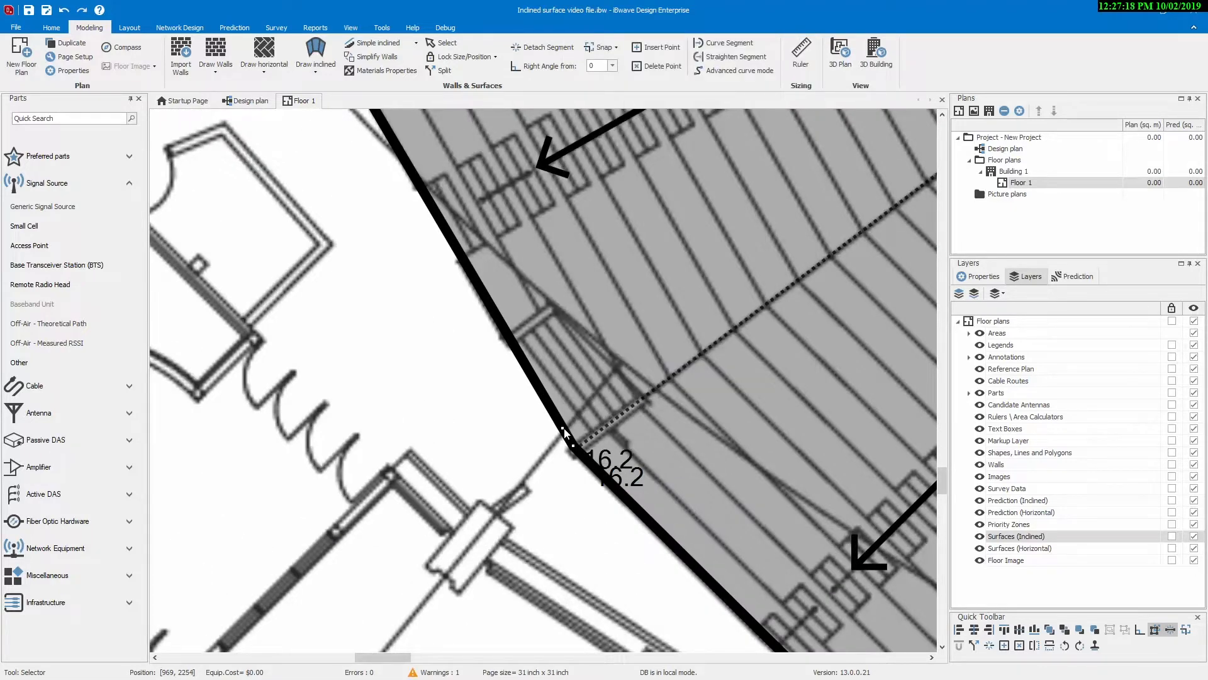
Step: Move the added point at the gridline 20 corner slightly inward, and insert another outer-edge point toward gridline 21, pulling it out to the wall corner
left_click_drag(565, 433, 588, 399)
scroll(587, 399, "up", 3)
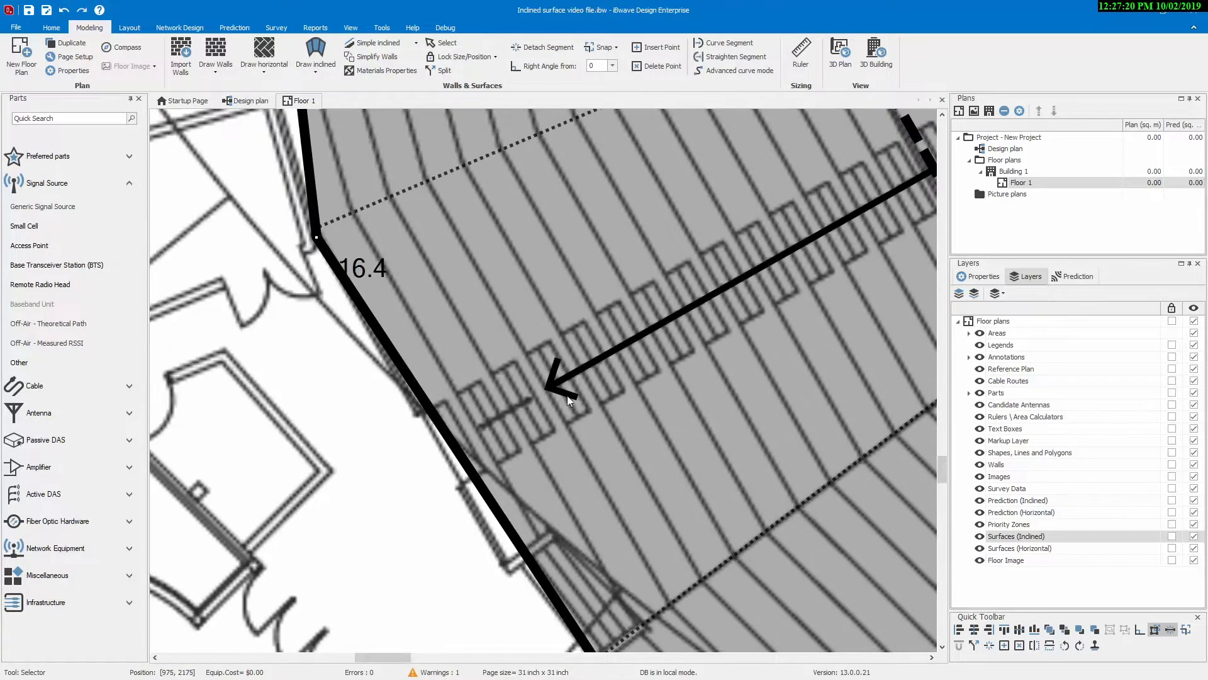
scroll(505, 551, "down", 1)
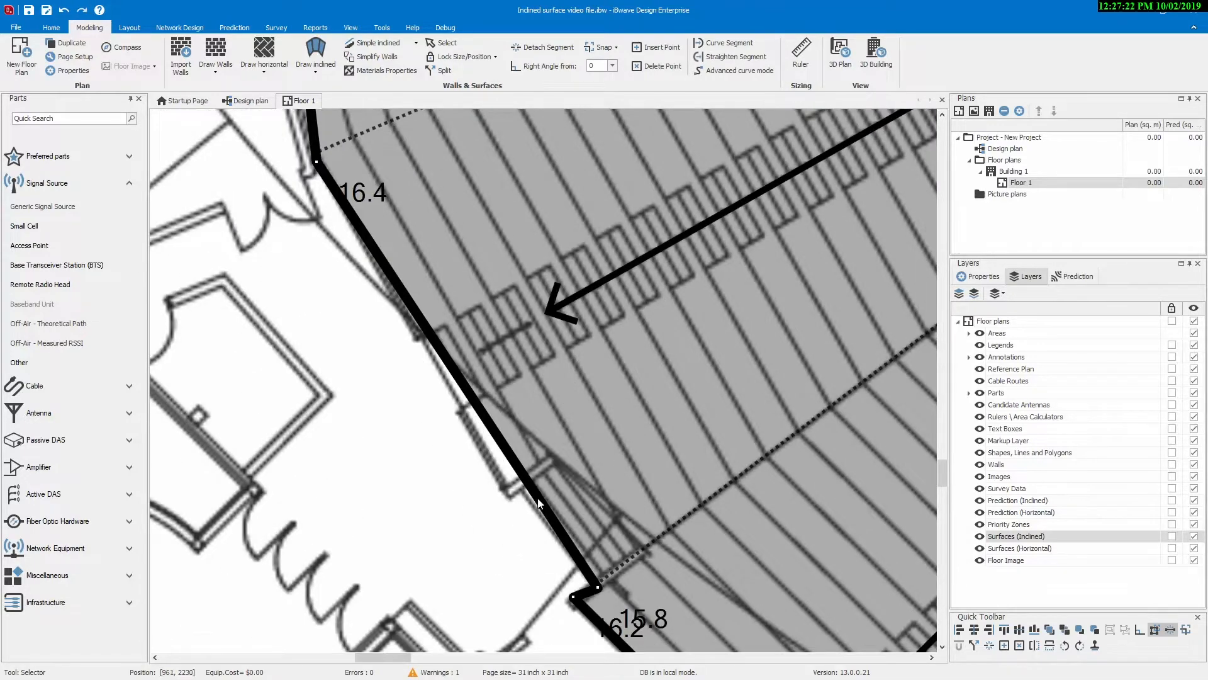
right_click(538, 501)
left_click(588, 140)
left_click_drag(537, 499, 508, 472)
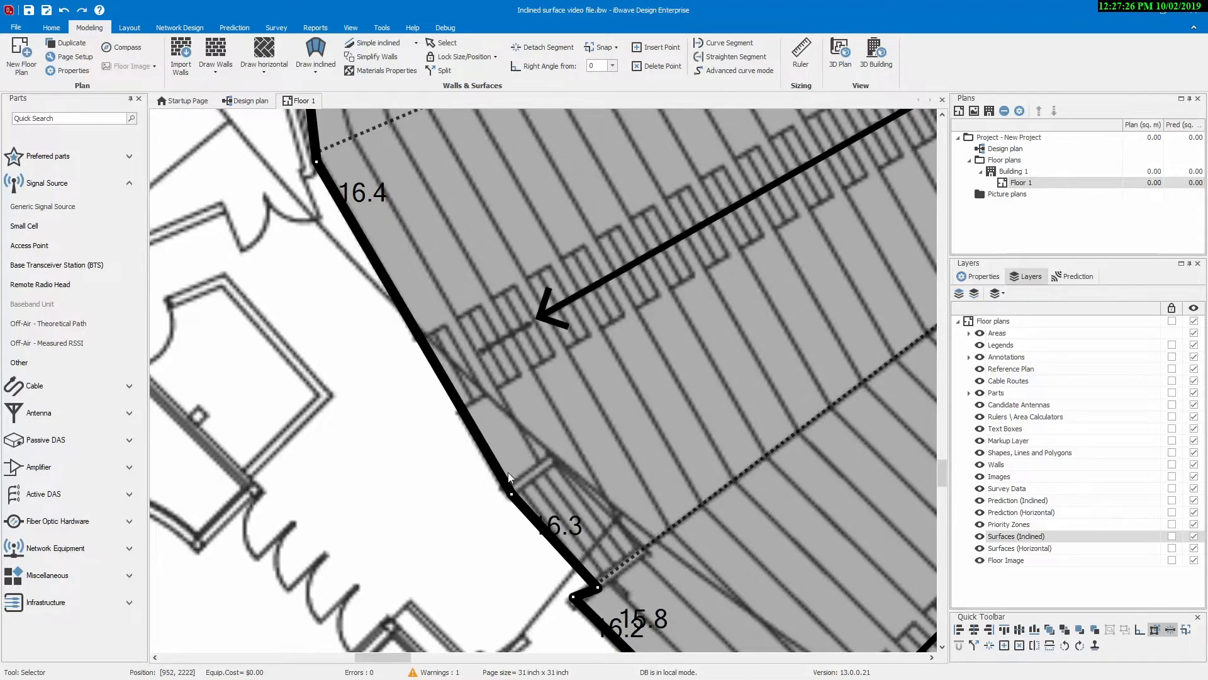
Step: Insert an outer-edge point between gridlines 21 and 22 and move it outward to the outer wall corner of the box
scroll(506, 471, "up", 3)
scroll(315, 414, "up", 2)
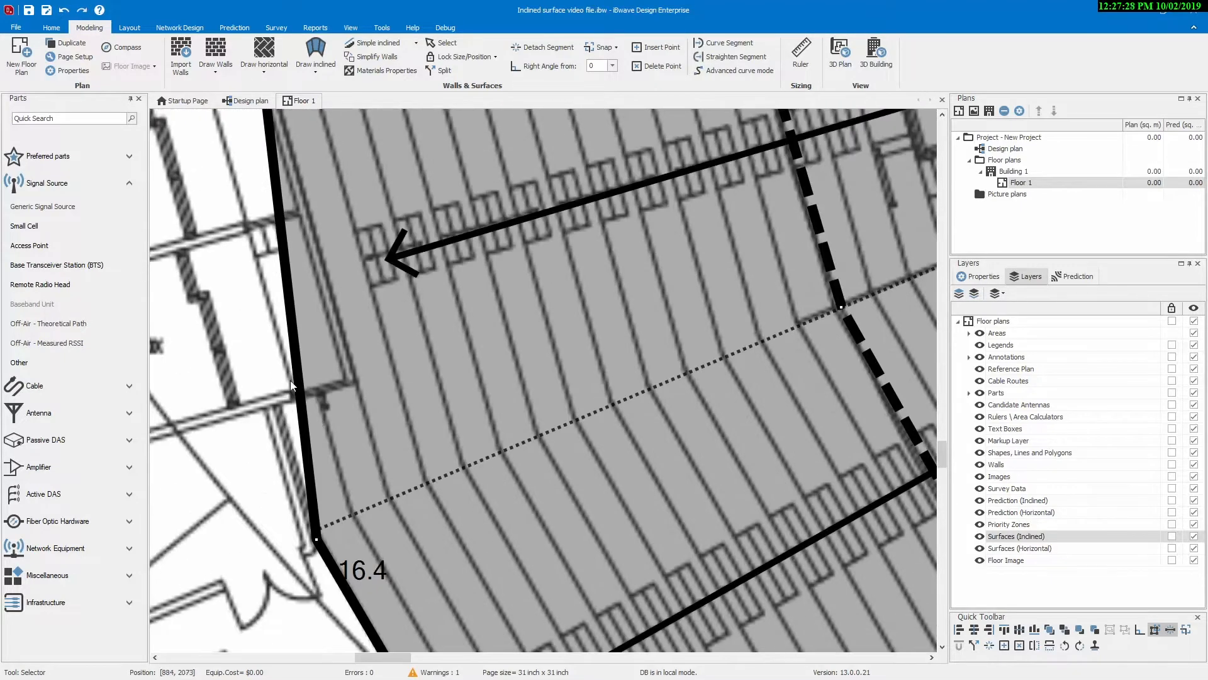
right_click(300, 406)
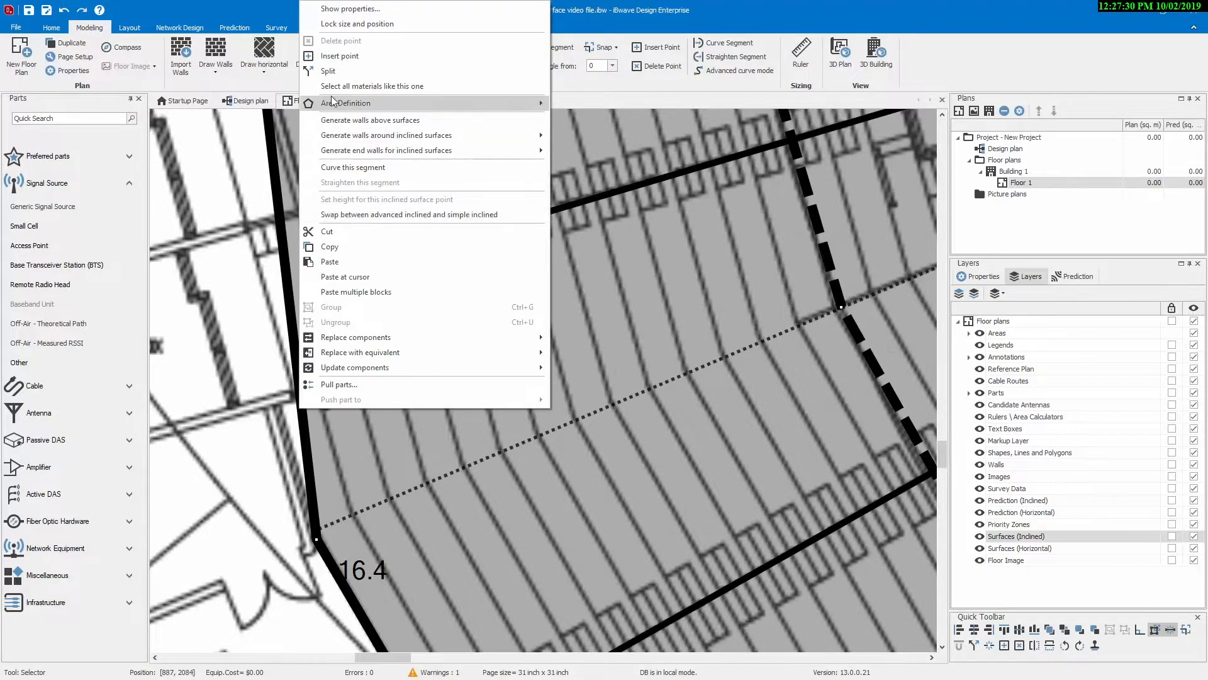
left_click(332, 56)
left_click_drag(300, 407, 271, 413)
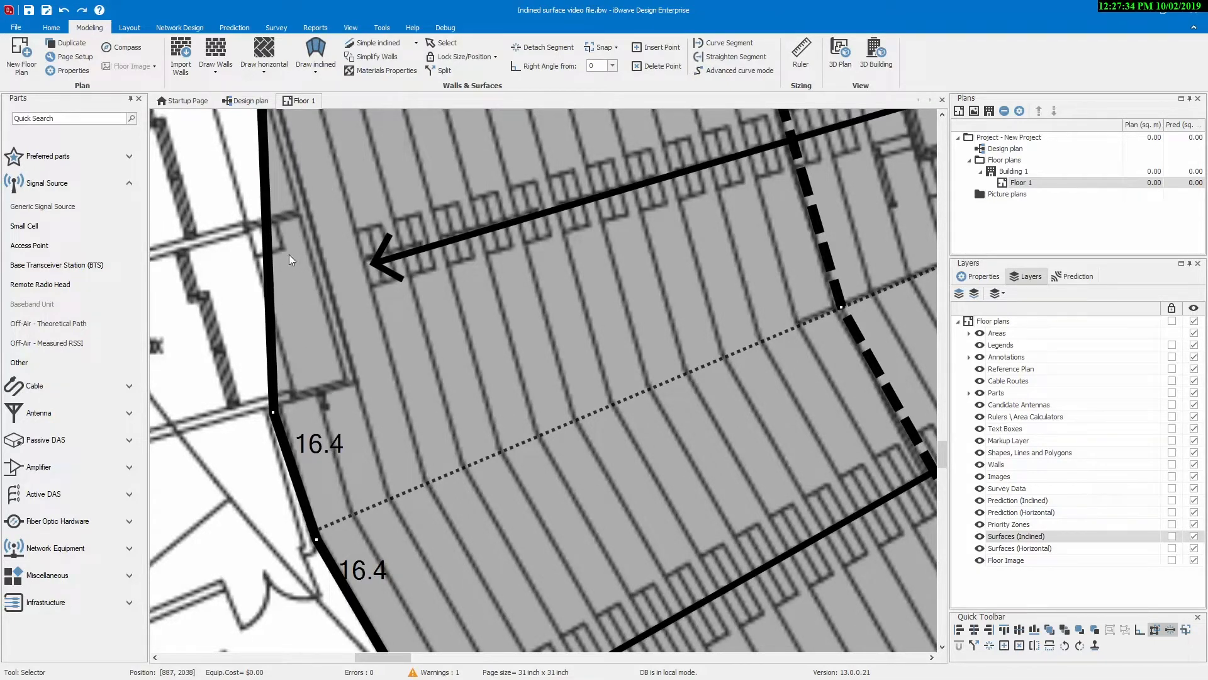
Step: Insert a further outer-edge point toward gridline 22 and move it inward to the inner corner of the box, forming a step
right_click(272, 278)
left_click(352, 327)
left_click_drag(301, 328, 352, 382)
scroll(352, 384, "down", 3)
scroll(348, 390, "down", 2, "ctrl")
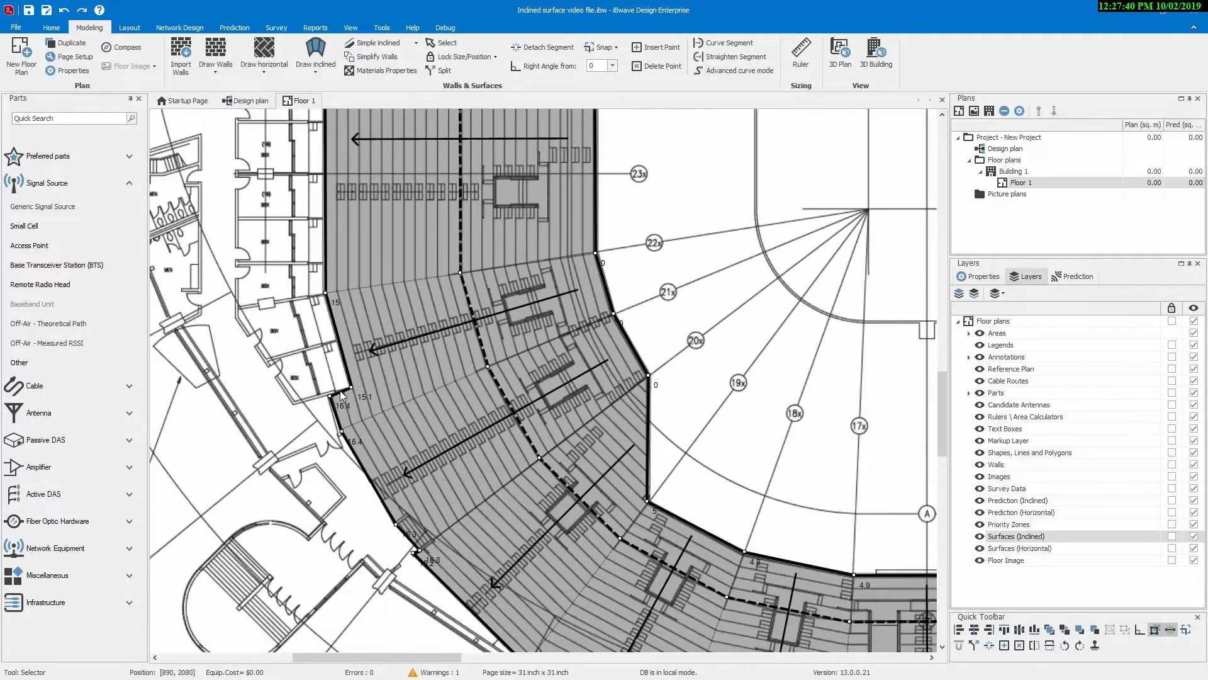
Step: Insert an outer-edge point just beside gridline 28 on the gridline 27 side and place it on the box's inner corner
scroll(342, 391, "up", 8)
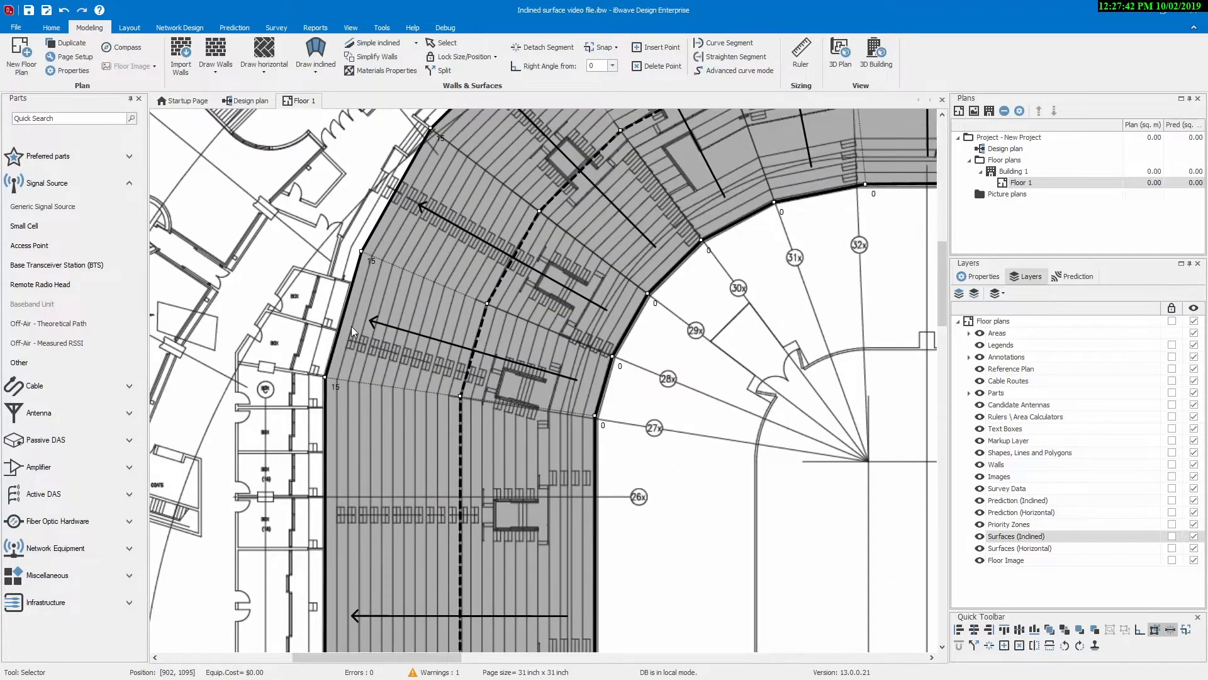
scroll(346, 377, "up", 4)
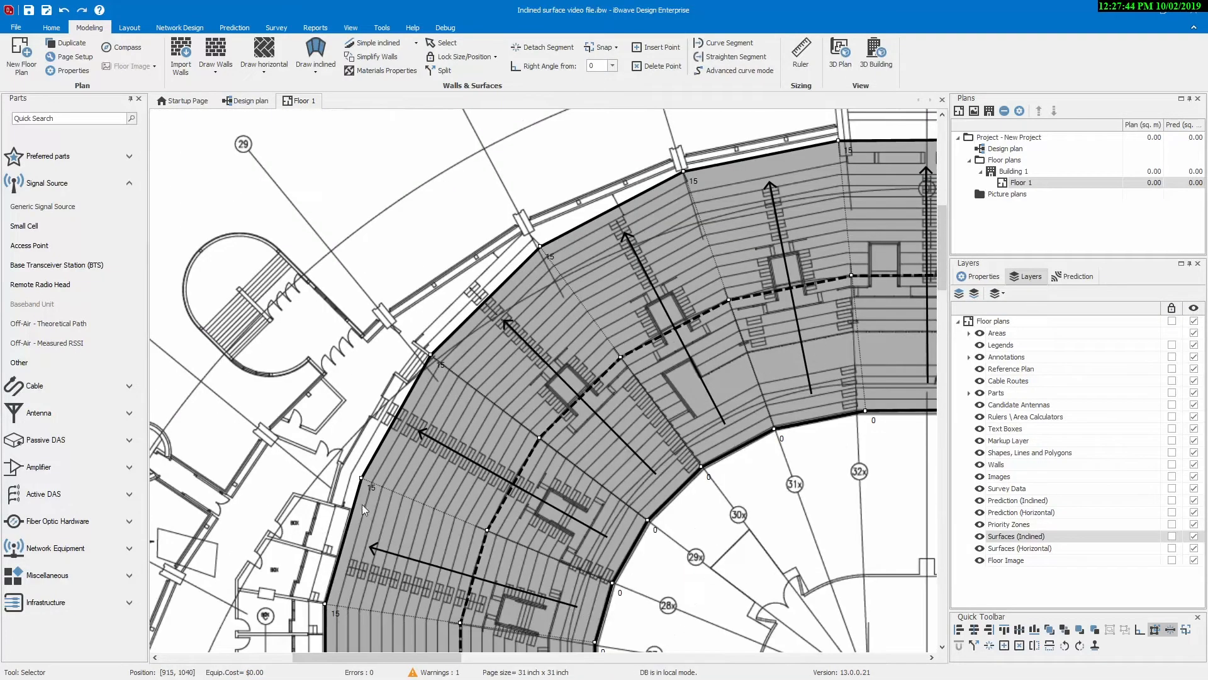
scroll(361, 504, "up", 4, "ctrl")
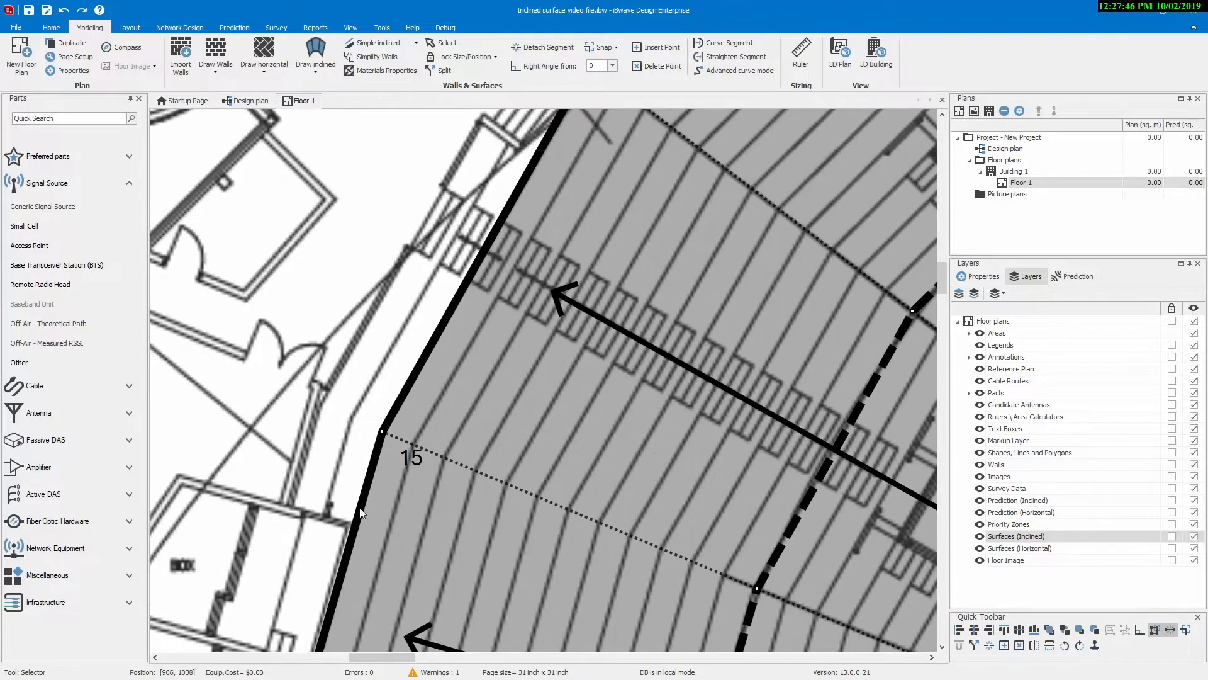
right_click(361, 513)
left_click(381, 155)
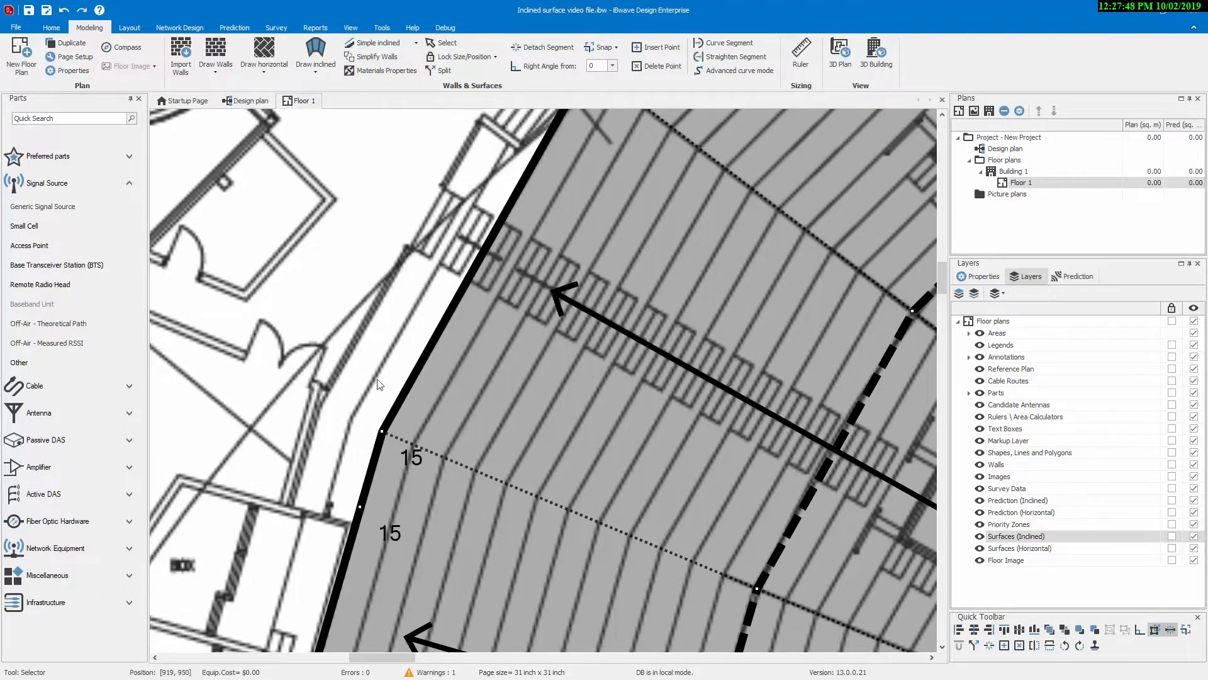
left_click_drag(360, 506, 351, 523)
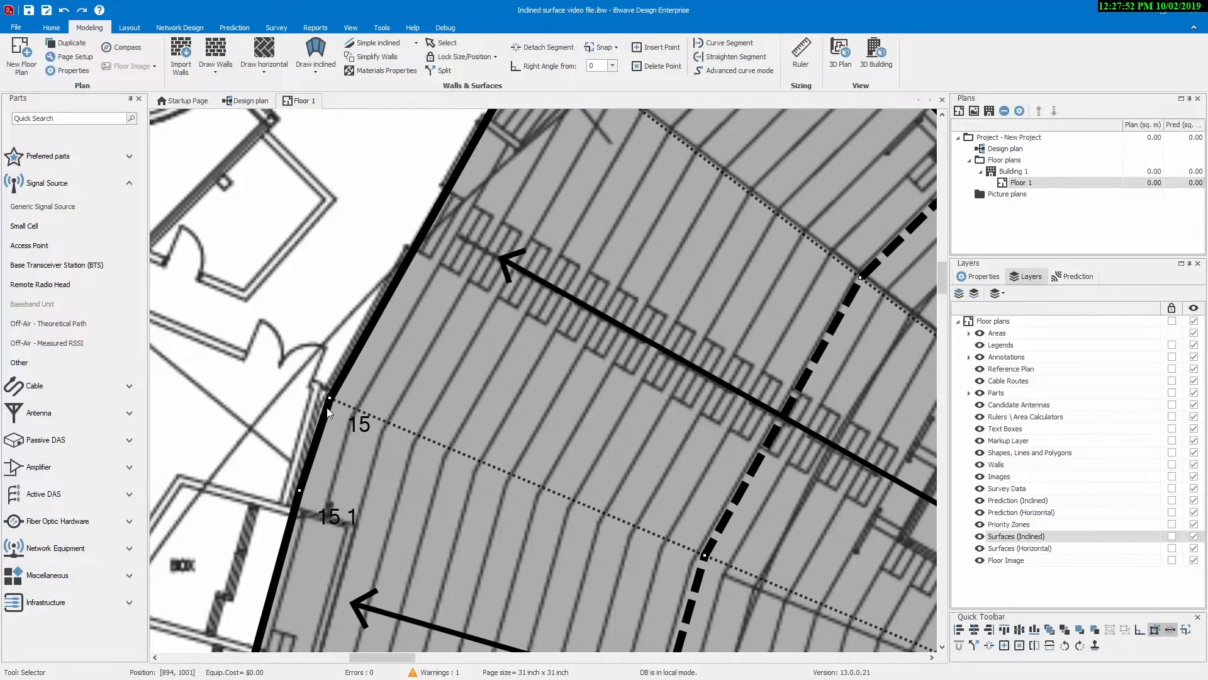
Step: Move the gridline 28 outer-edge point out to the wall, and insert a point beside it, moved to the box's outer corner
left_click_drag(381, 433, 323, 387)
right_click(347, 459)
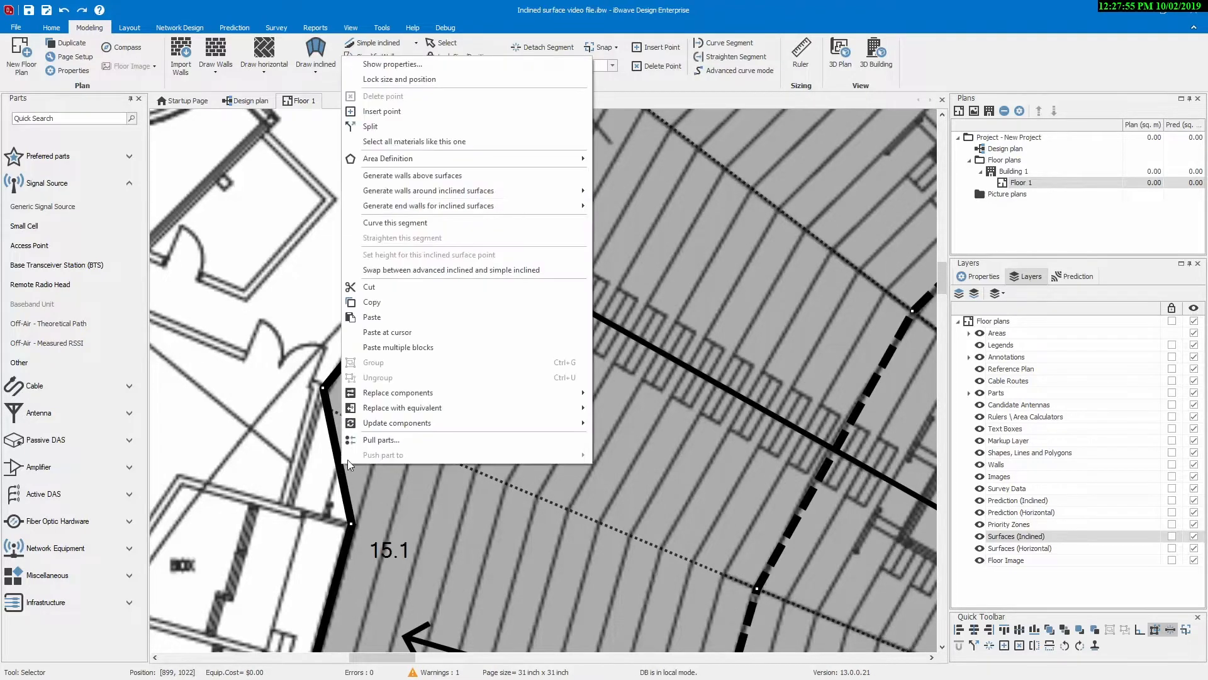
left_click(371, 126)
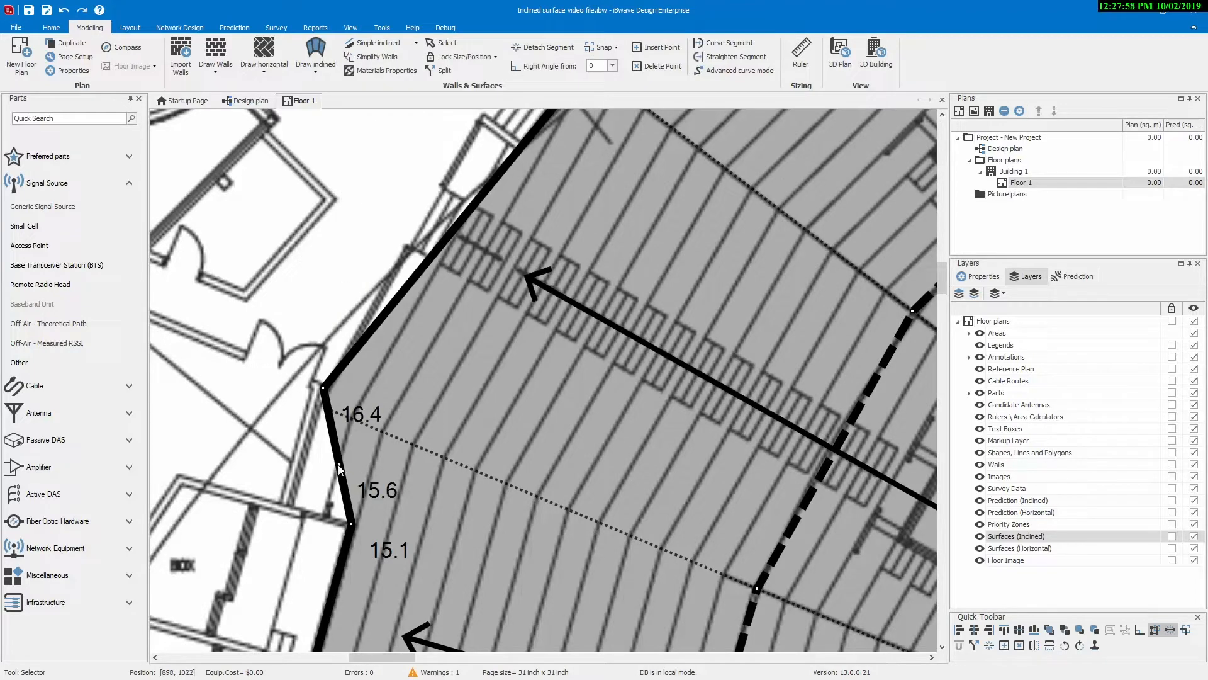
left_click_drag(339, 465, 284, 510)
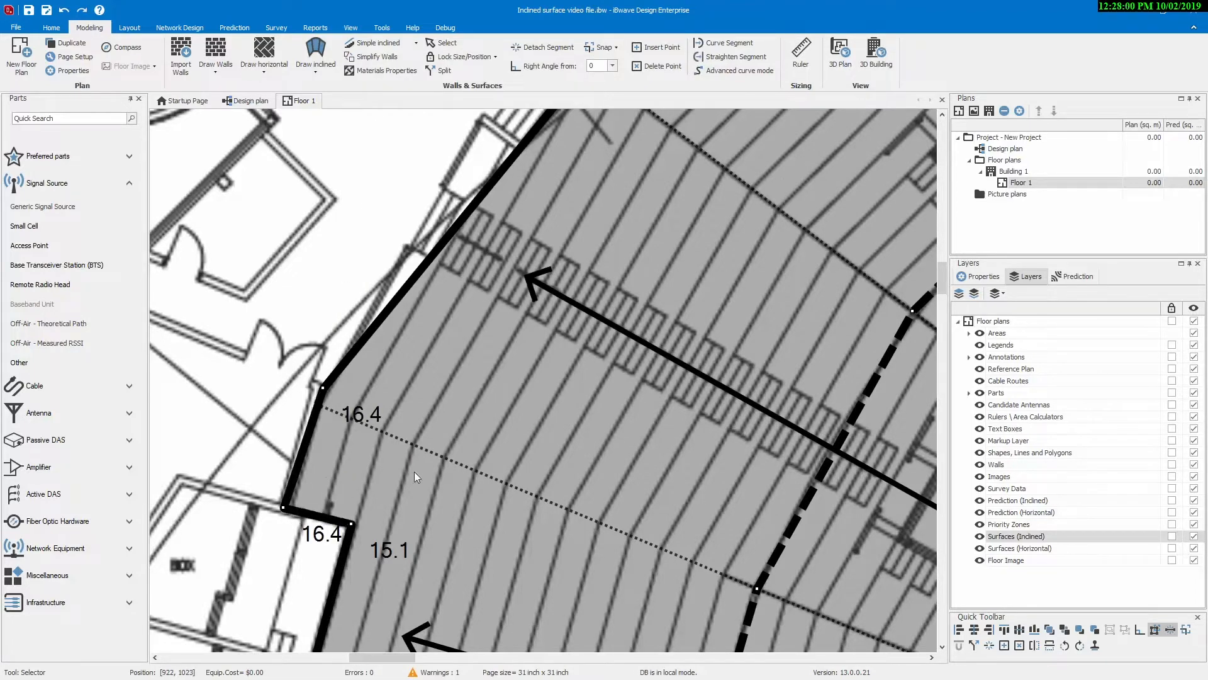
scroll(415, 472, "down", 4)
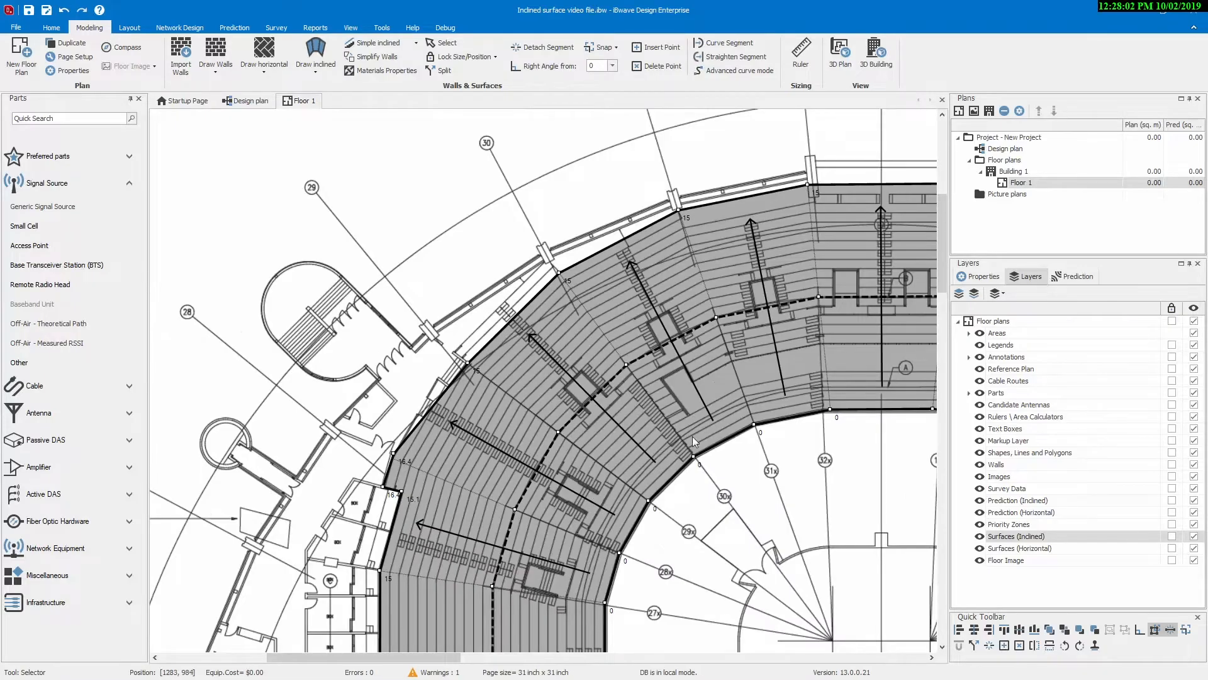
Step: Refresh the Floor 1 3D view, orbit around the bowl to inspect its stepped outer edge at the boxes, and return to the plan
key("alt+Tab")
left_click_drag(708, 296, 701, 309)
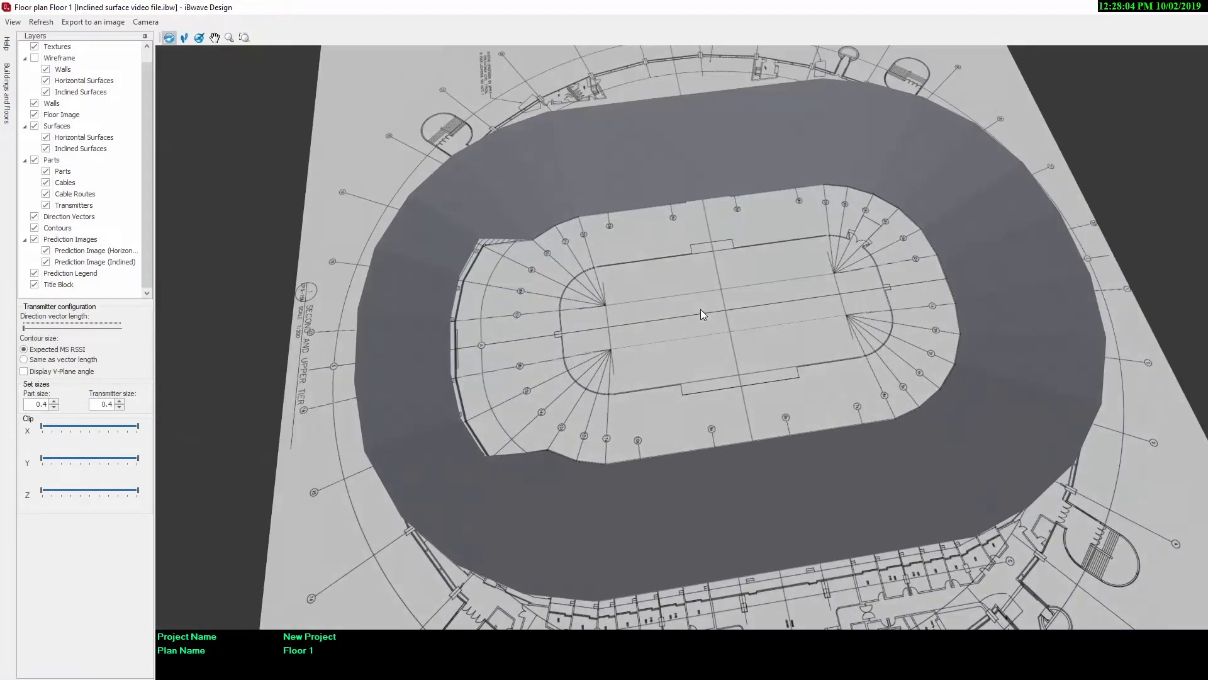
left_click(40, 24)
scroll(540, 122, "up", 2)
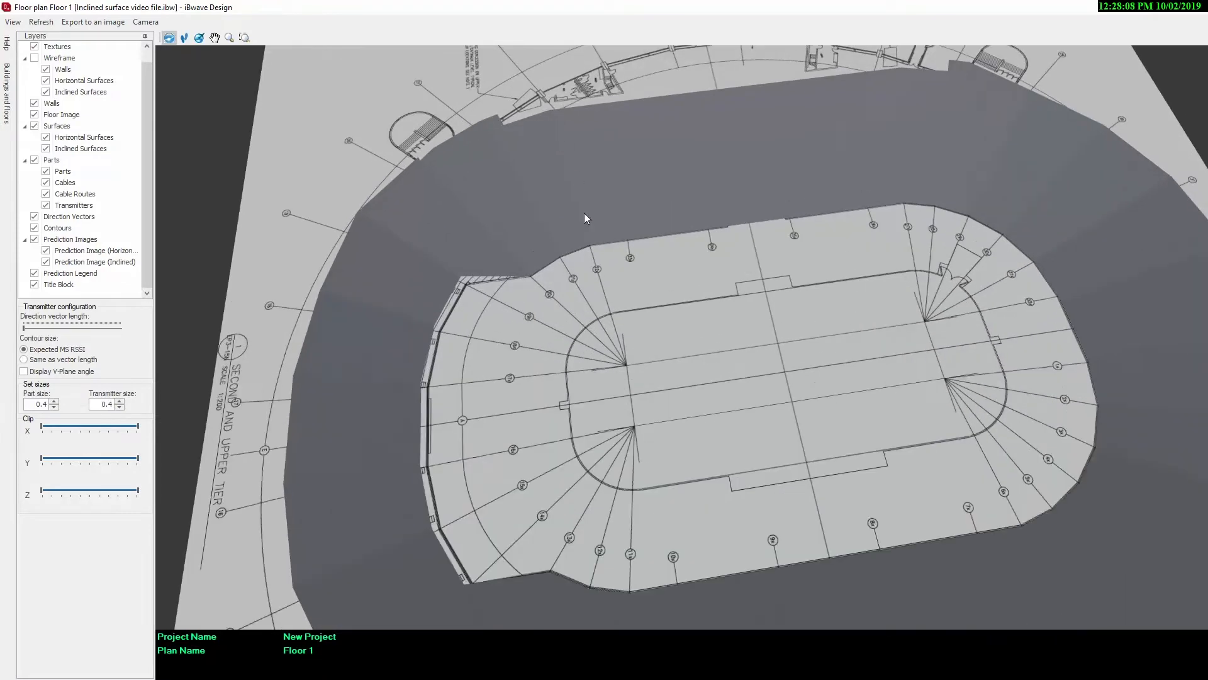
left_click_drag(655, 292, 497, 88)
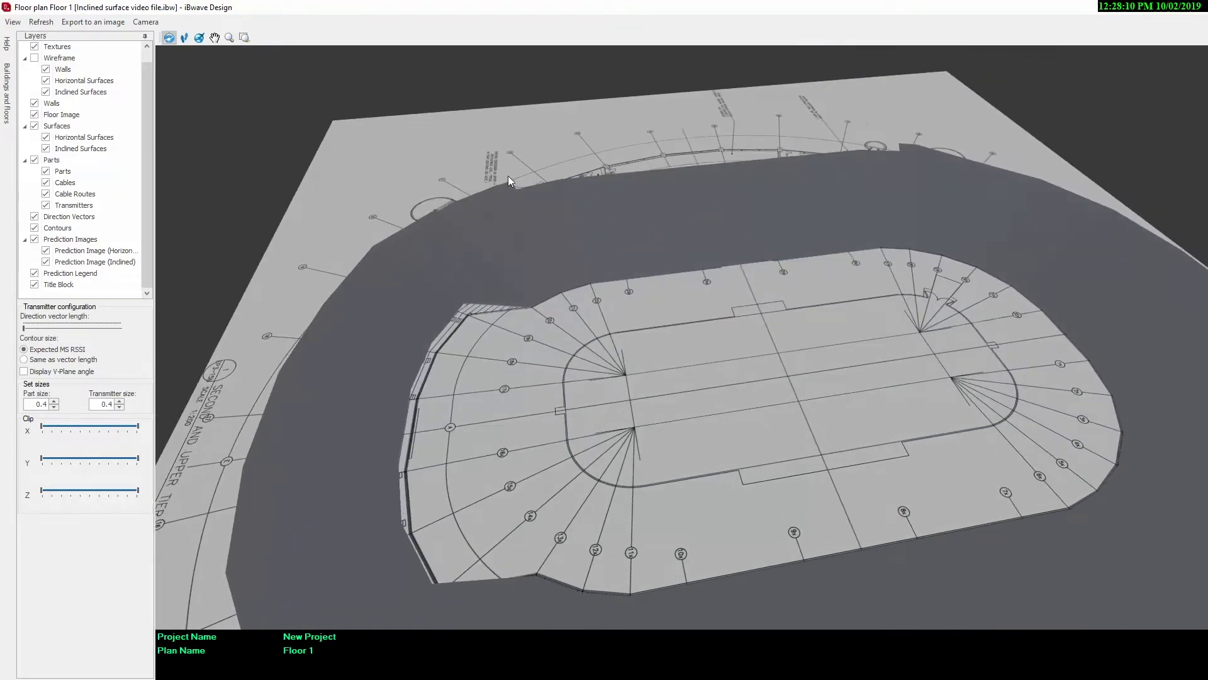
left_click_drag(719, 319, 794, 308)
middle_click_drag(421, 446, 631, 334)
left_click_drag(630, 335, 628, 349)
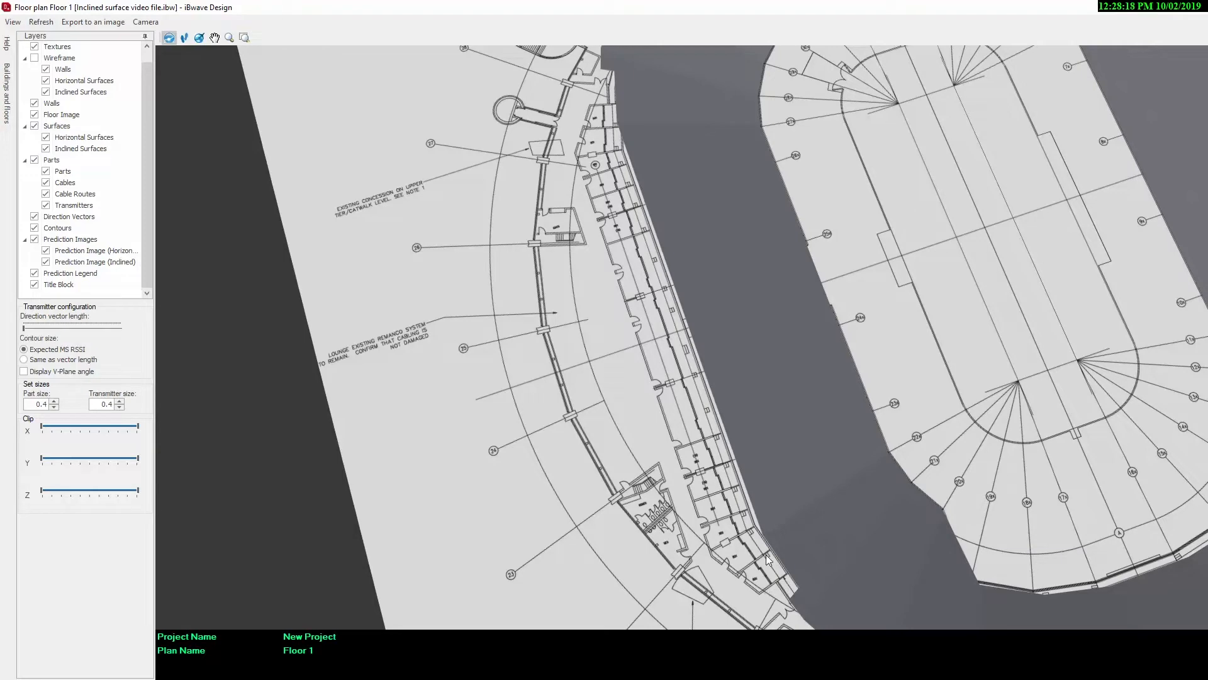
left_click_drag(597, 138, 595, 401)
middle_click_drag(596, 400, 589, 394)
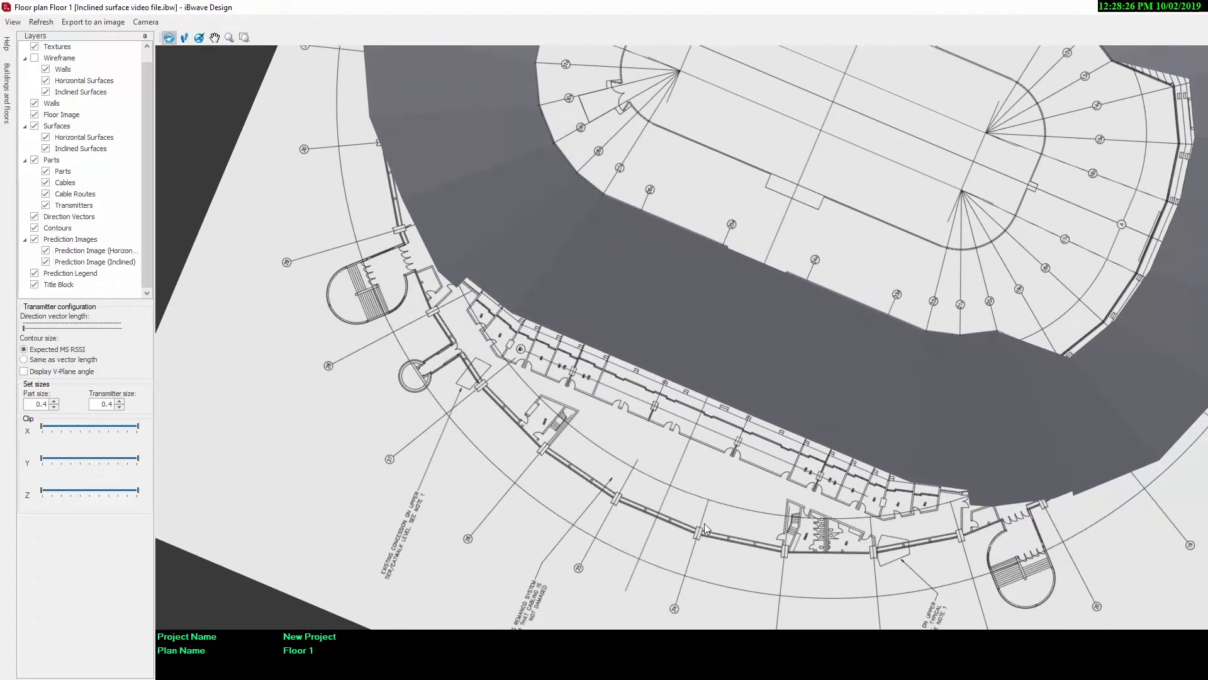
left_click_drag(704, 523, 666, 542)
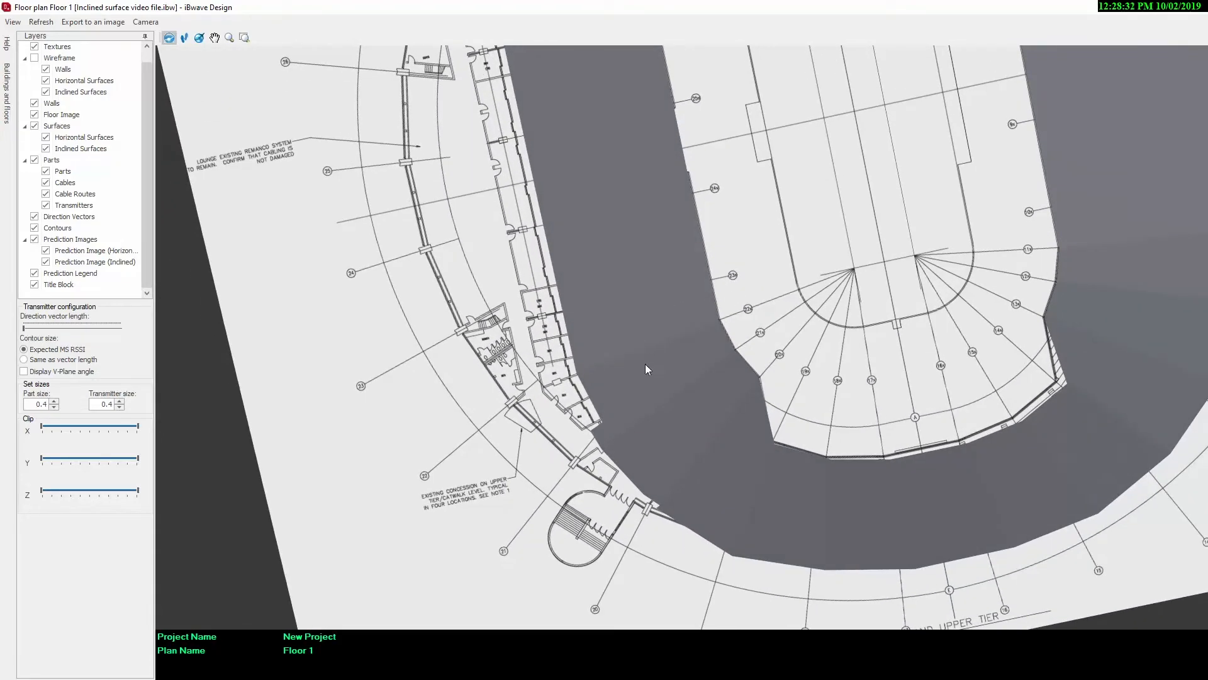
key("alt+Tab")
Step: Curve the inclined surface's outer-edge segment alongside gridlines 7x to 10x and pull the curve farther outward into the lounge area
scroll(691, 458, "down", 1)
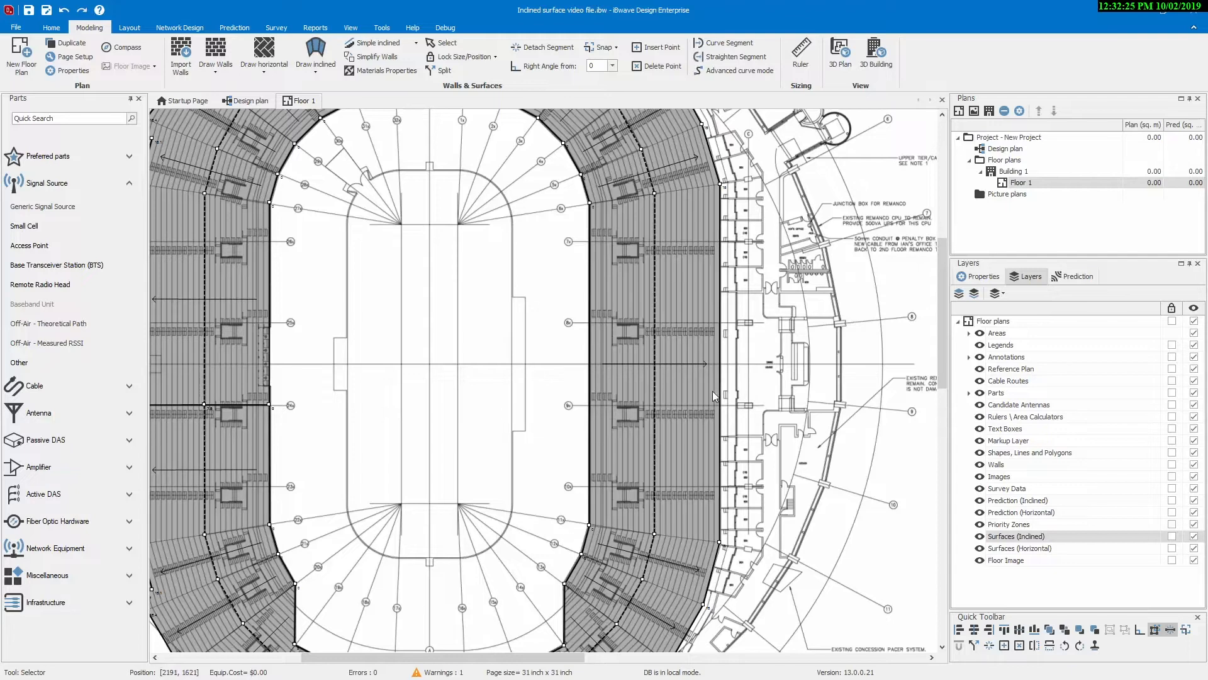
scroll(704, 386, "up", 2)
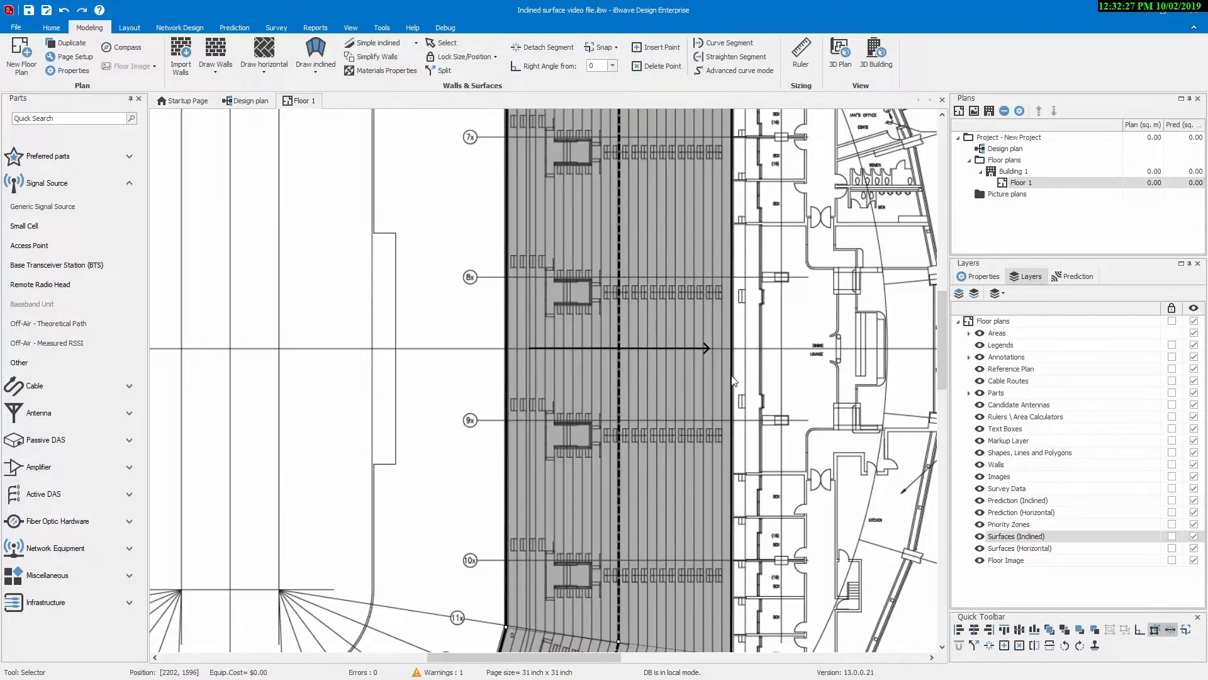
right_click(735, 376)
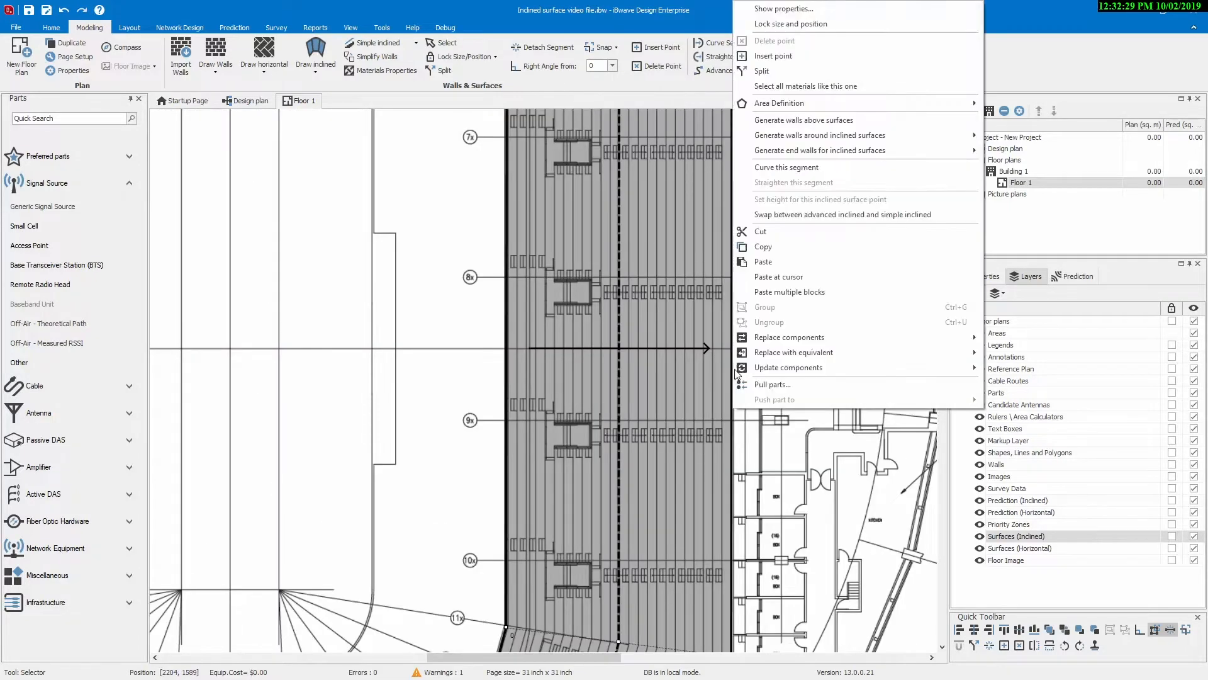
left_click(783, 188)
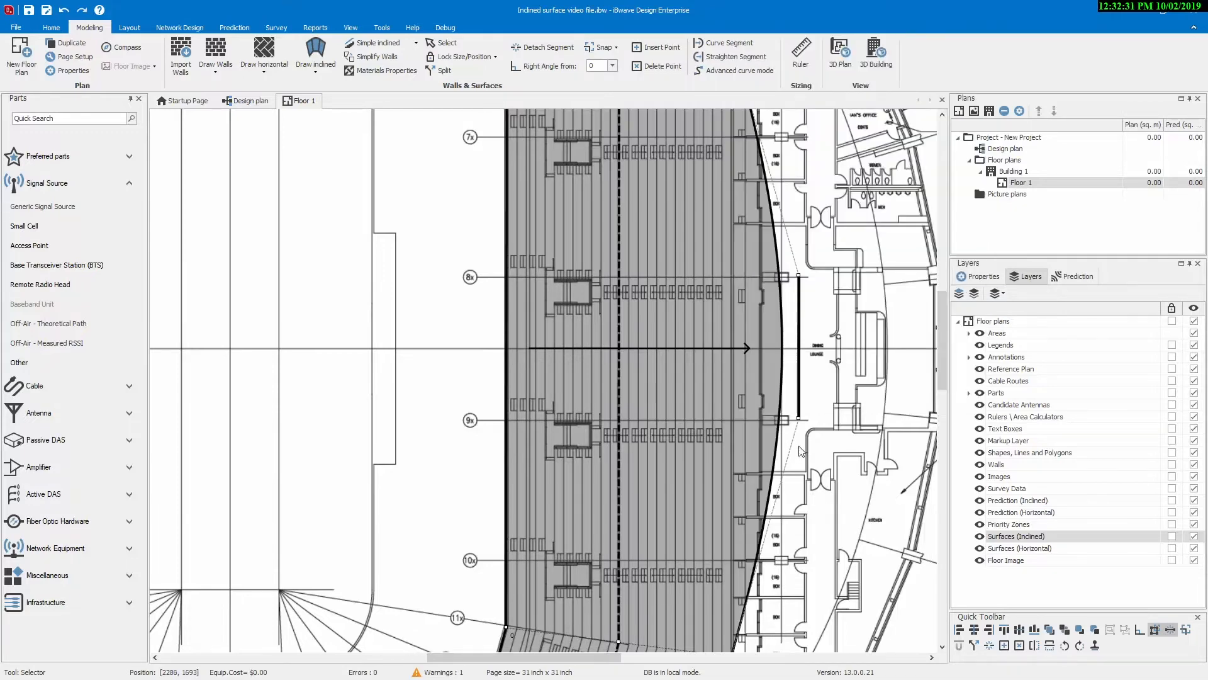
left_click_drag(801, 422, 846, 454)
scroll(837, 468, "down", 3)
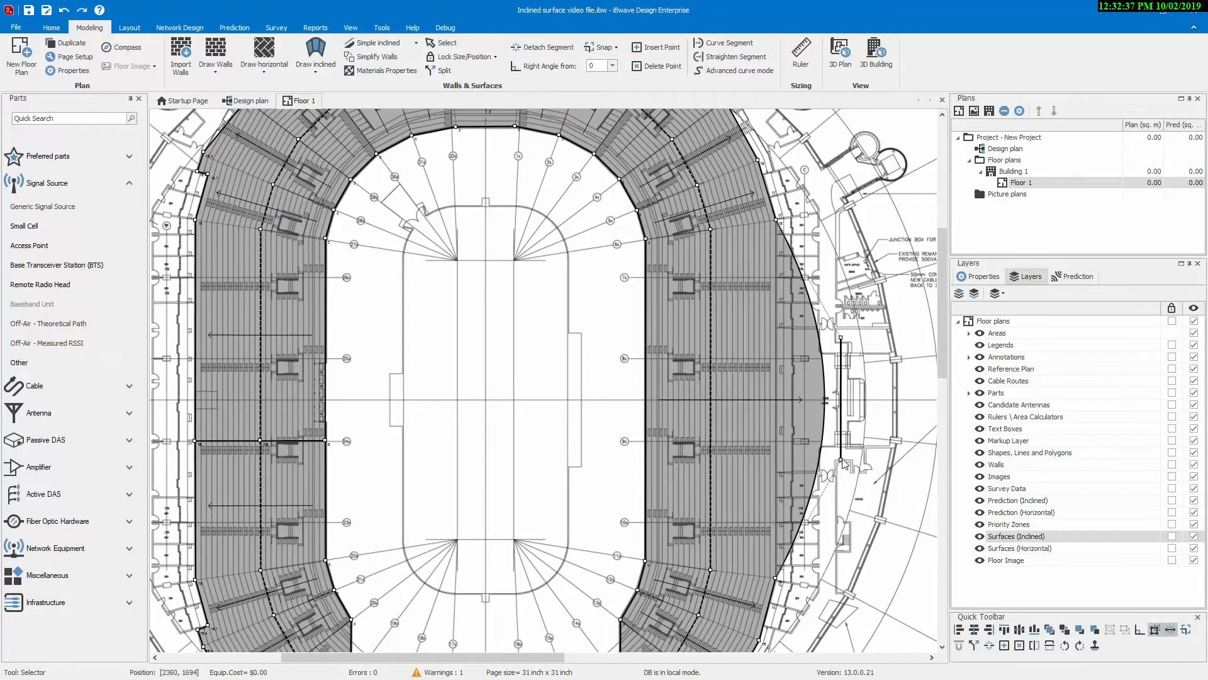
left_click_drag(842, 463, 857, 475)
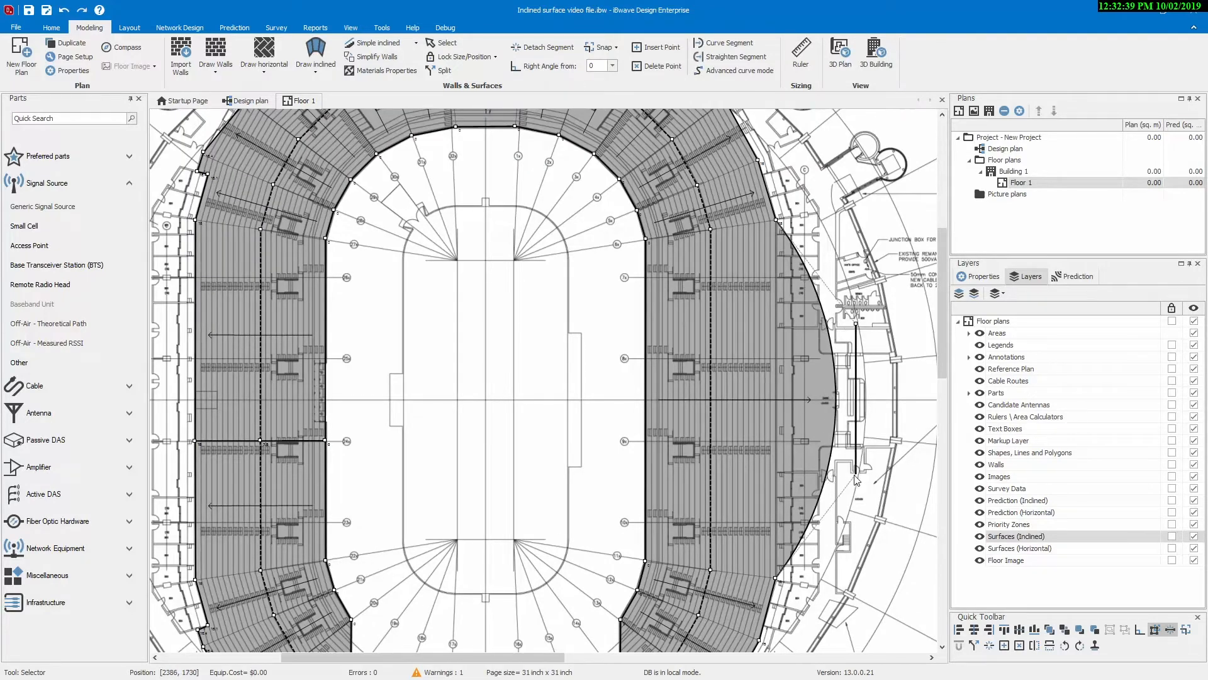
Step: Refresh the Floor 1 3D view, orbit and zoom to inspect the curved outer edge, and return to the plan
key("alt+Tab")
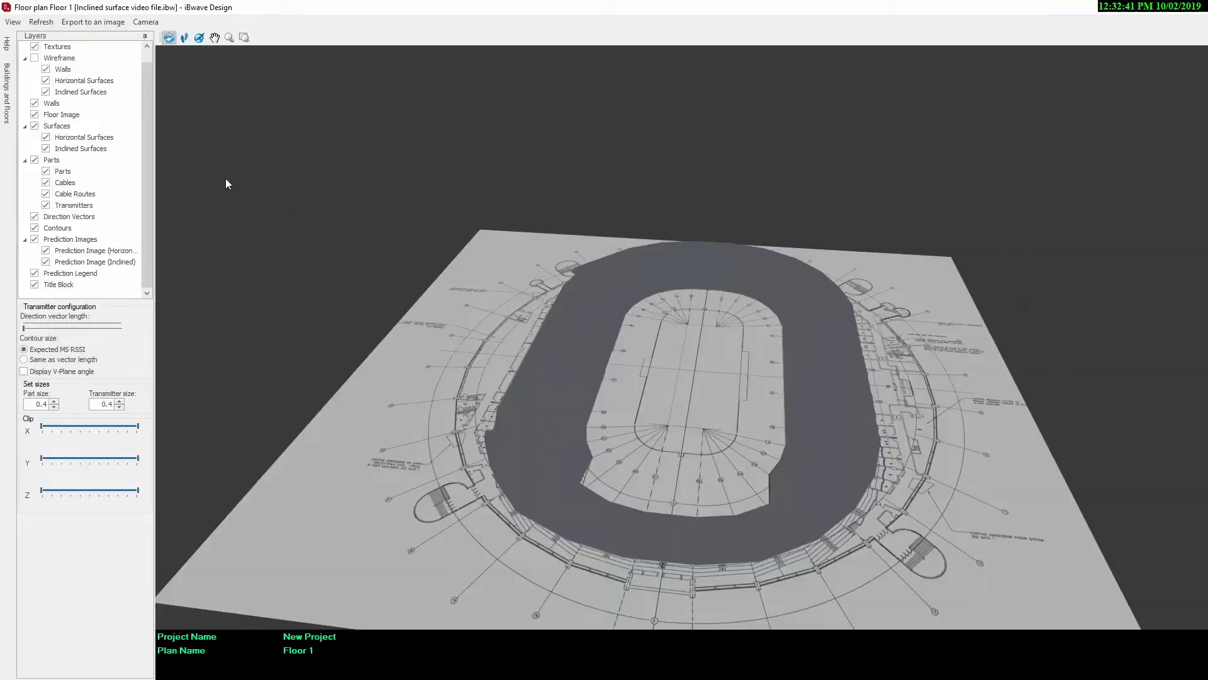
left_click(41, 22)
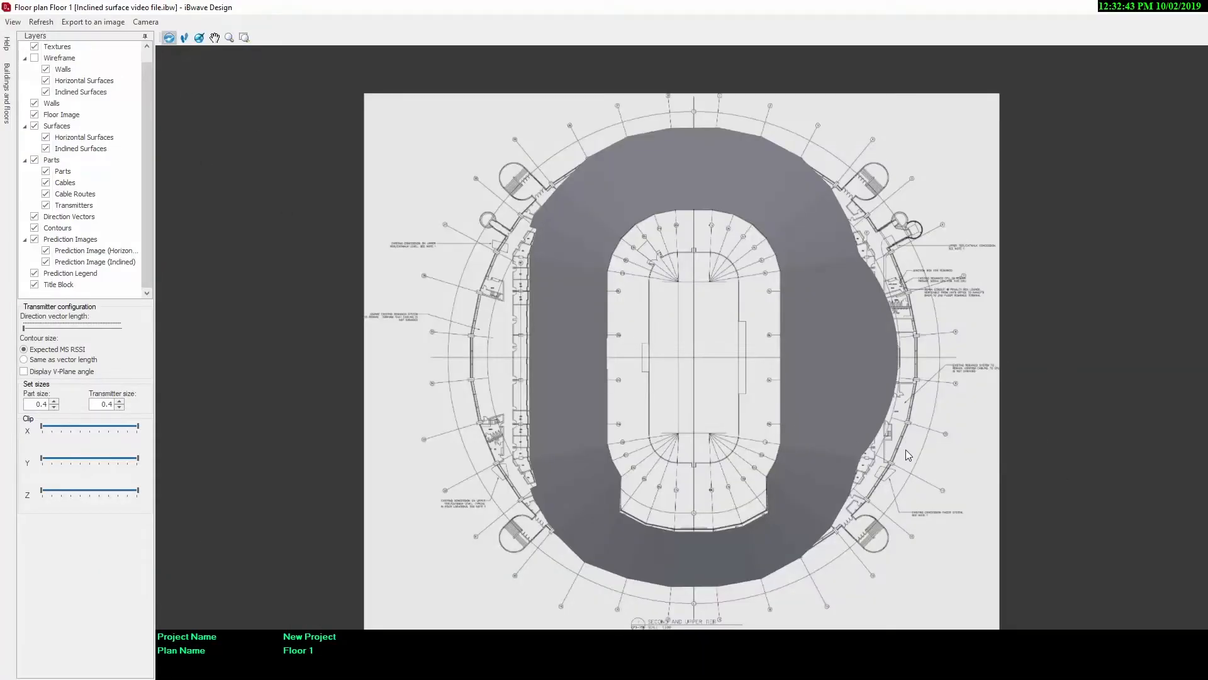
left_click_drag(905, 451, 919, 422)
scroll(813, 328, "up", 5)
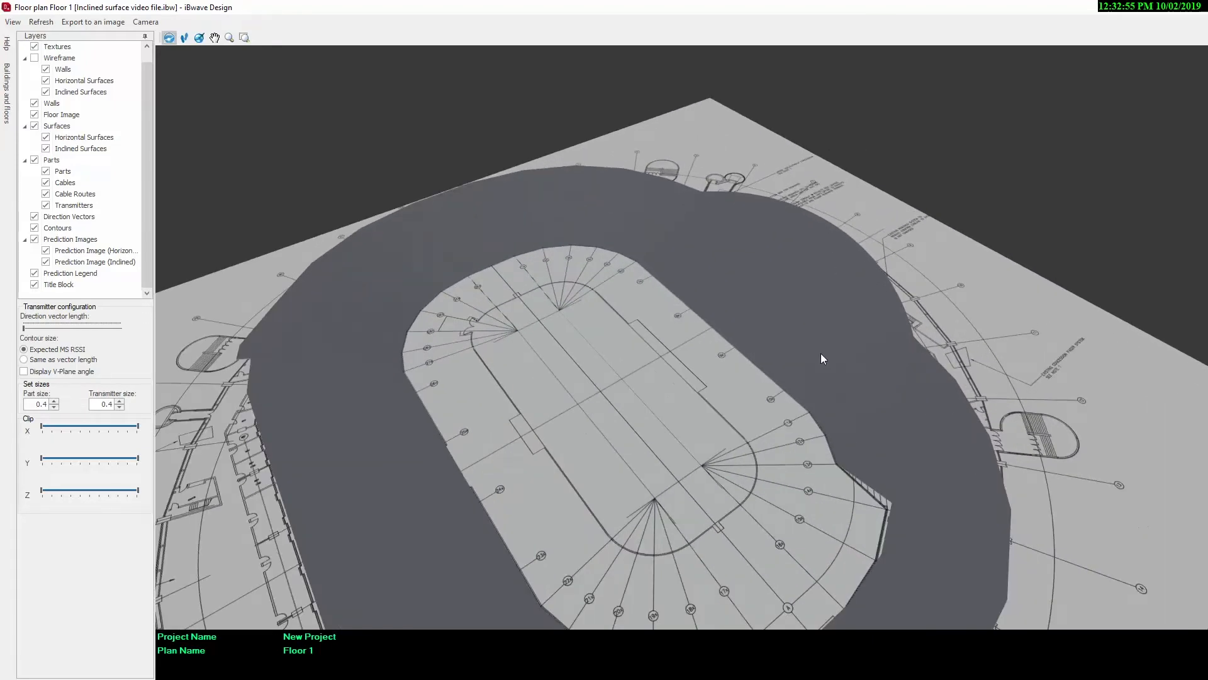
key("alt+Tab")
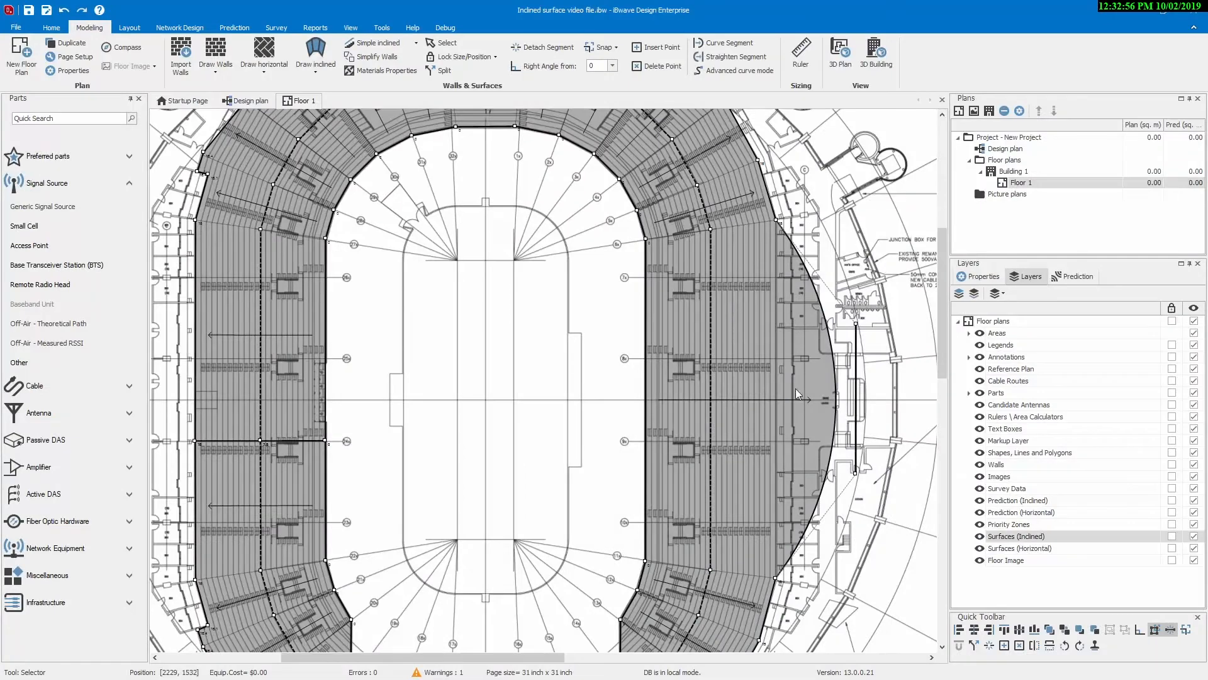
Step: Try curving the inclined surface's inner-edge segment alongside gridlines 7x to 10x, check it in the refreshed 3D view, and return to the plan
right_click(646, 438)
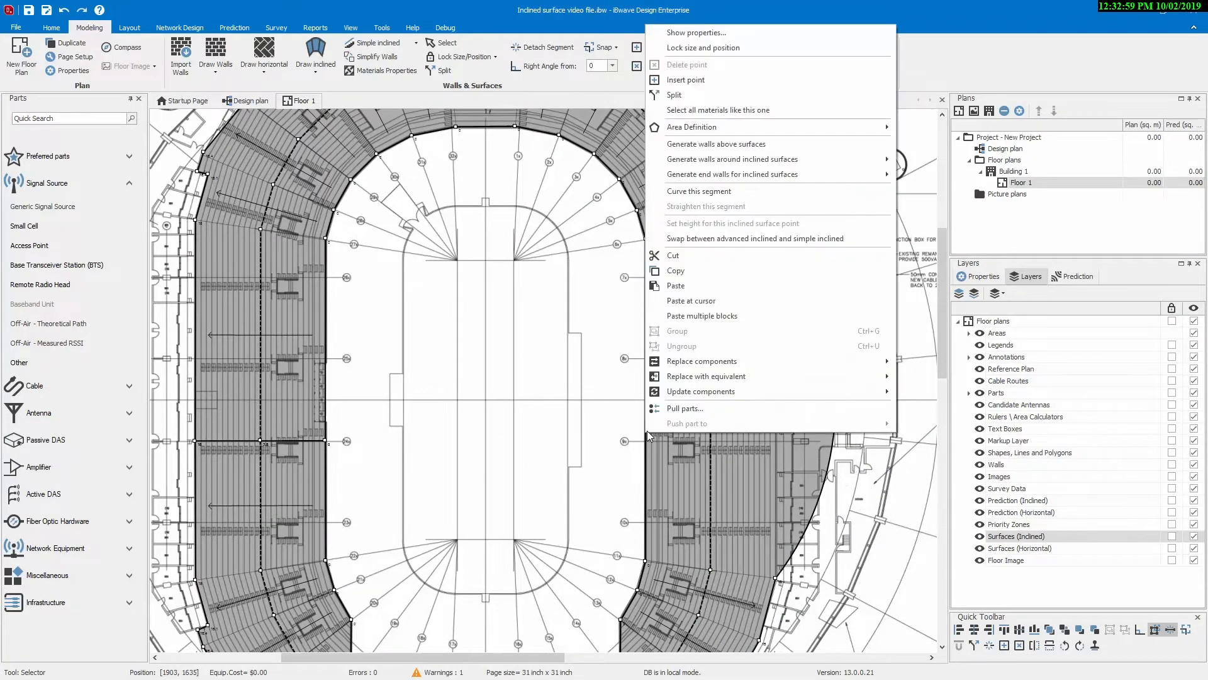
left_click(688, 191)
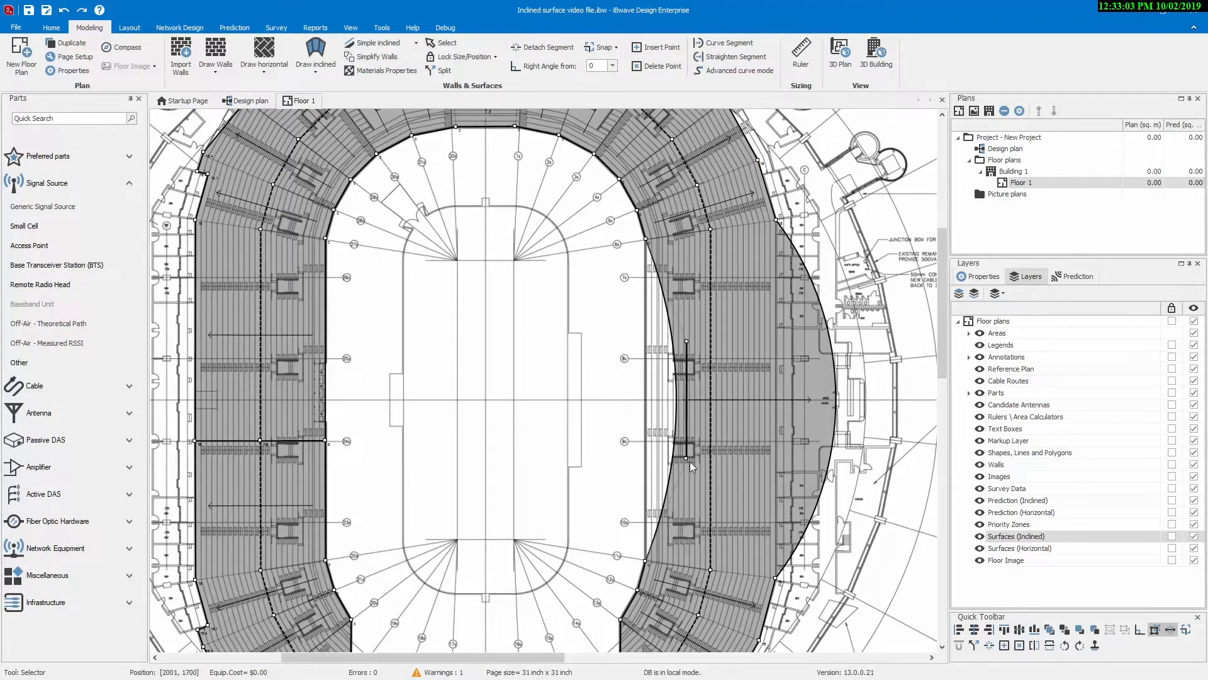
key("alt+Tab")
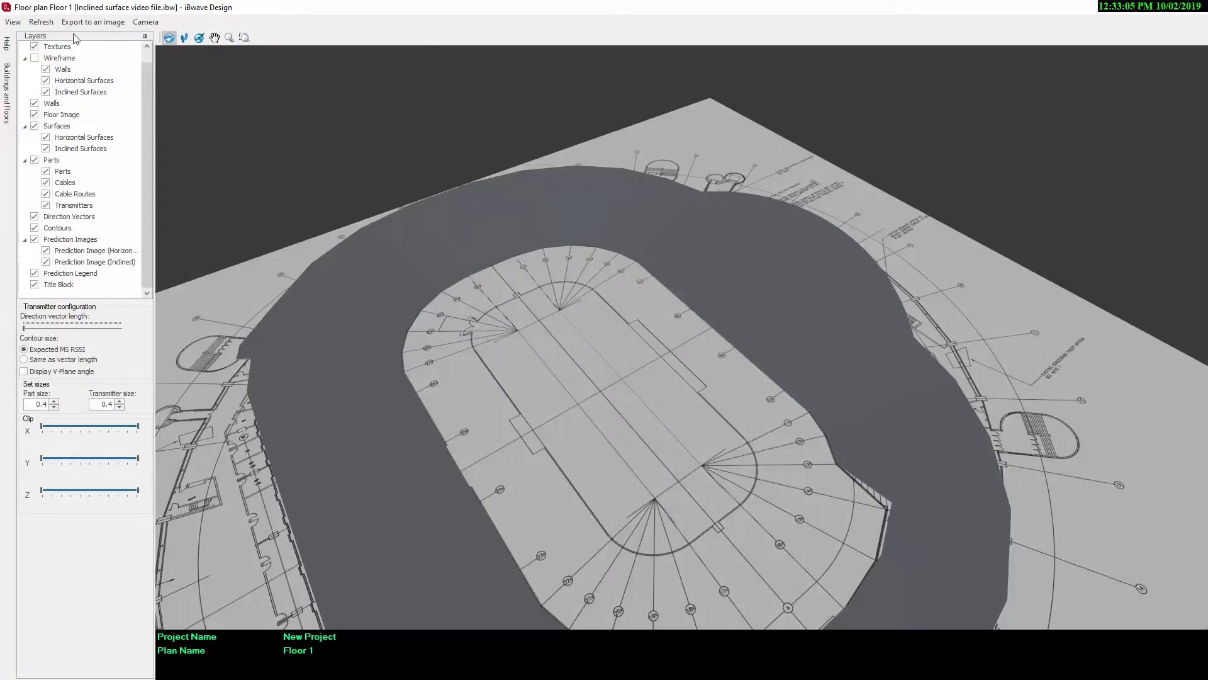
left_click(41, 22)
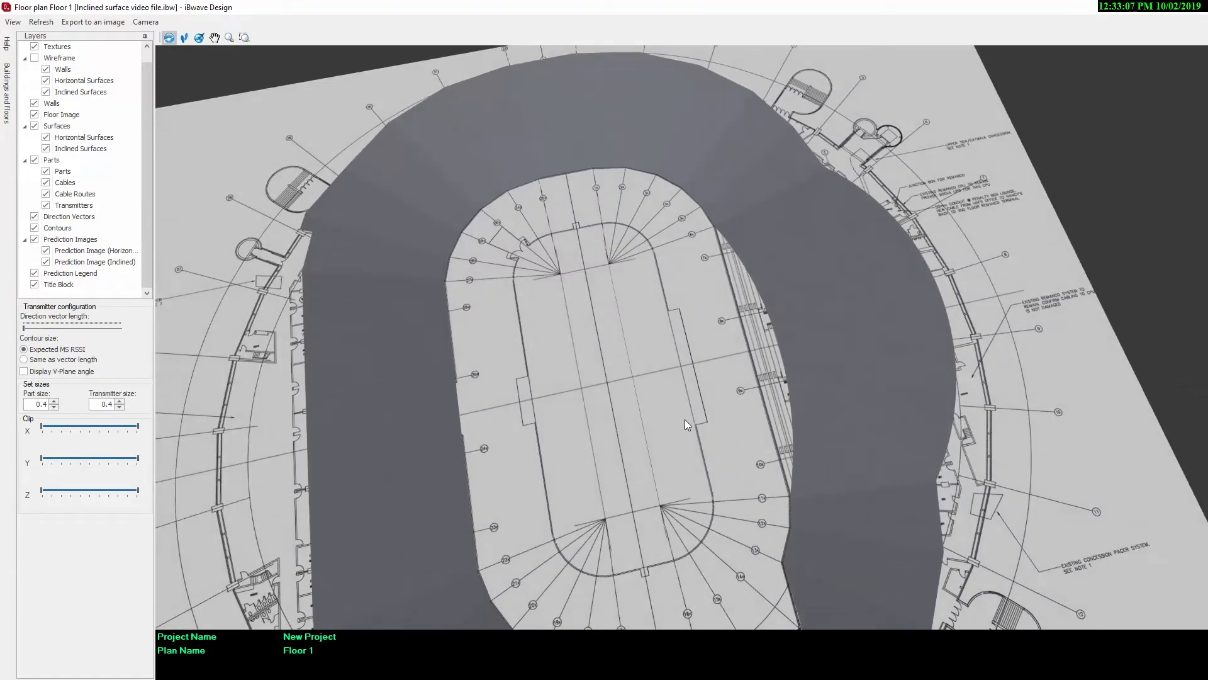
left_click_drag(685, 419, 674, 386)
key("alt+Tab")
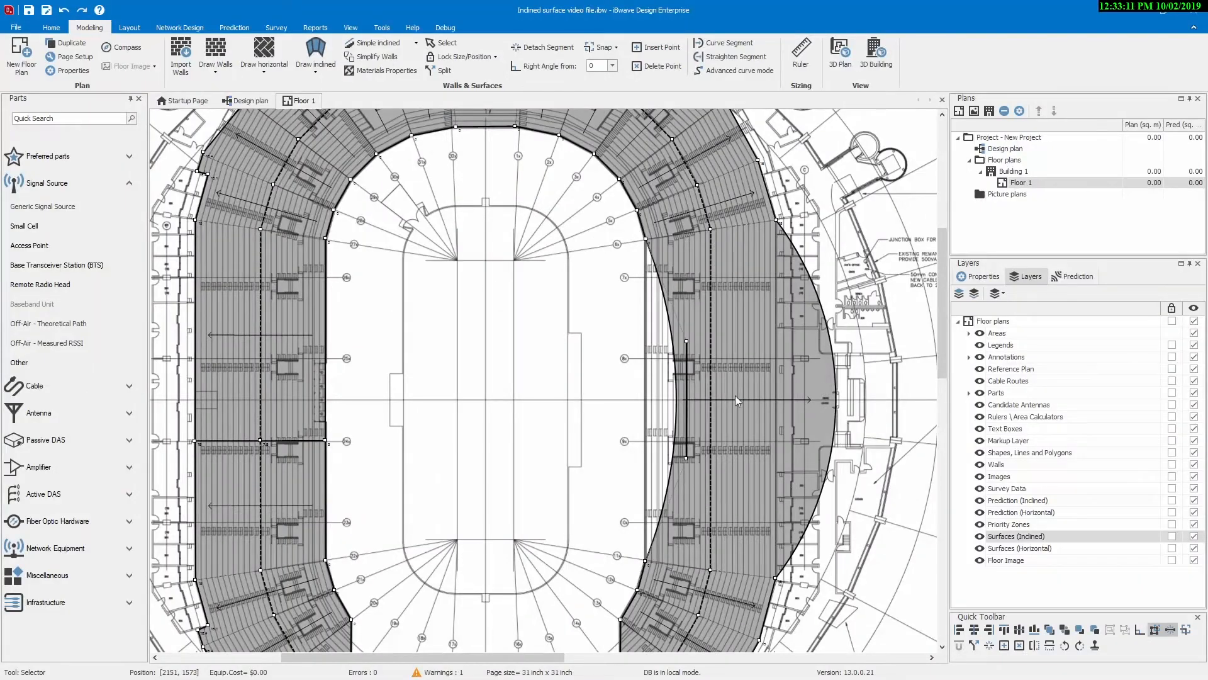
Step: Straighten the curved inner-edge and outer-edge segments of the inclined surface alongside gridlines 7x to 10x
right_click(677, 399)
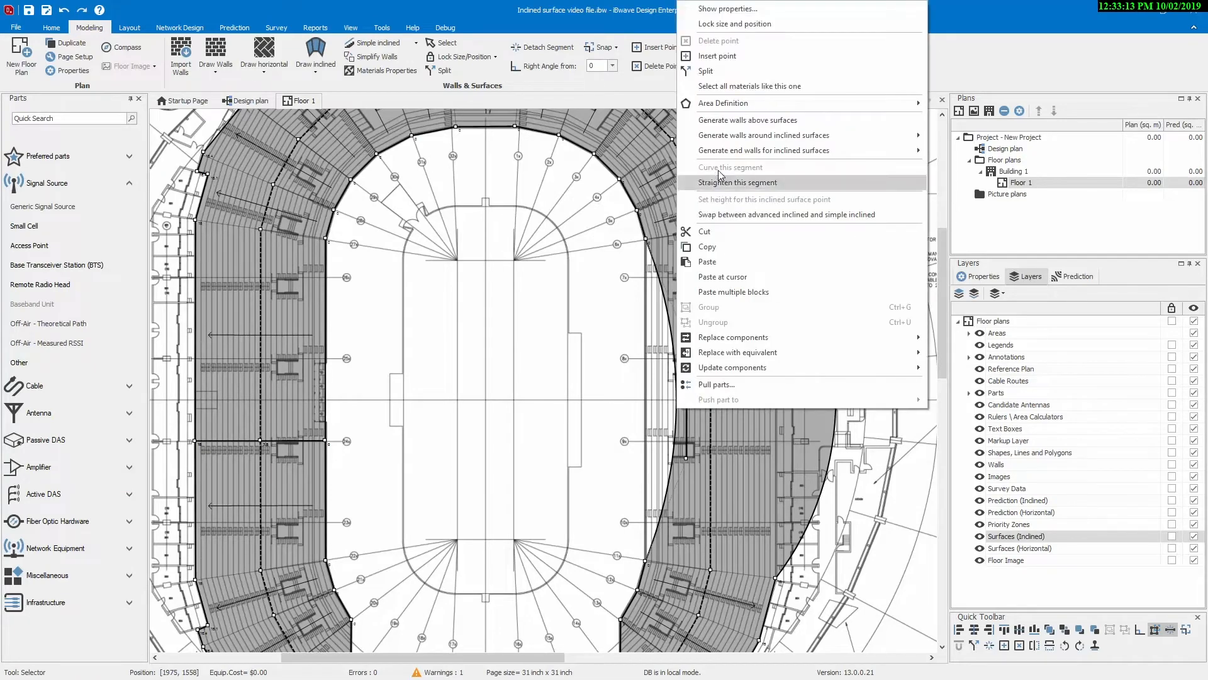
left_click(613, 382)
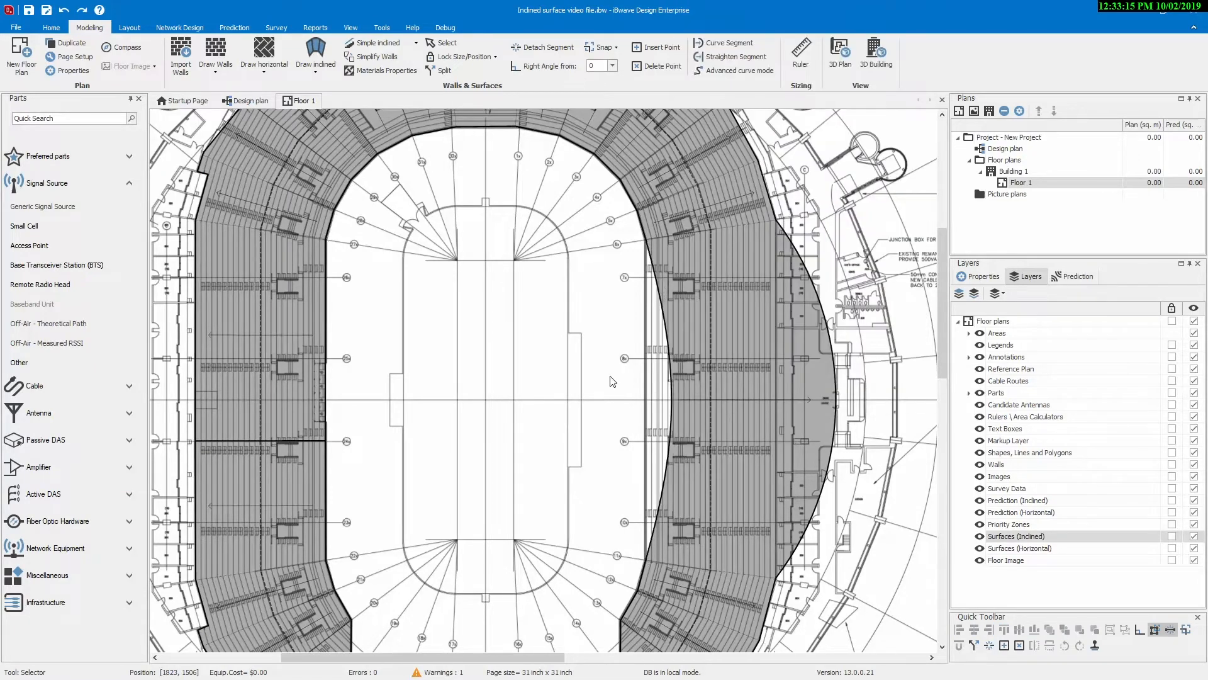
scroll(608, 381, "up", 2)
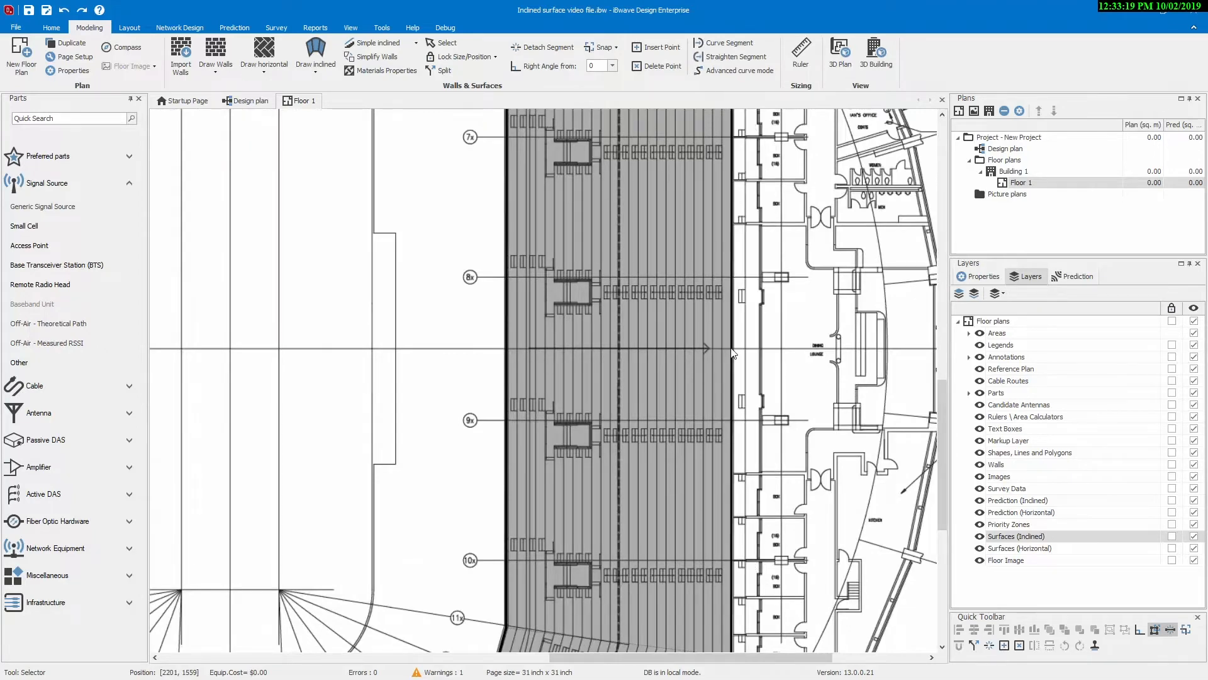
Step: Refresh the Floor 1 3D view, orbit around the bowl to inspect its straightened side, and return to the plan
key("alt+Tab")
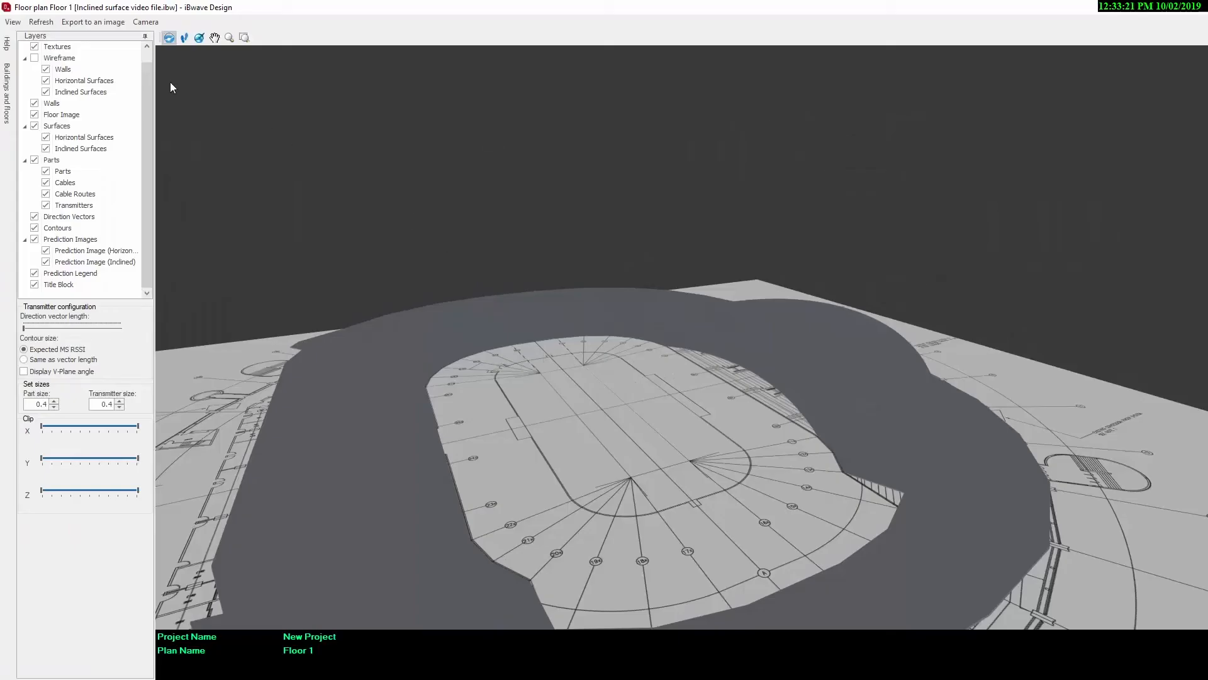
left_click(40, 22)
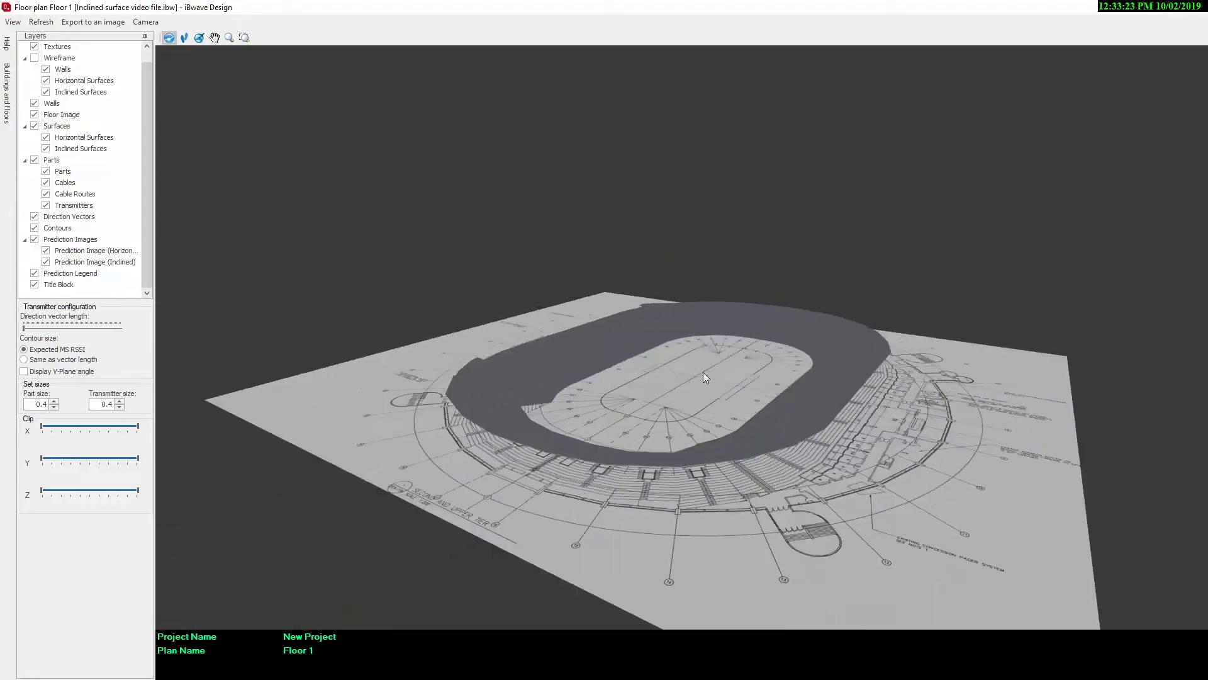
left_click_drag(703, 372, 756, 401)
key("alt+Tab")
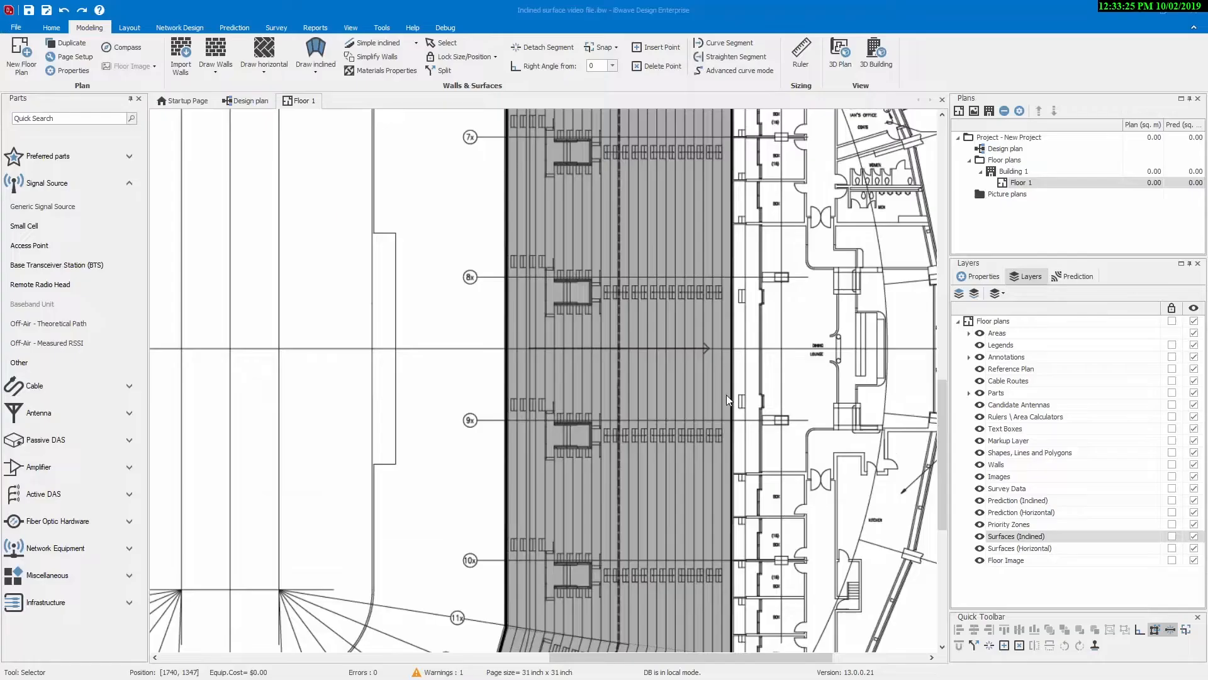
Step: Curve the dashed middle segment of the inclined surface alongside gridlines 7x to 10x and pull the curve slightly farther outward
left_click(619, 394)
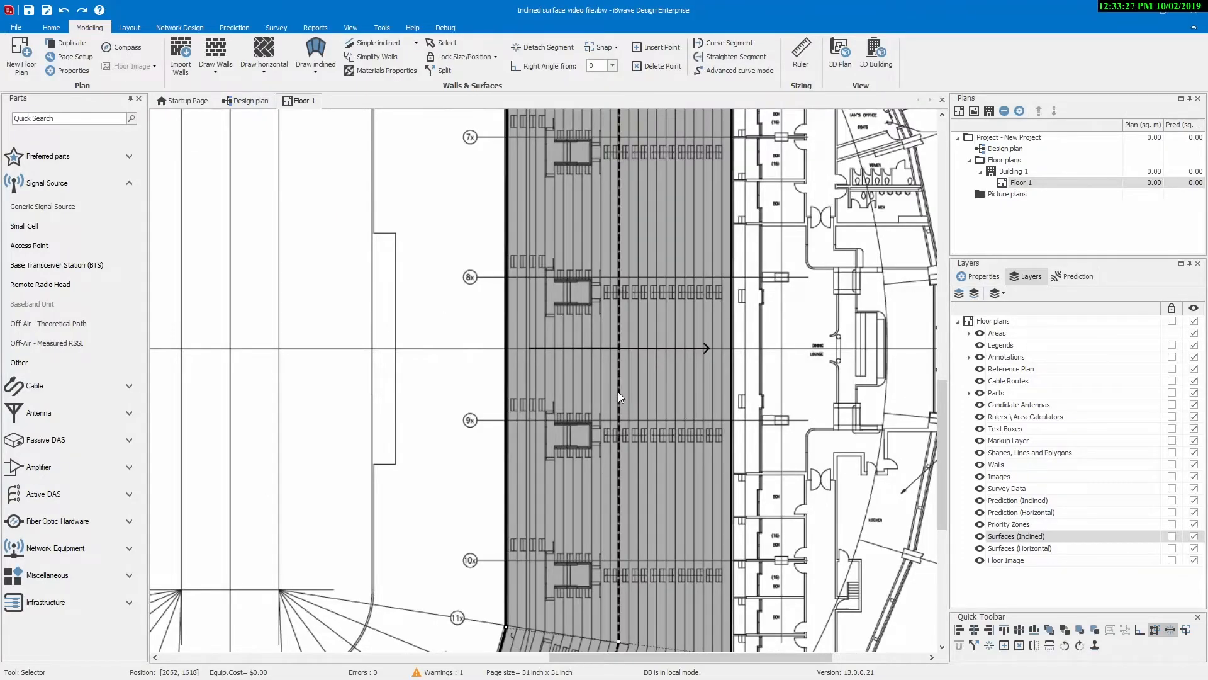
right_click(618, 391)
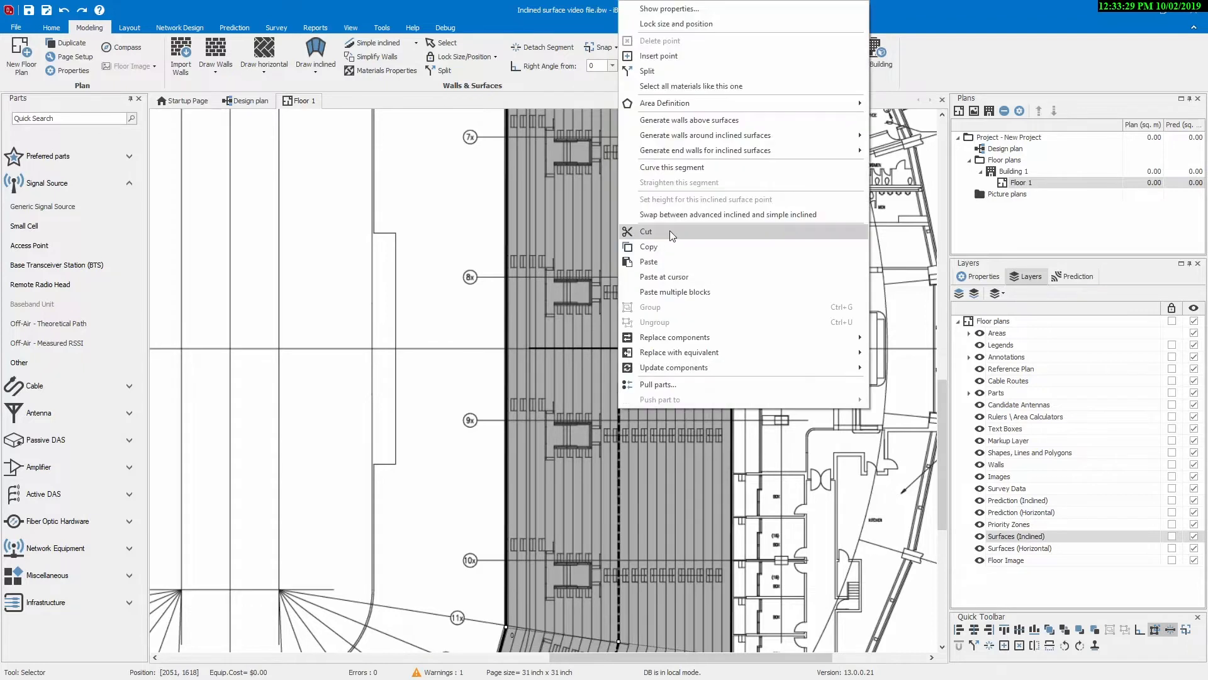
left_click(660, 168)
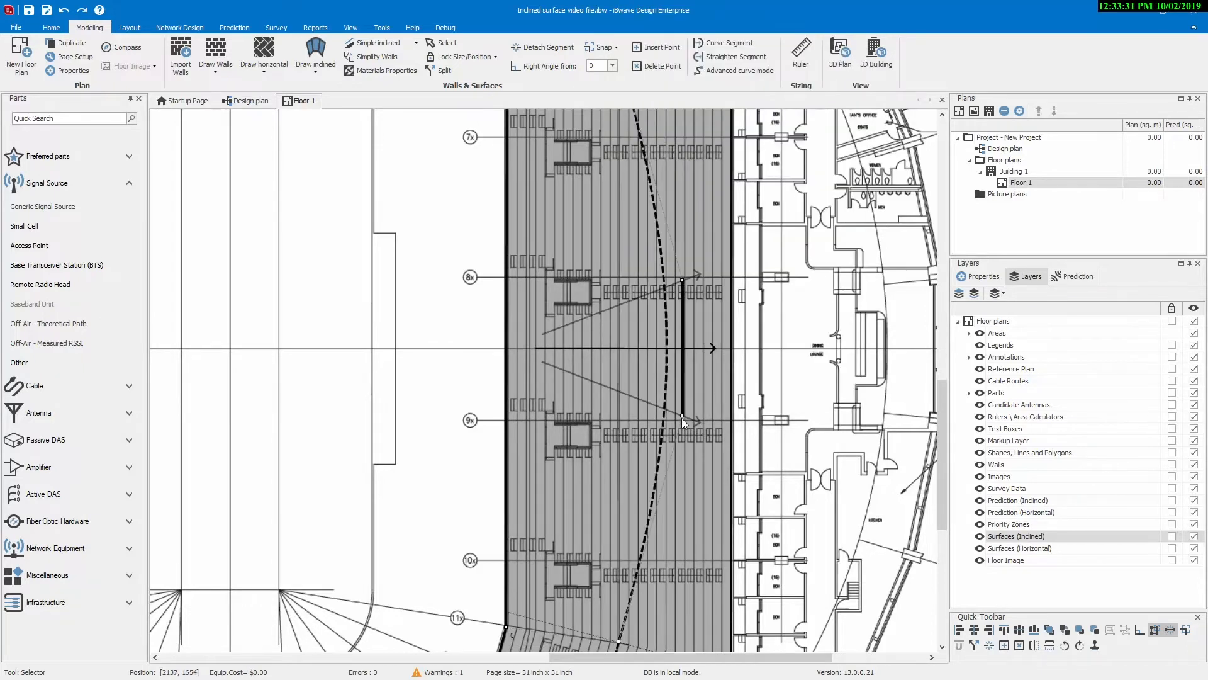
left_click_drag(682, 415, 696, 428)
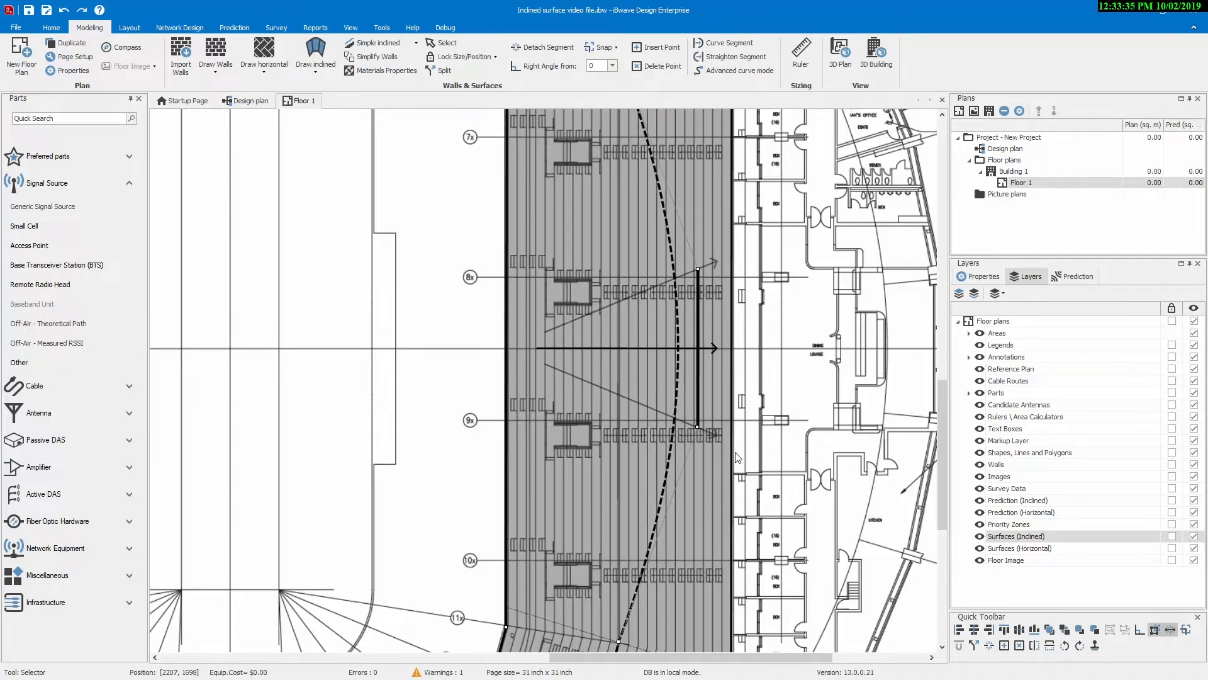
Step: Refresh the Floor 1 3D view, orbit to inspect the effect of the curved middle segment, and return to the plan
key("alt+Tab")
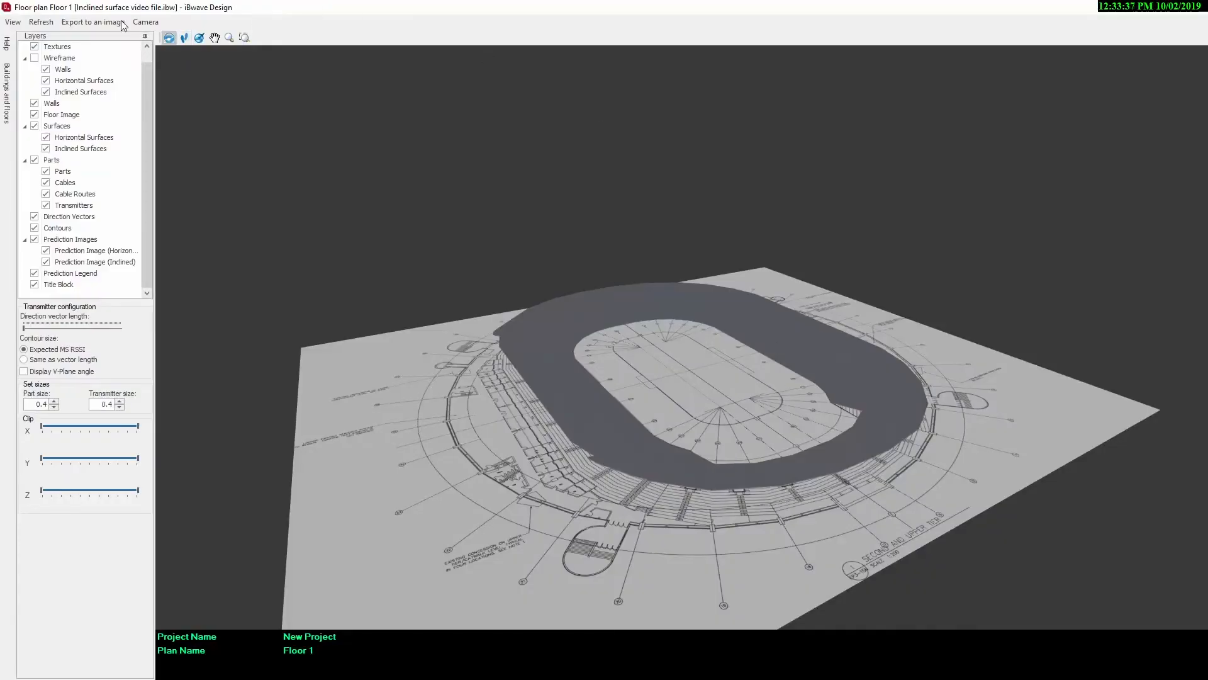
left_click(41, 23)
left_click_drag(720, 329, 757, 401)
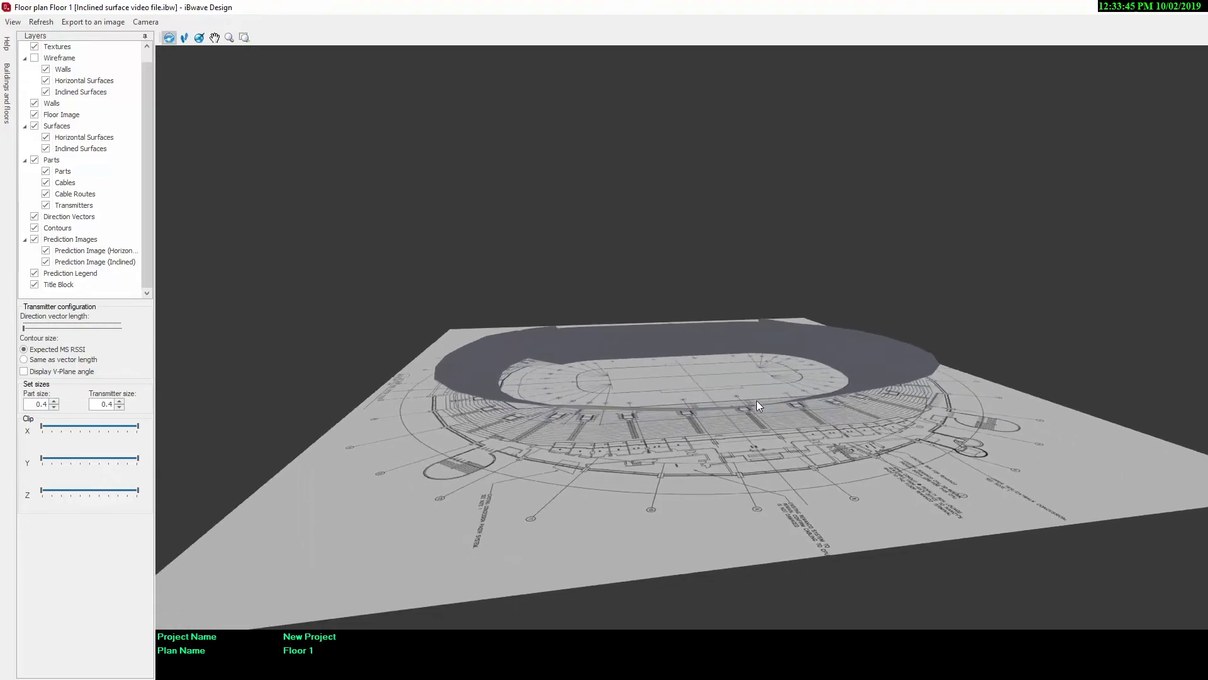
key("alt+Tab")
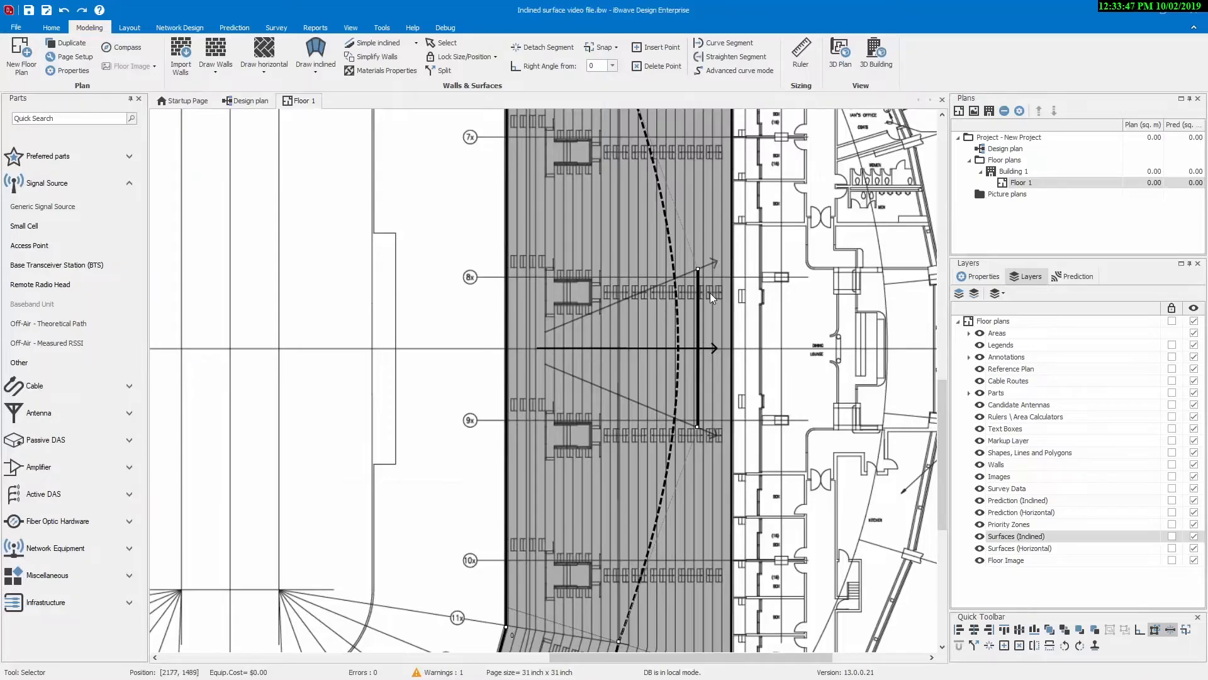
Step: Pull the middle segment's curve handles out to the surface's outer edge, inspect the bowl's curved side in 3D, and return to the plan
left_click_drag(699, 269, 741, 262)
key("alt+Tab")
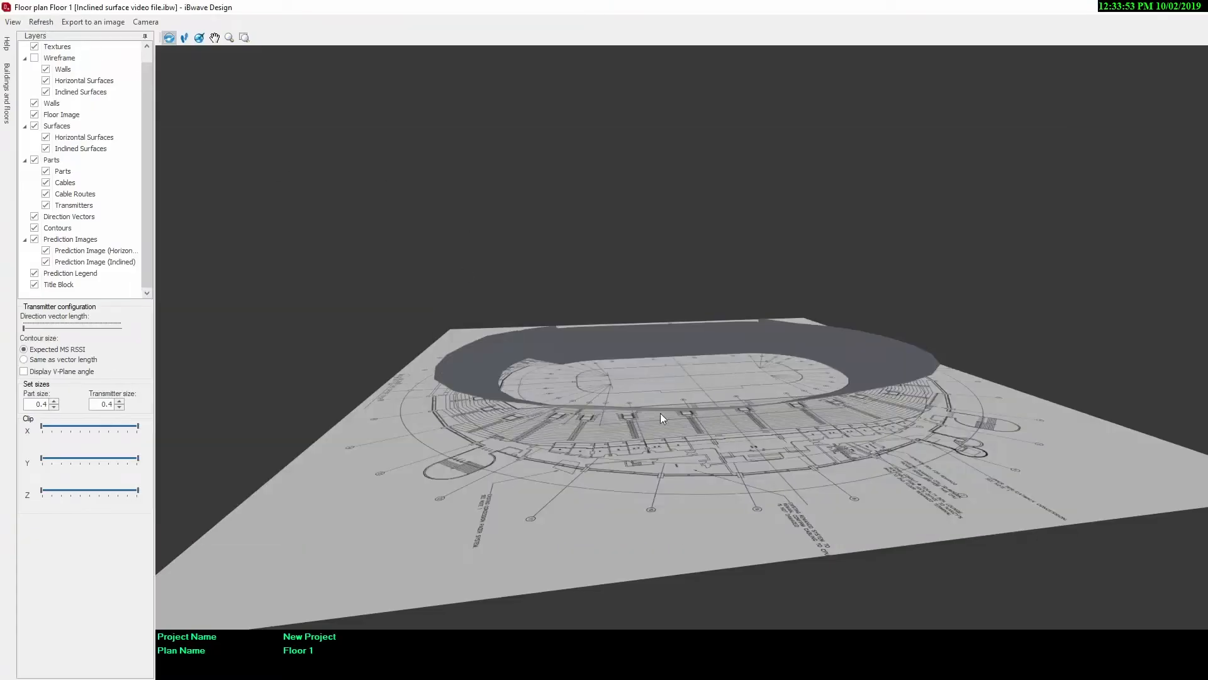
scroll(730, 446, "up", 2)
left_click_drag(730, 443, 775, 444)
scroll(780, 443, "up", 5)
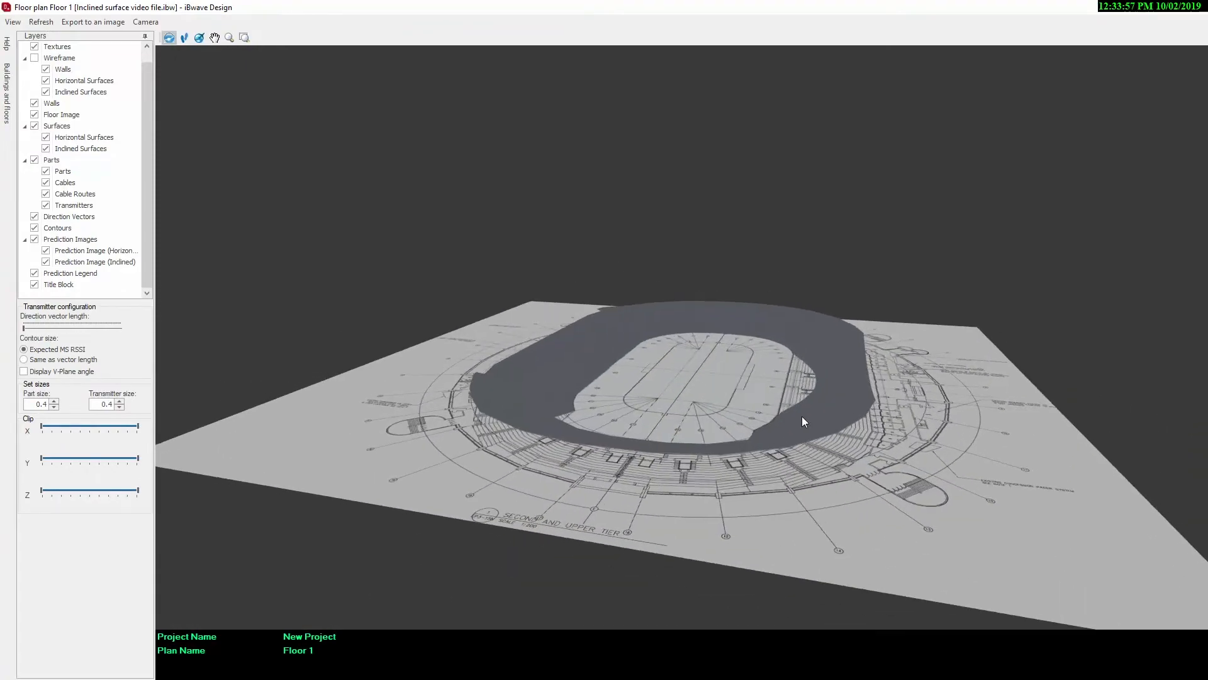
left_click_drag(857, 413, 794, 419)
left_click_drag(785, 356, 817, 361)
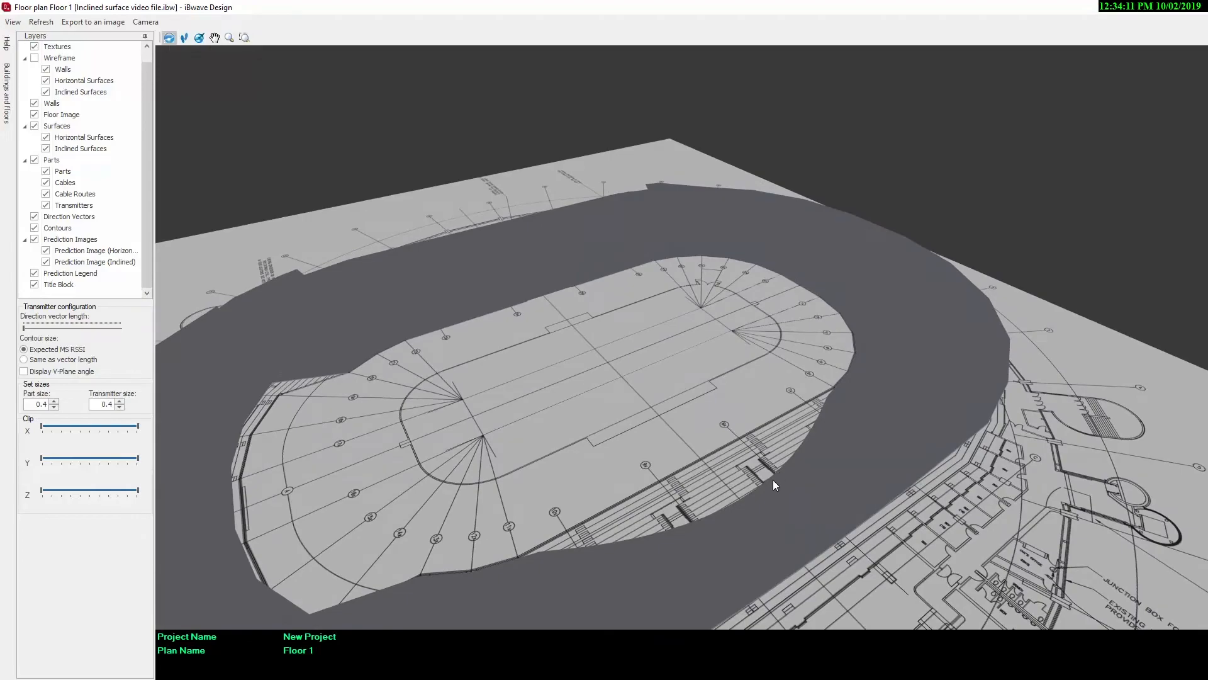
key("alt+Tab")
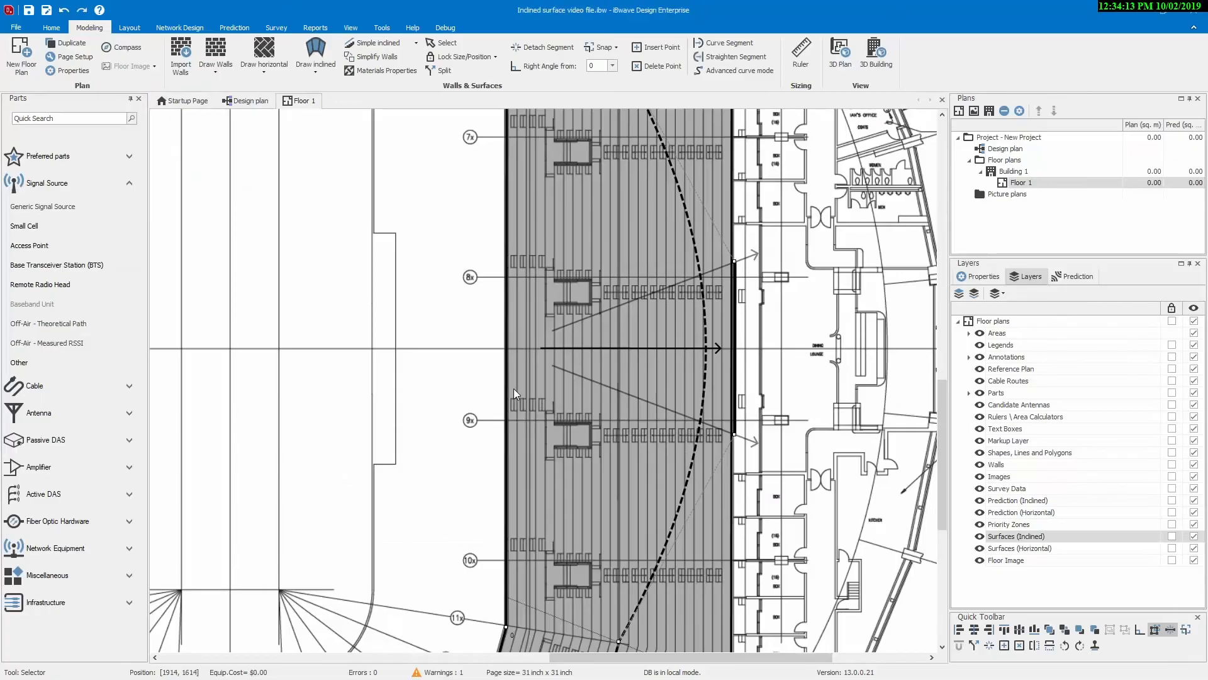
Step: Curve the inner-edge segment alongside gridlines 7x to 10x and refresh the Floor 1 3D view
right_click(507, 387)
left_click(538, 173)
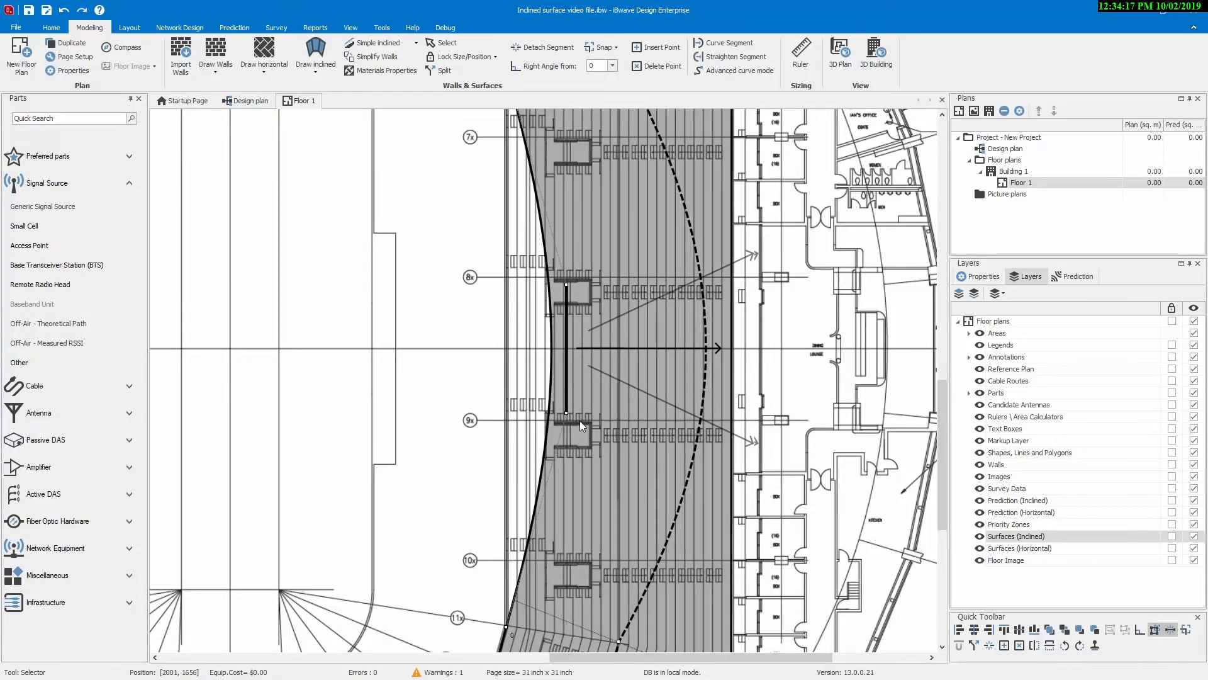
key("alt+Tab")
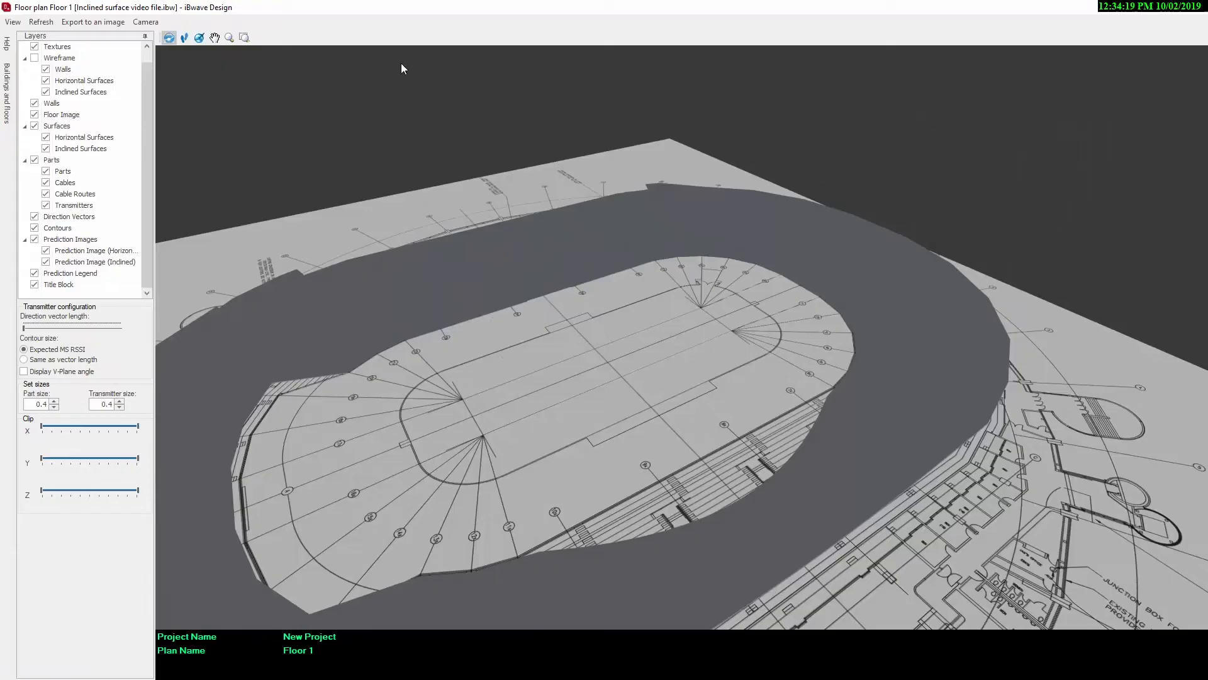
left_click(39, 22)
Step: Orbit and zoom around the bowl in 3D to examine the curved inner edge and the slope beside it, and return to the plan
left_click_drag(748, 470, 813, 392)
scroll(813, 387, "up", 5)
scroll(786, 388, "up", 2)
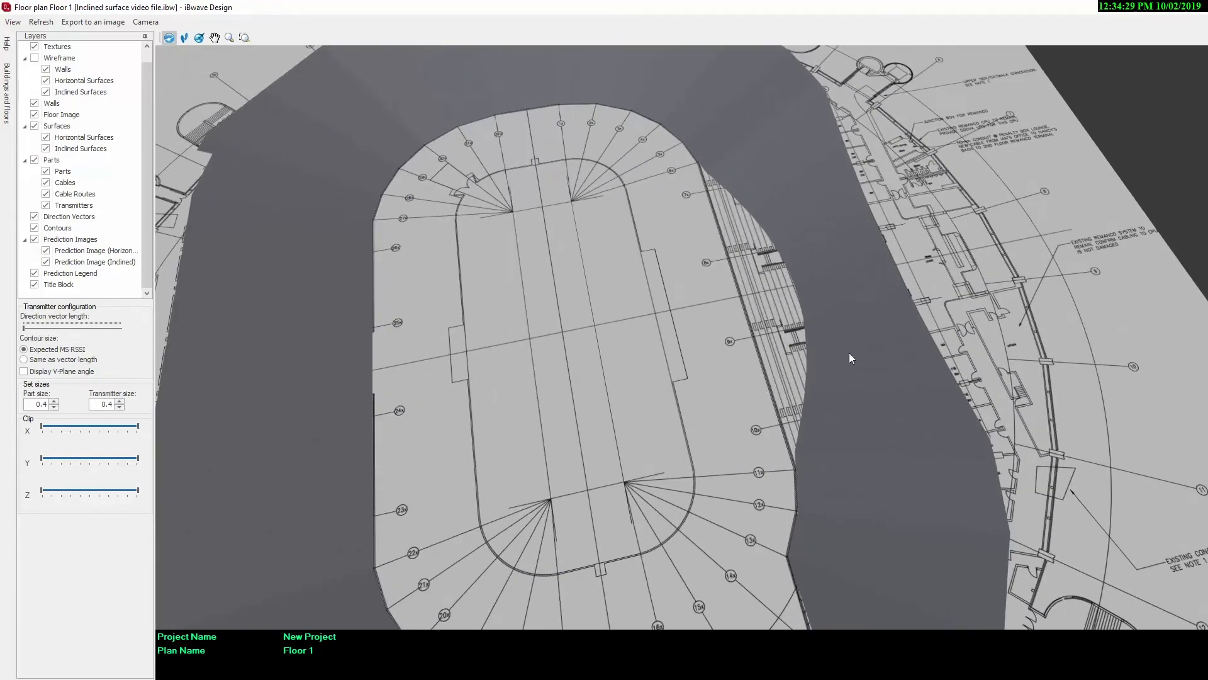
left_click_drag(881, 375, 788, 420)
scroll(787, 415, "up", 5)
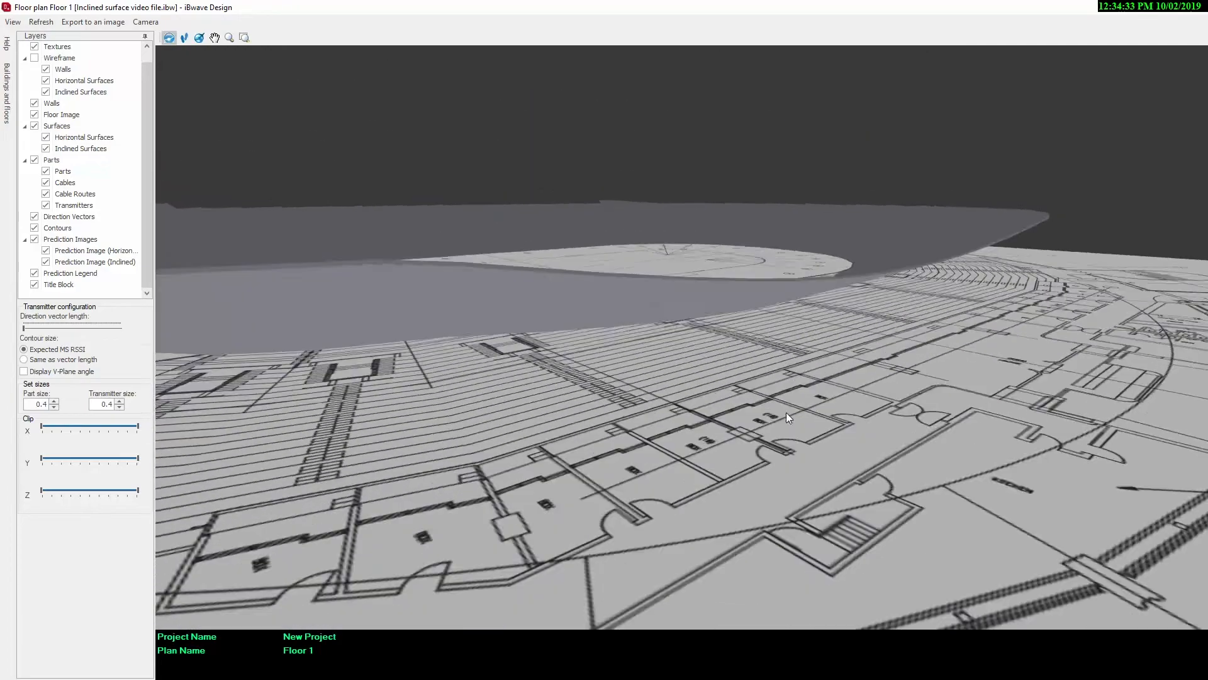
scroll(772, 419, "down", 5)
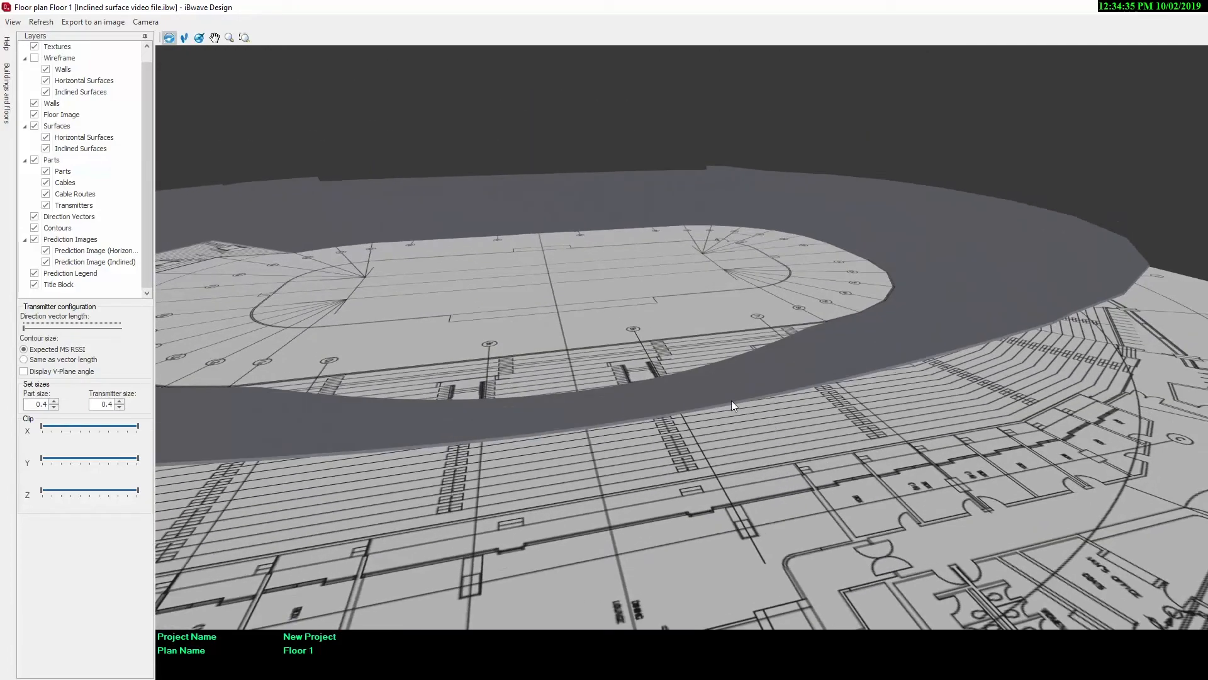
left_click_drag(704, 354, 796, 395)
key("alt+Tab")
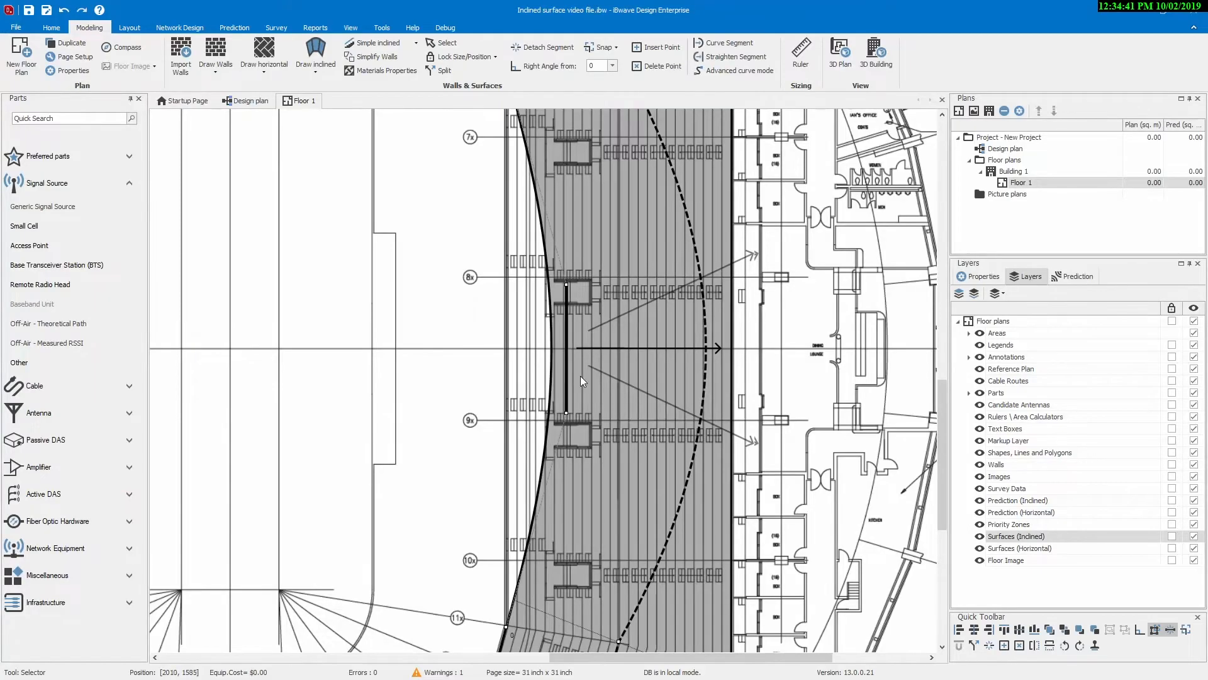
Step: Choose the Cisco AIR-AP1242AG-A-K9 (with antenna) access point as the part for placement on the Floor 1 plan
scroll(459, 394, "down", 4)
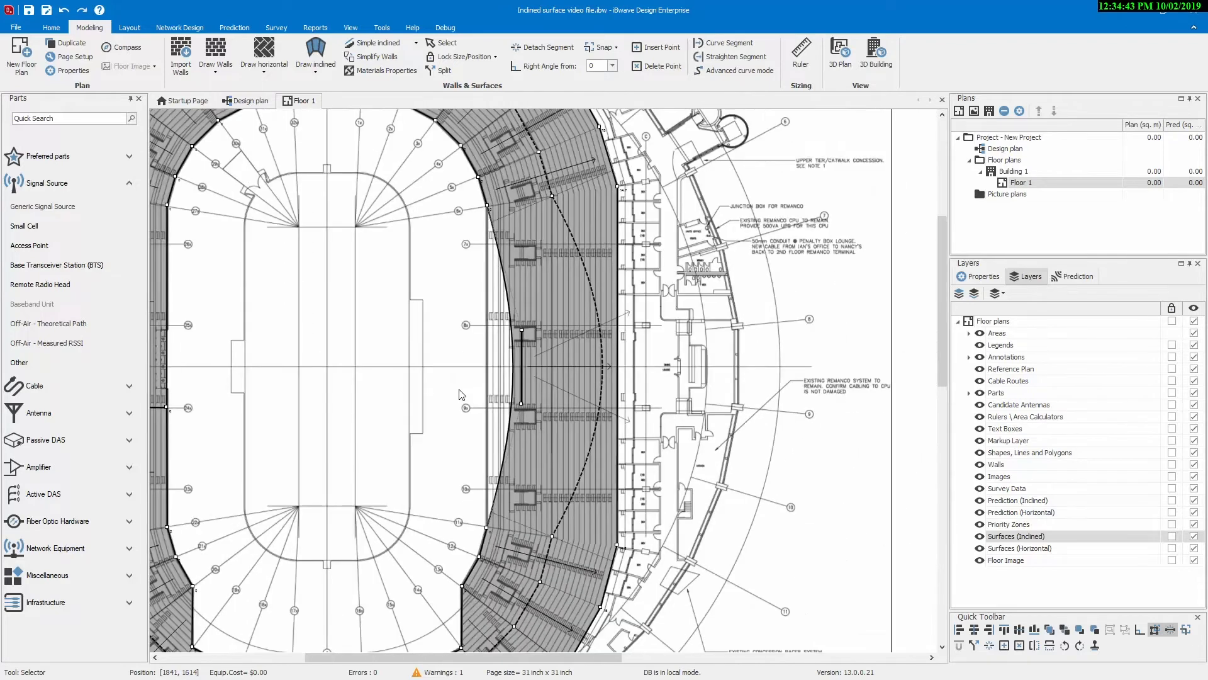
middle_click_drag(420, 405, 648, 399)
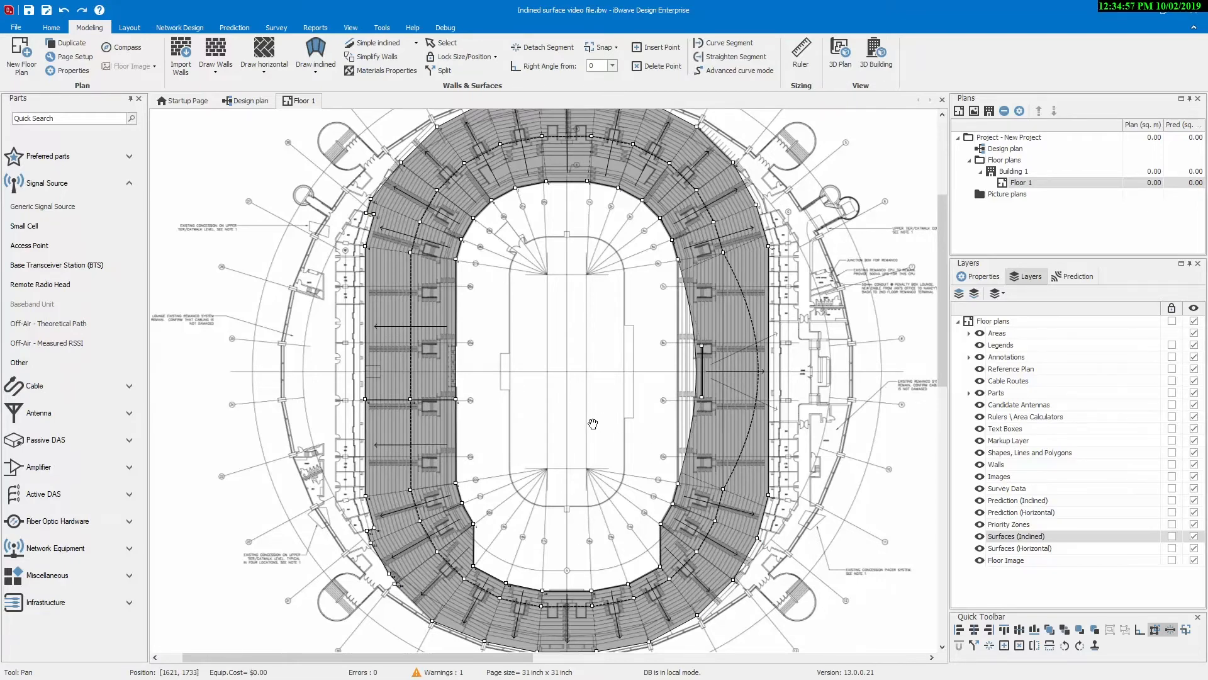
key("Escape")
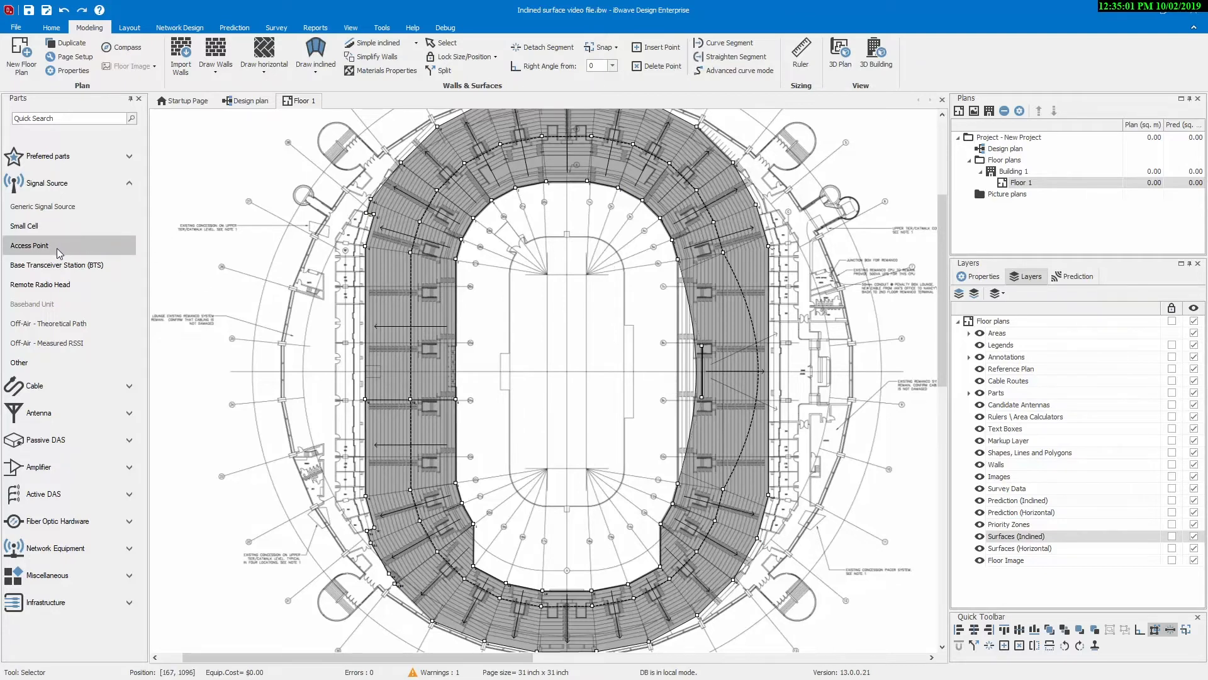
left_click(623, 322)
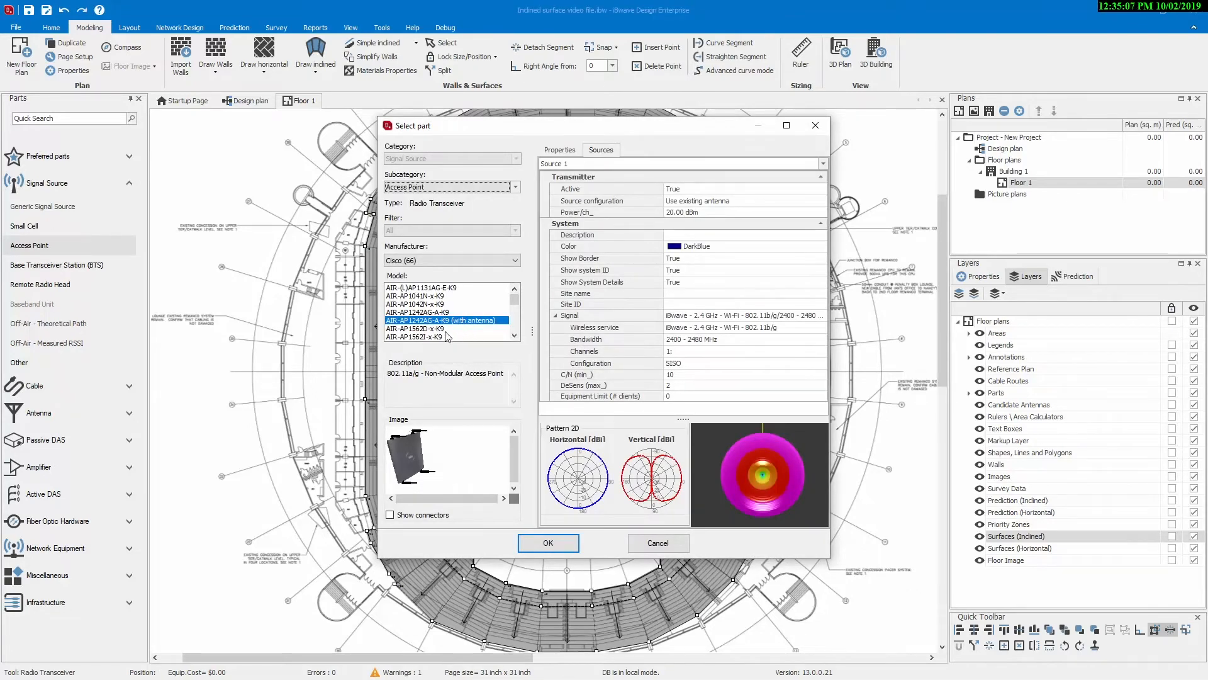
left_click(559, 545)
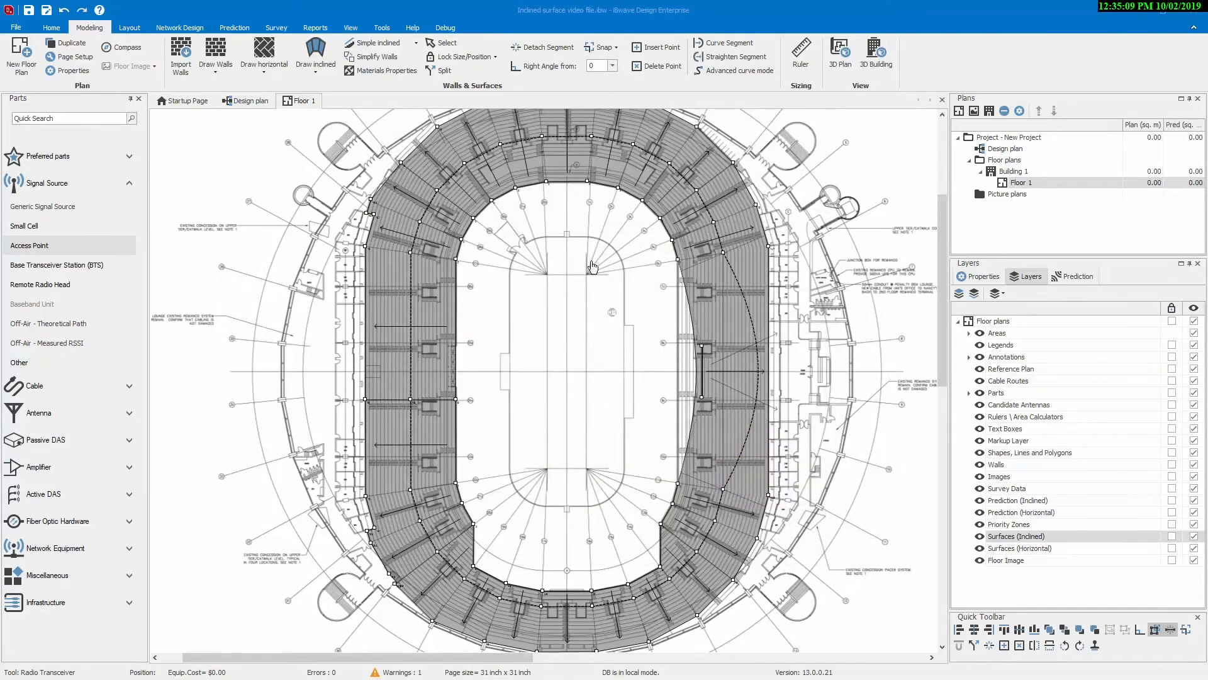
Step: Place five access points around the rink: one at each end, two along the east side and one along the west side
left_click(567, 195)
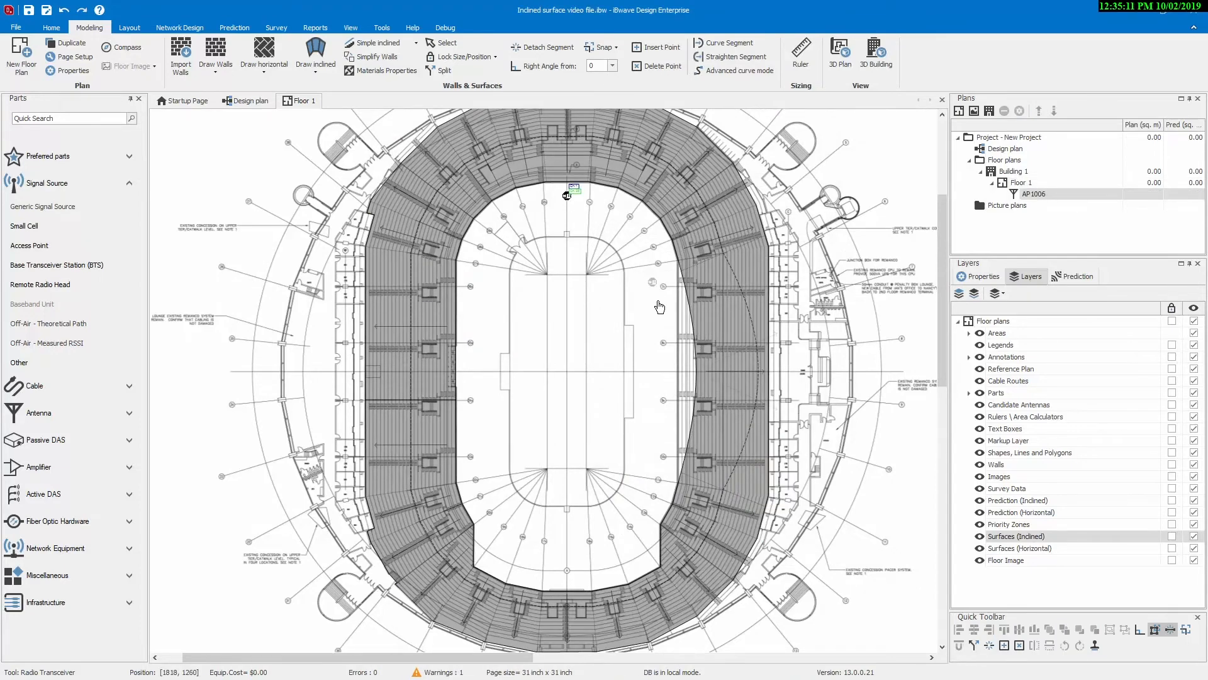
left_click(656, 307)
left_click(666, 418)
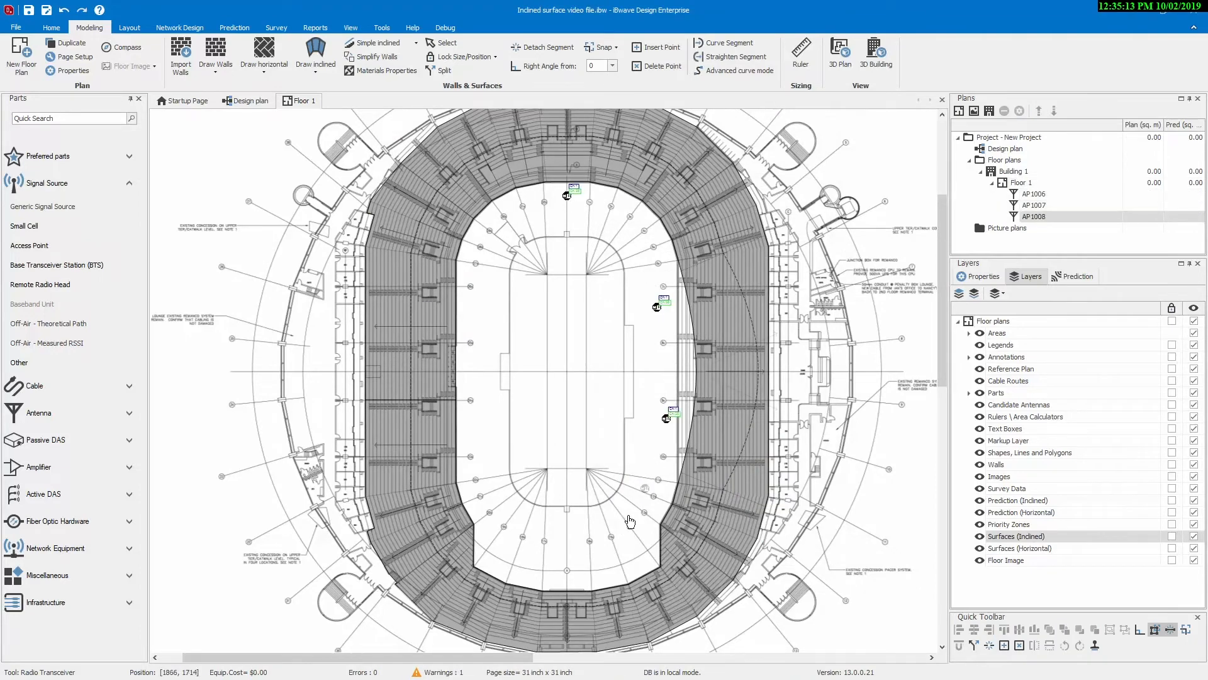
left_click(580, 577)
left_click(467, 421)
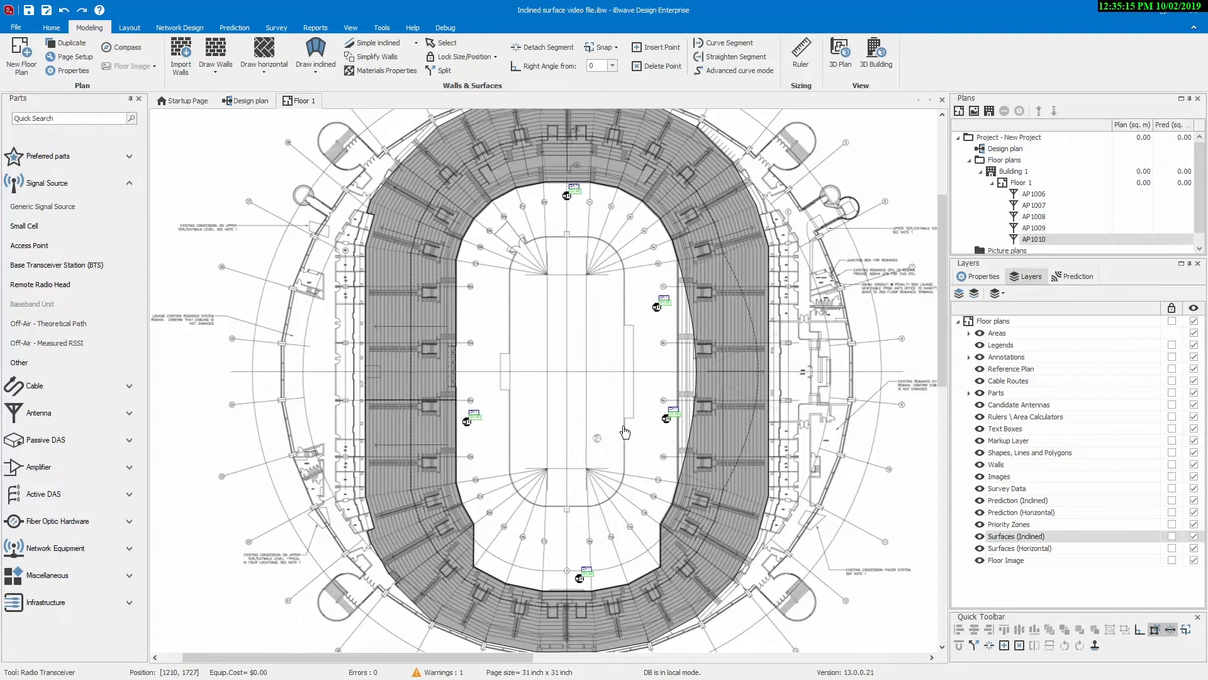
key("Escape")
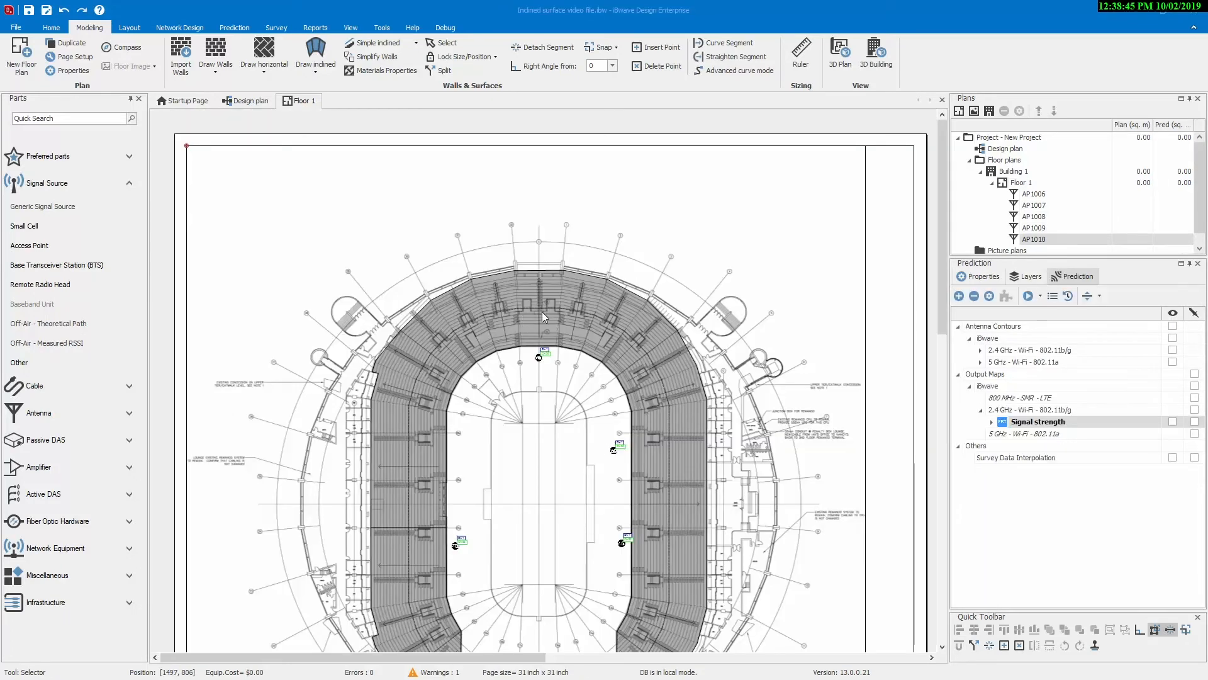
Step: Set the seating bowl's inclined surface as a prediction area
left_click(535, 325)
scroll(521, 319, "up", 1)
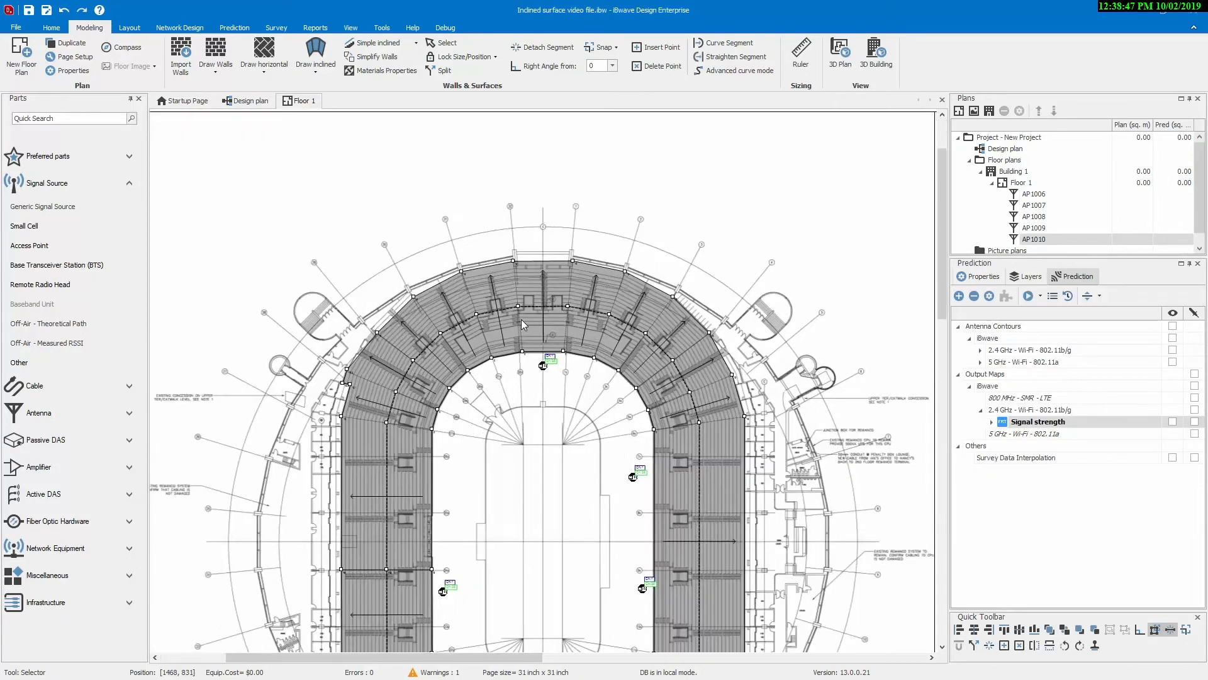
scroll(521, 319, "up", 1)
right_click(544, 316)
mouse_move(593, 375)
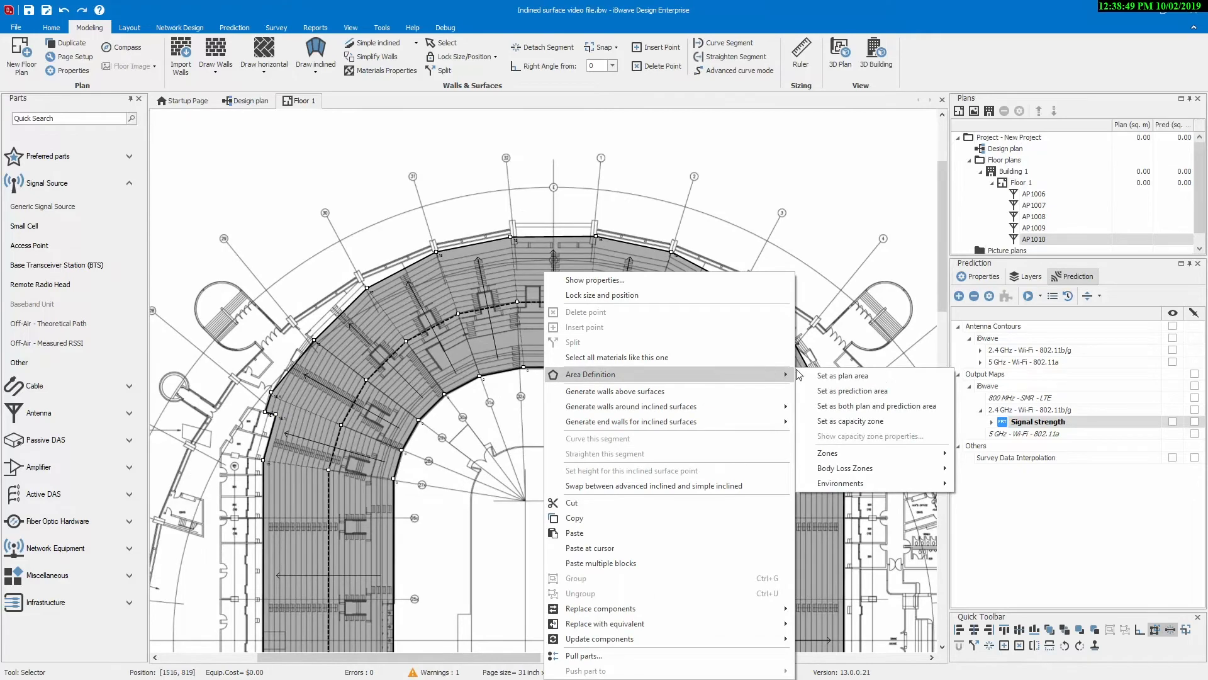
left_click(852, 390)
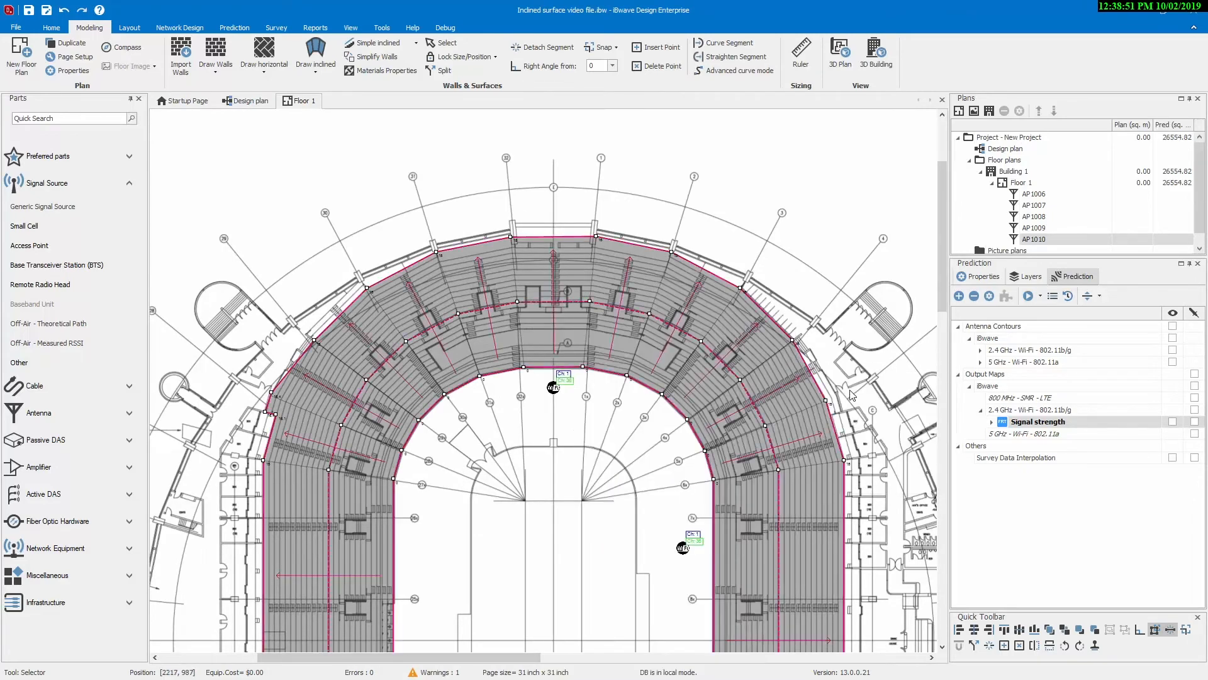
Step: Run the 2.4 GHz Wi-Fi 802.11b/g signal strength prediction and display its output map on the plan
scroll(622, 429, "down", 2)
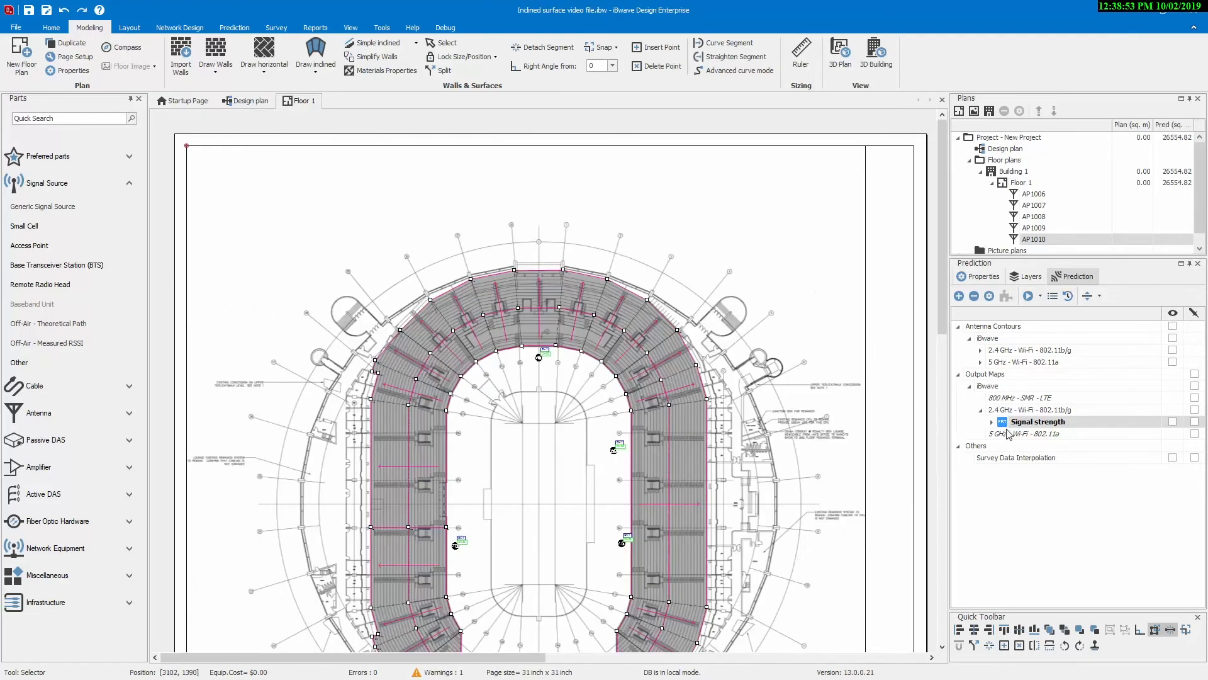
right_click(1039, 422)
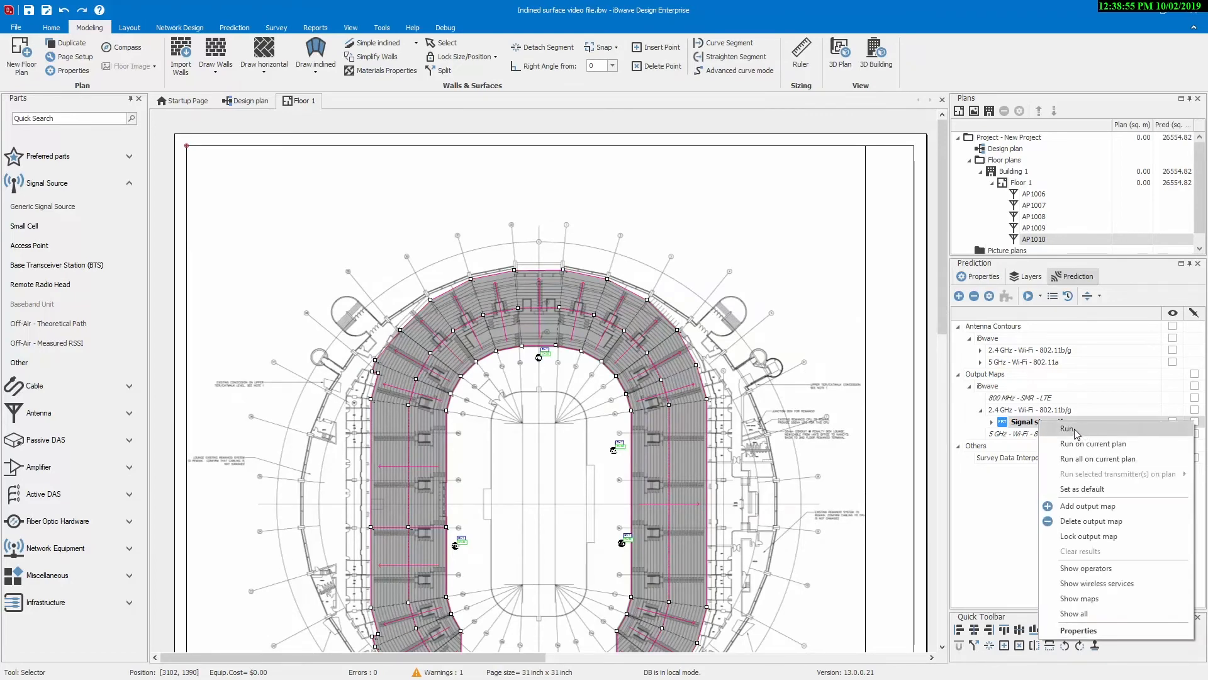
left_click(1068, 429)
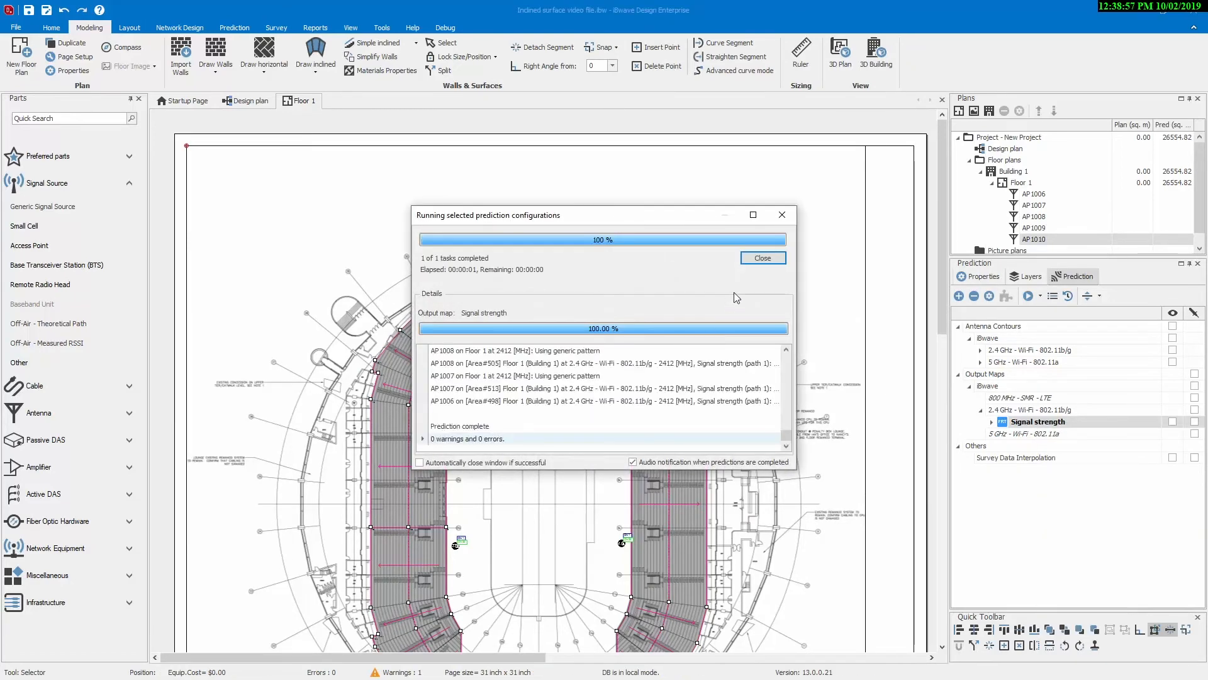
left_click(762, 258)
left_click(1172, 422)
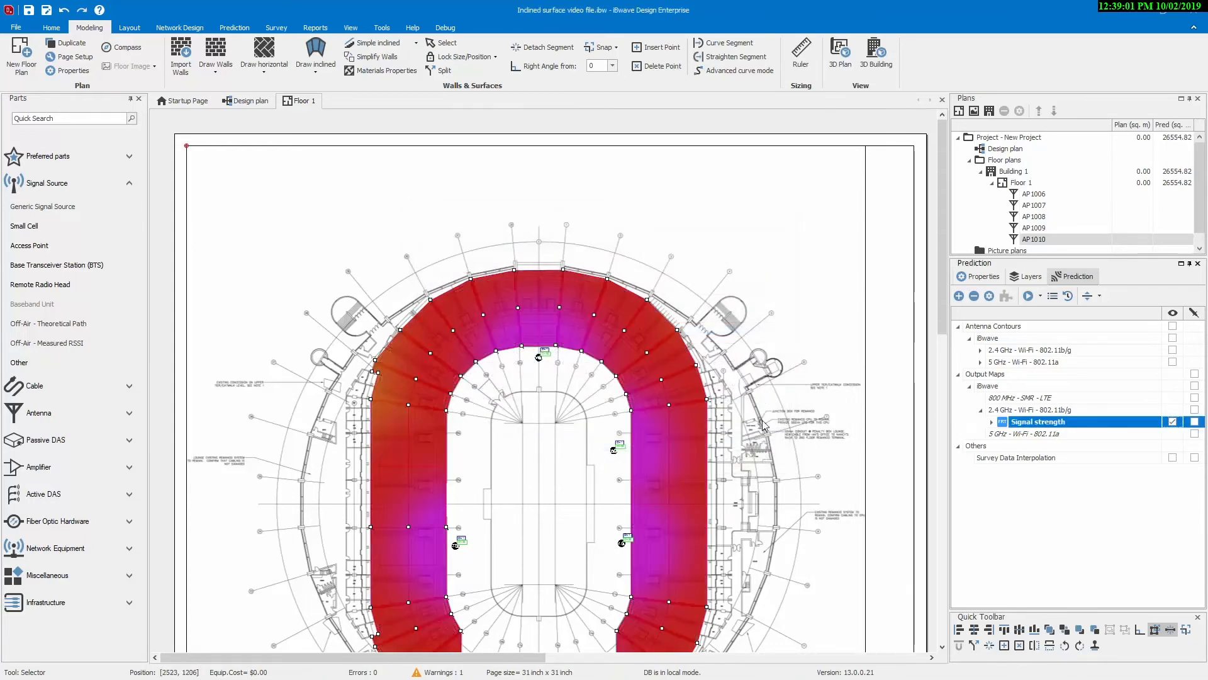
Step: Examine the signal strength map across the seating bowl on the plan and from several angles in 3D, and return to the plan
scroll(669, 448, "down", 1)
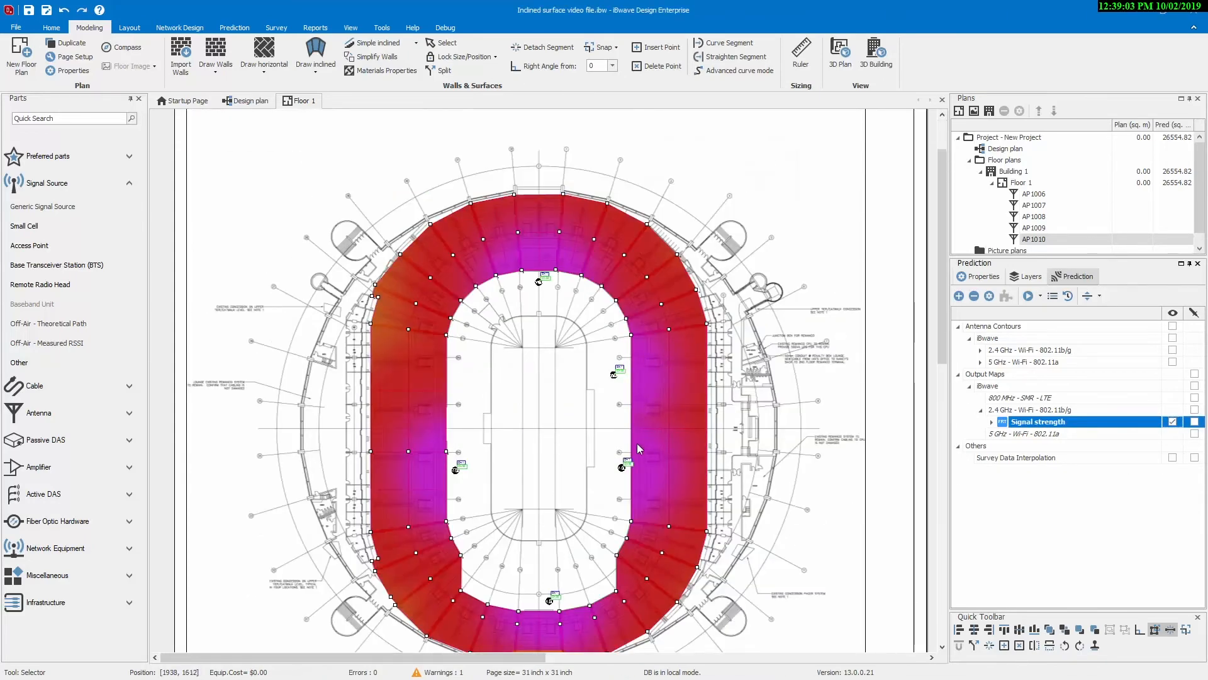
scroll(637, 443, "up", 2)
scroll(630, 448, "down", 1)
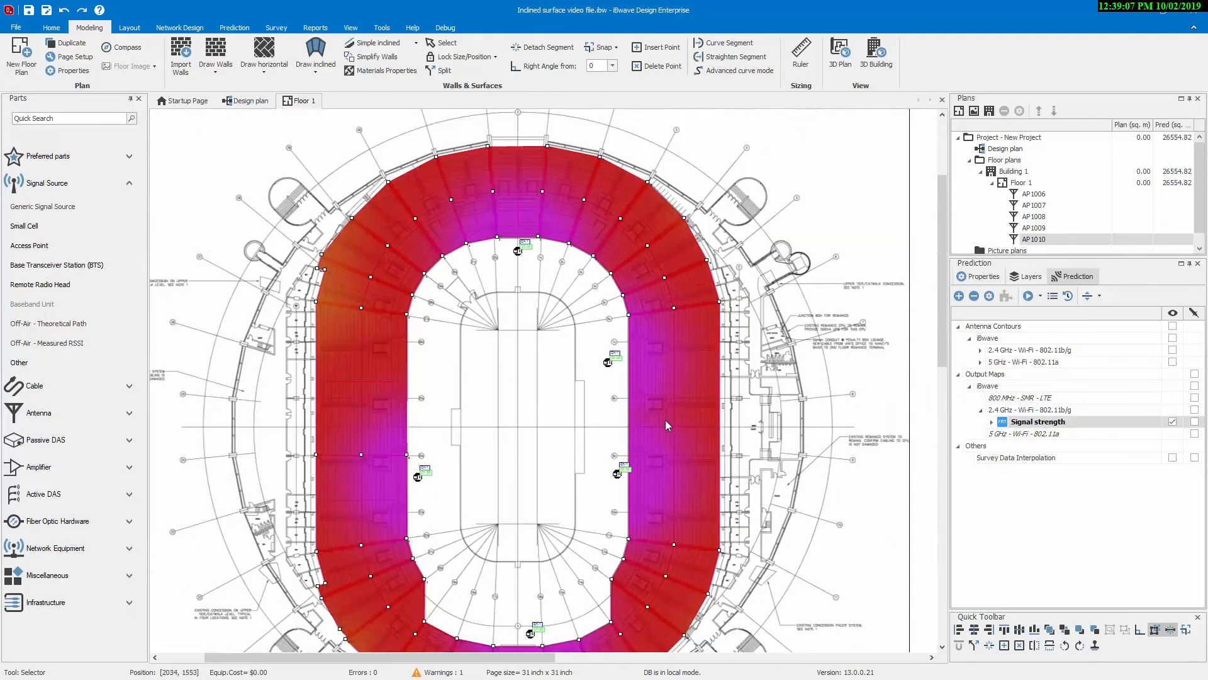
scroll(660, 417, "up", 2)
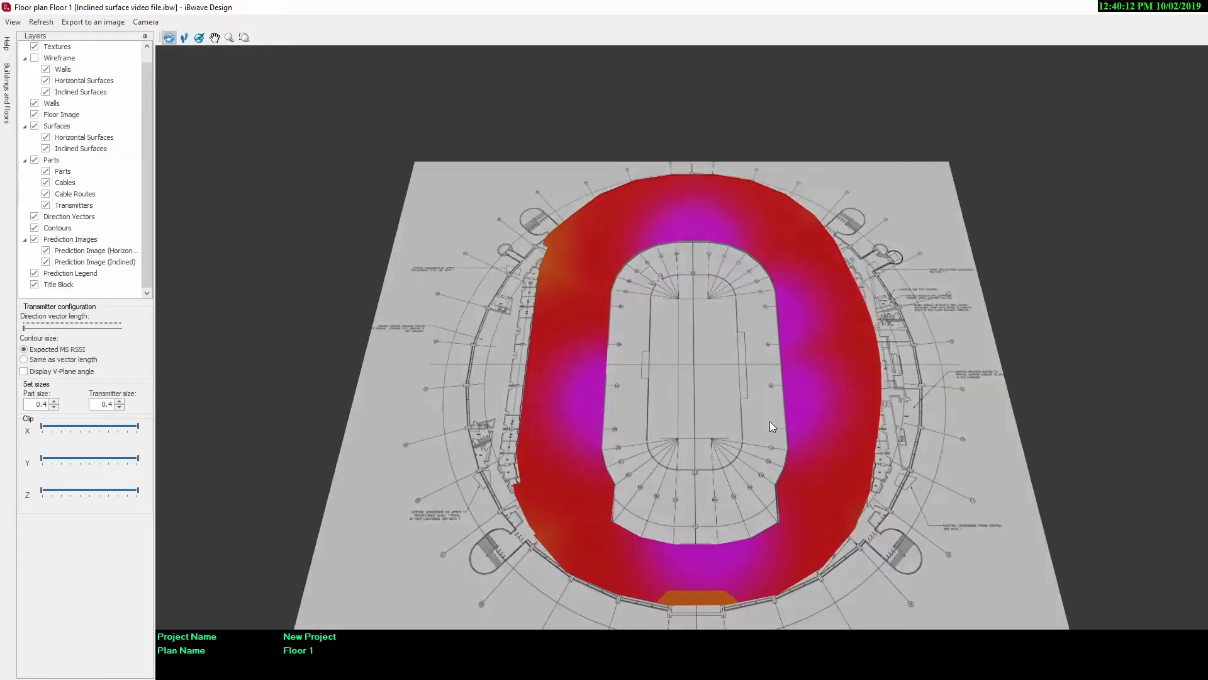
left_click_drag(769, 421, 831, 455)
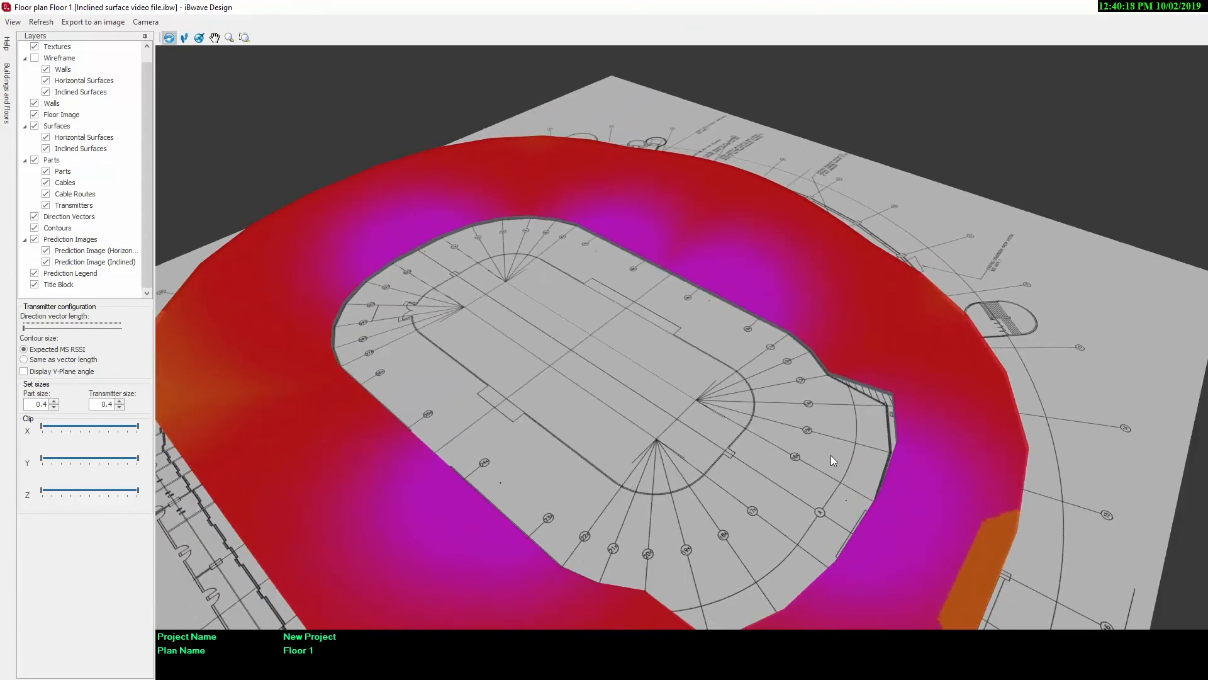
left_click_drag(739, 377, 696, 429)
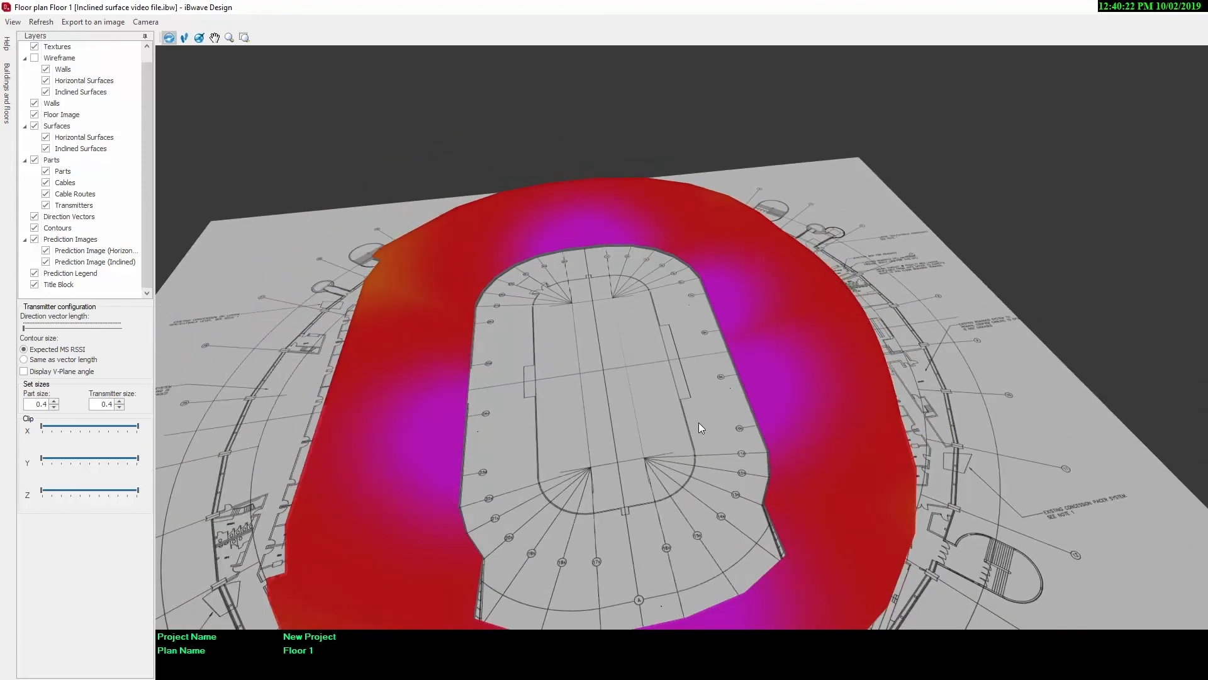
key("alt+Tab")
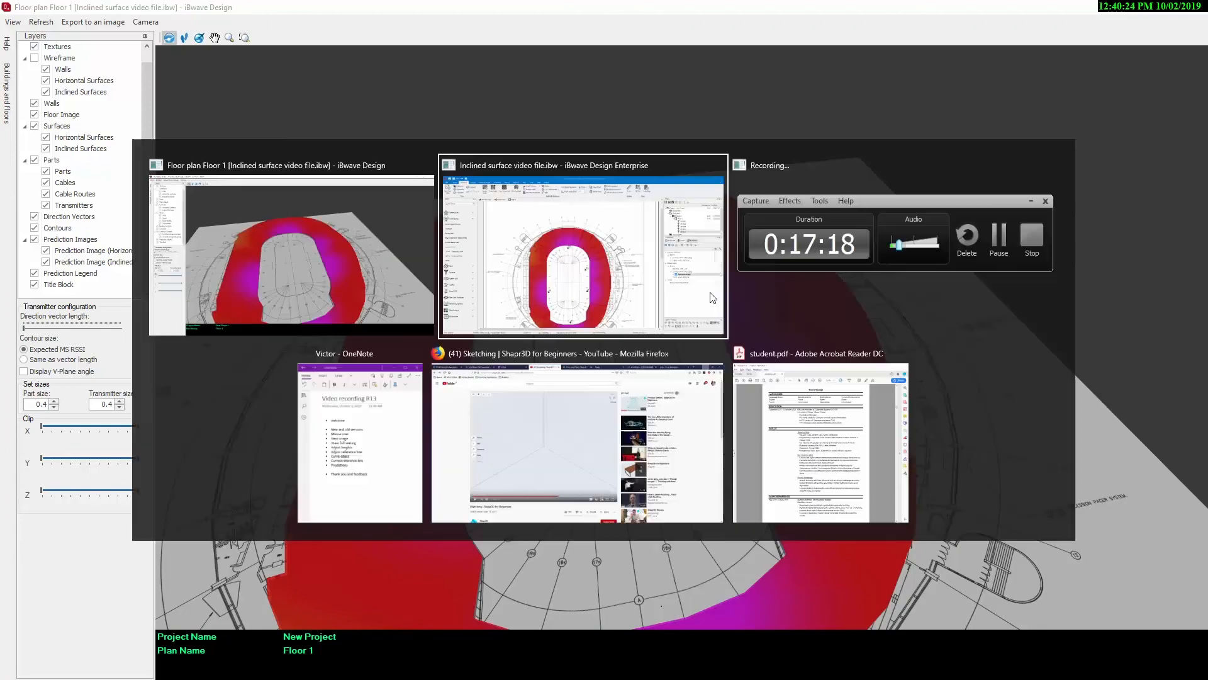
left_click(712, 297)
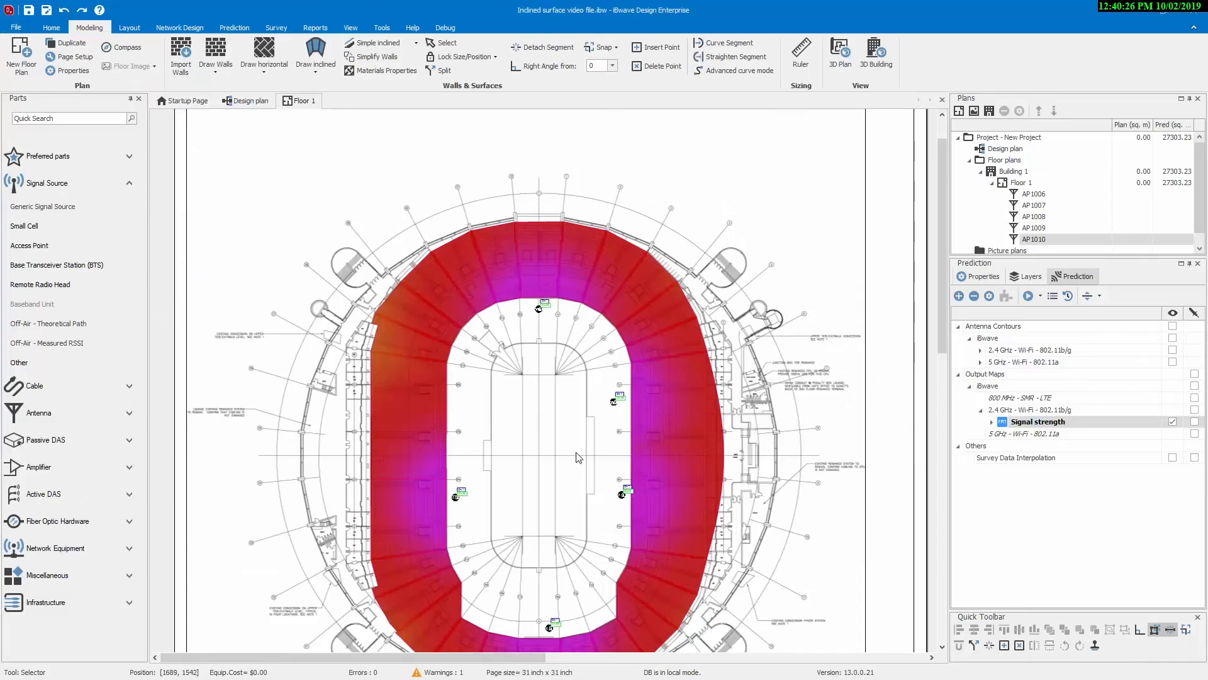